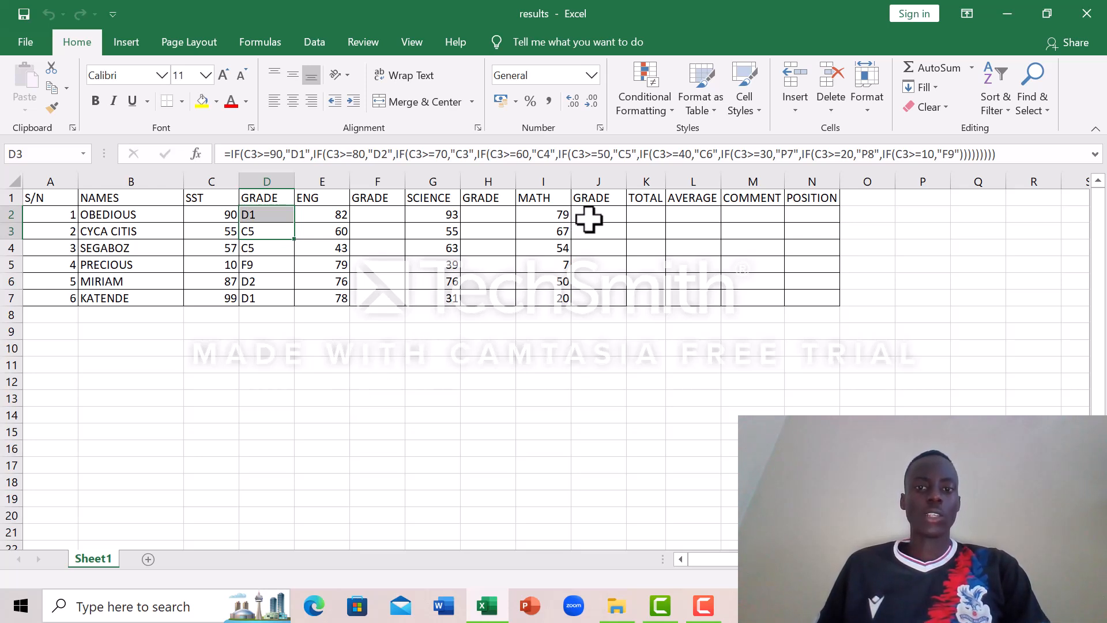
Step: Begin a SUM formula in the first student's TOTAL cell, K2, entering =SUM(C1:E1: as its start
left_click(637, 216)
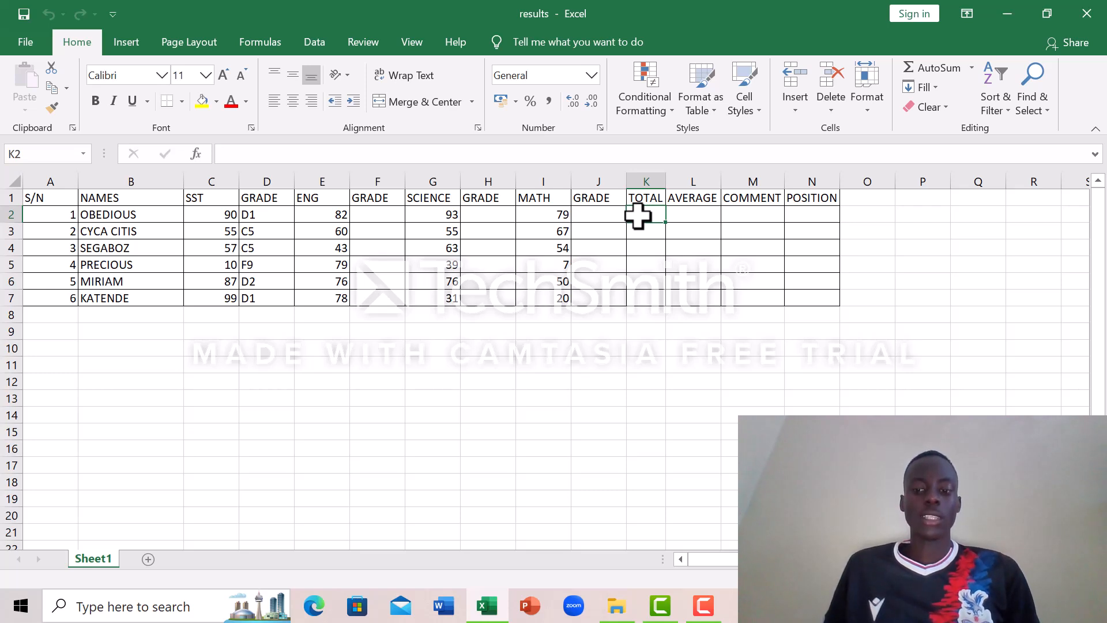
type("=")
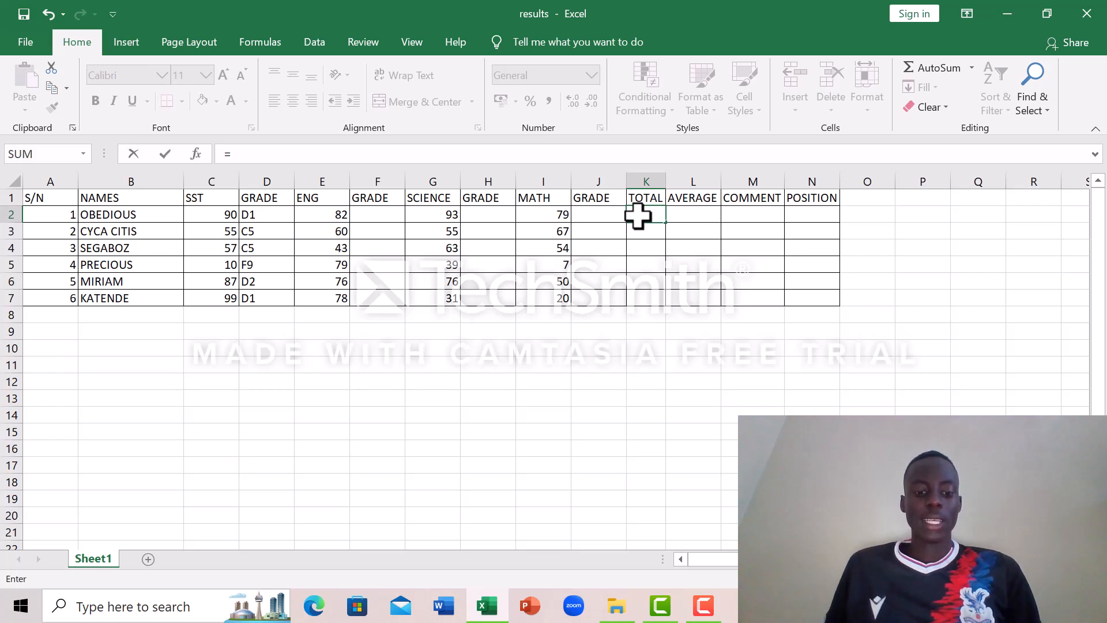
type("S")
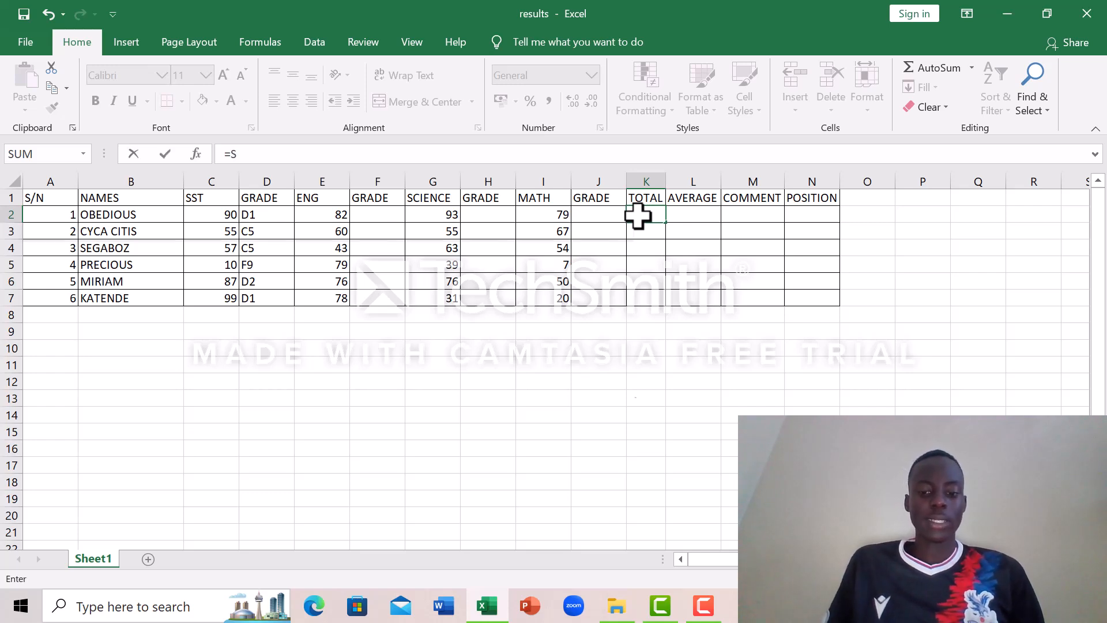
type("UM")
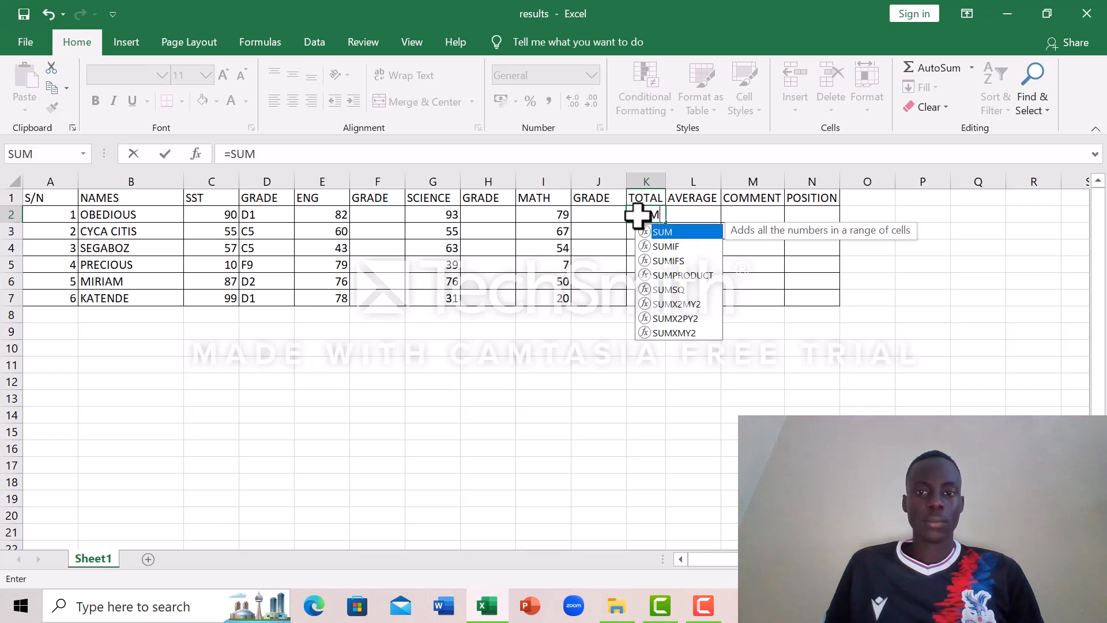
type("(")
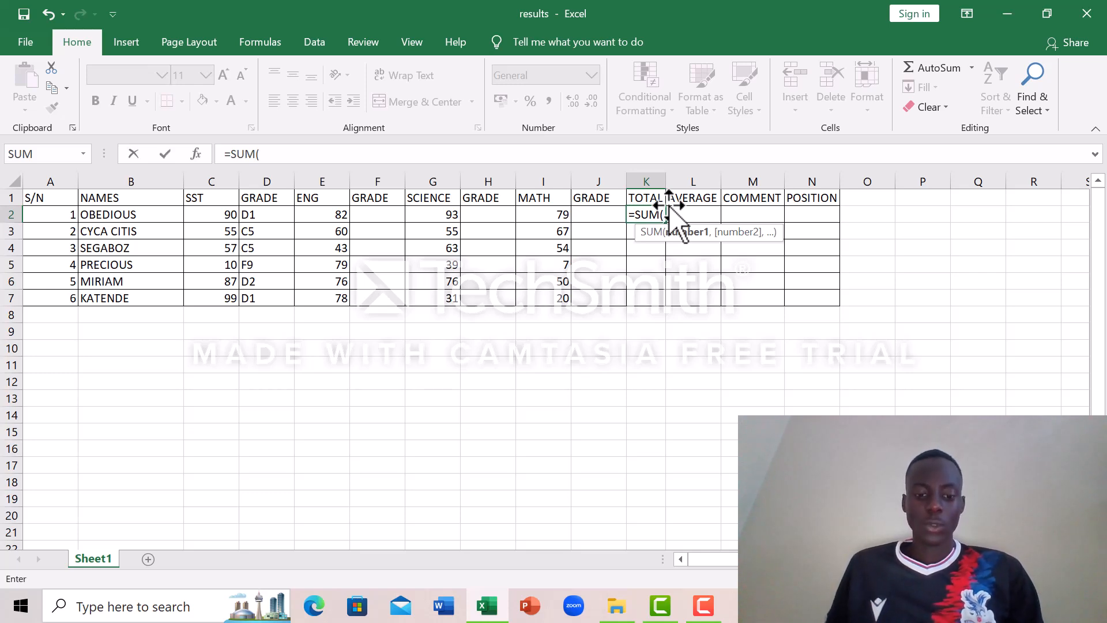
type("C")
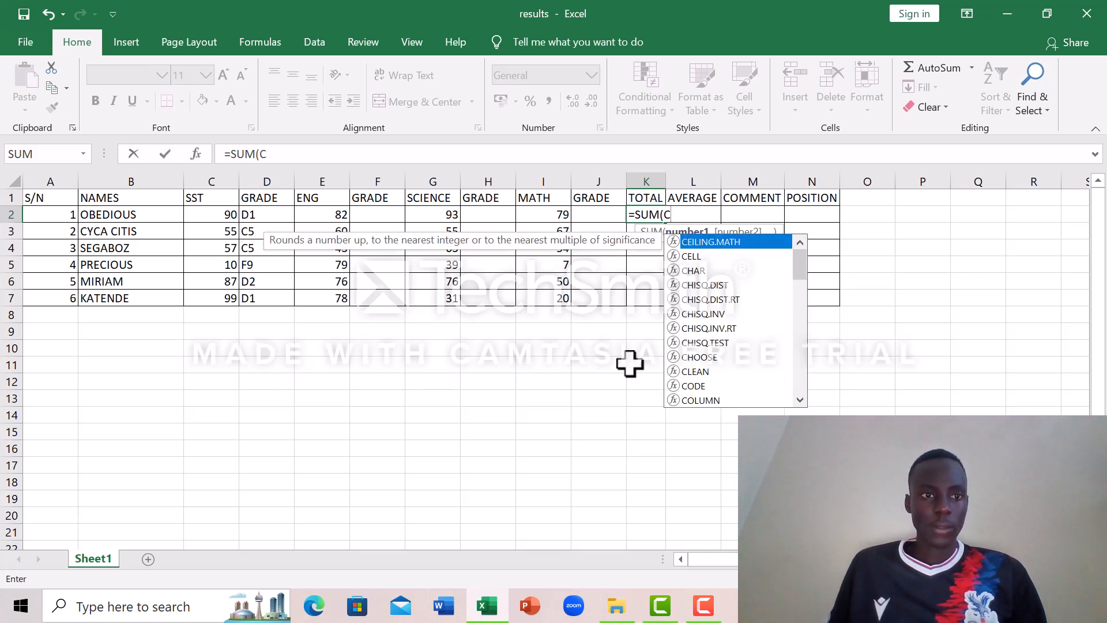
type("1")
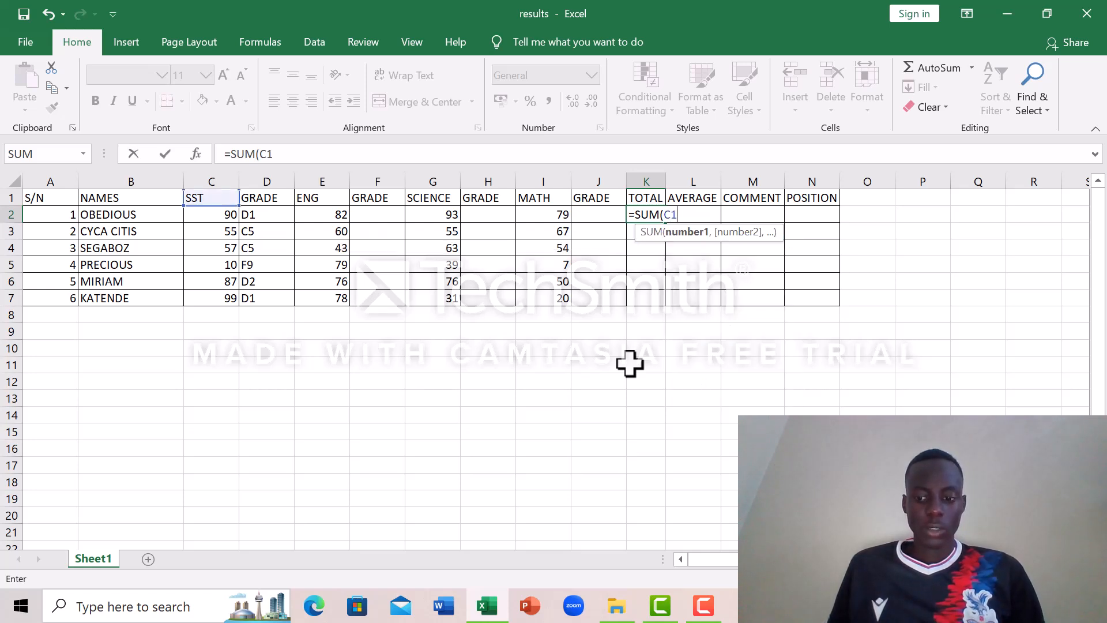
type(":")
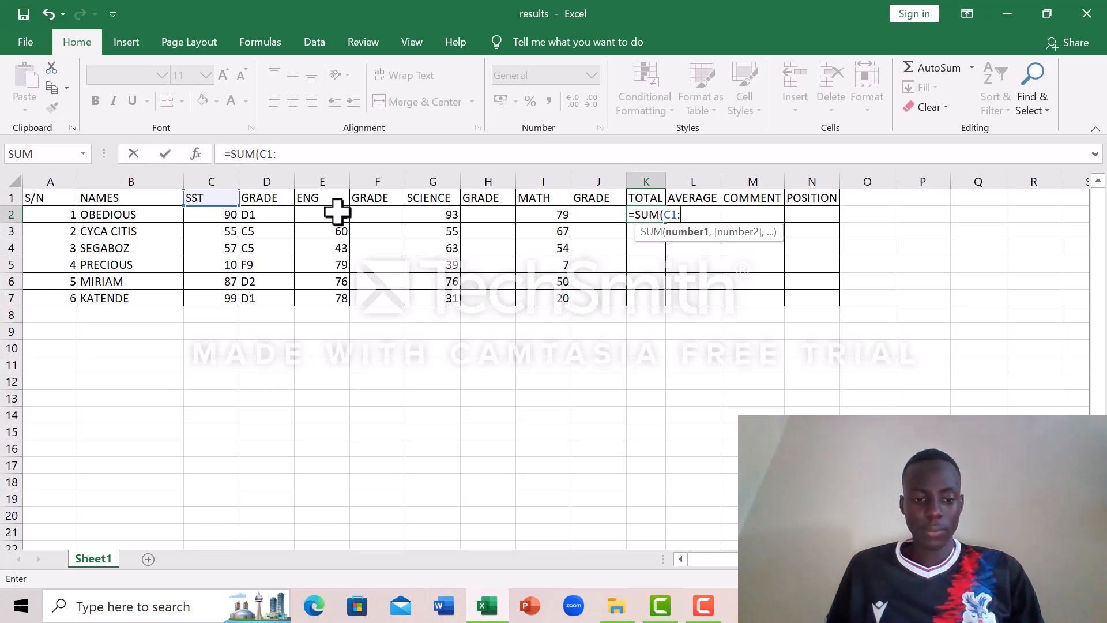
type("E1:")
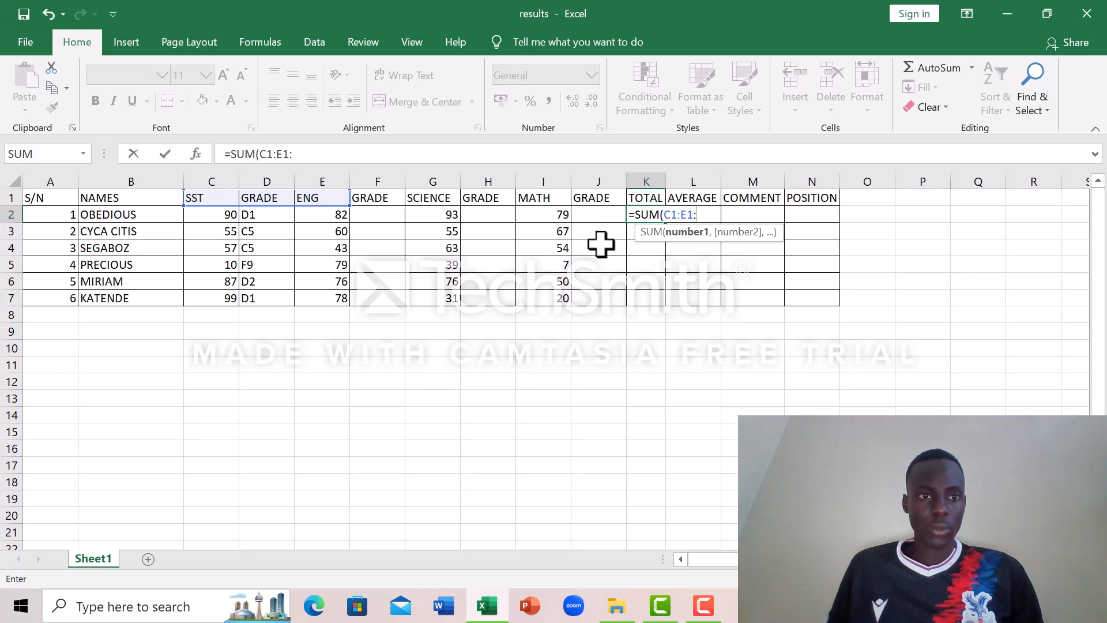
Step: Correct the references in the K2 formula to row 2 so it reads =SUM(C2:E2:
left_click(674, 215)
key("BackSpace")
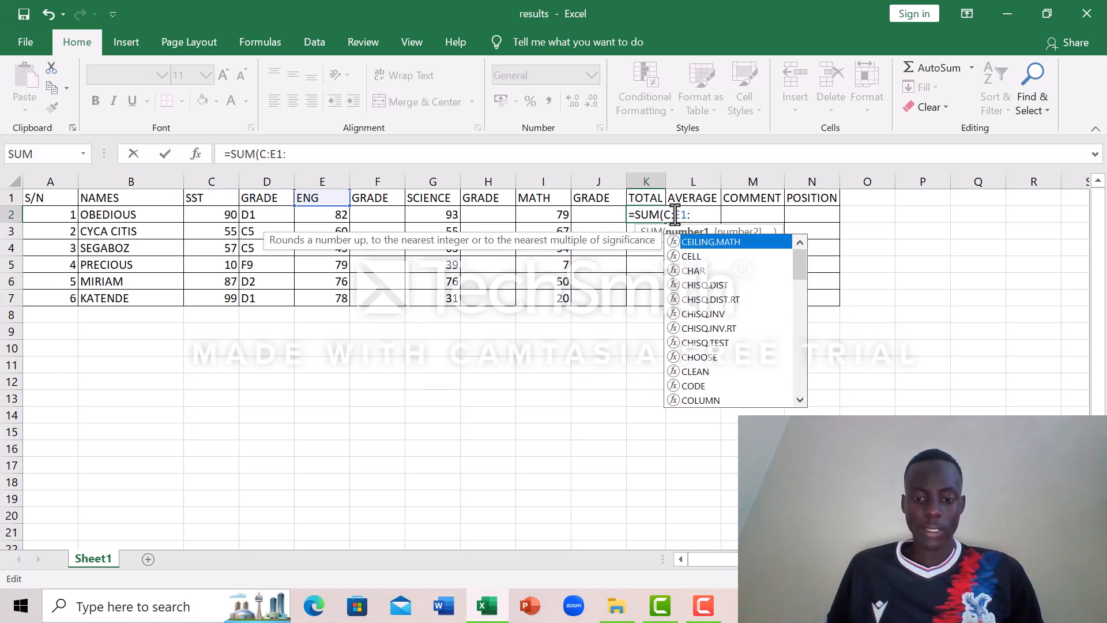
type("2")
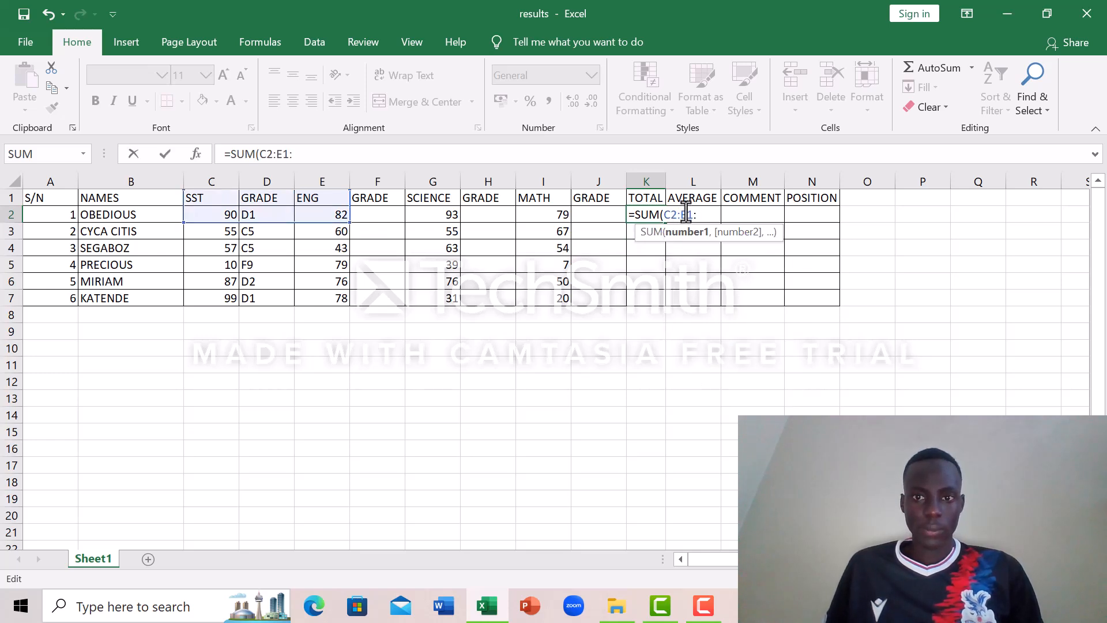
key("BackSpace")
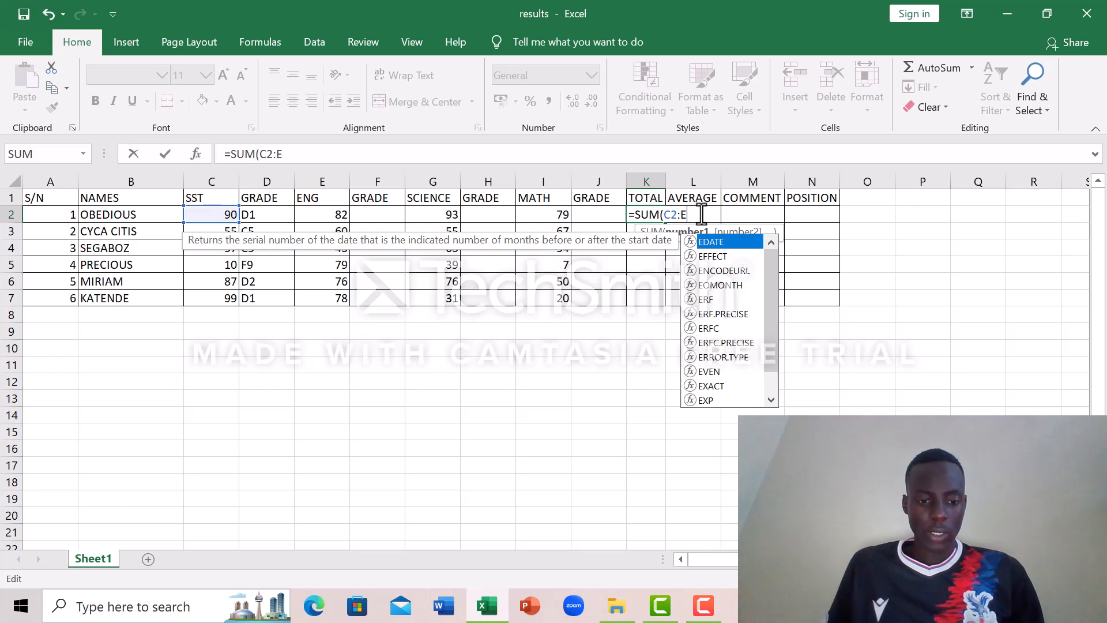
type("2:")
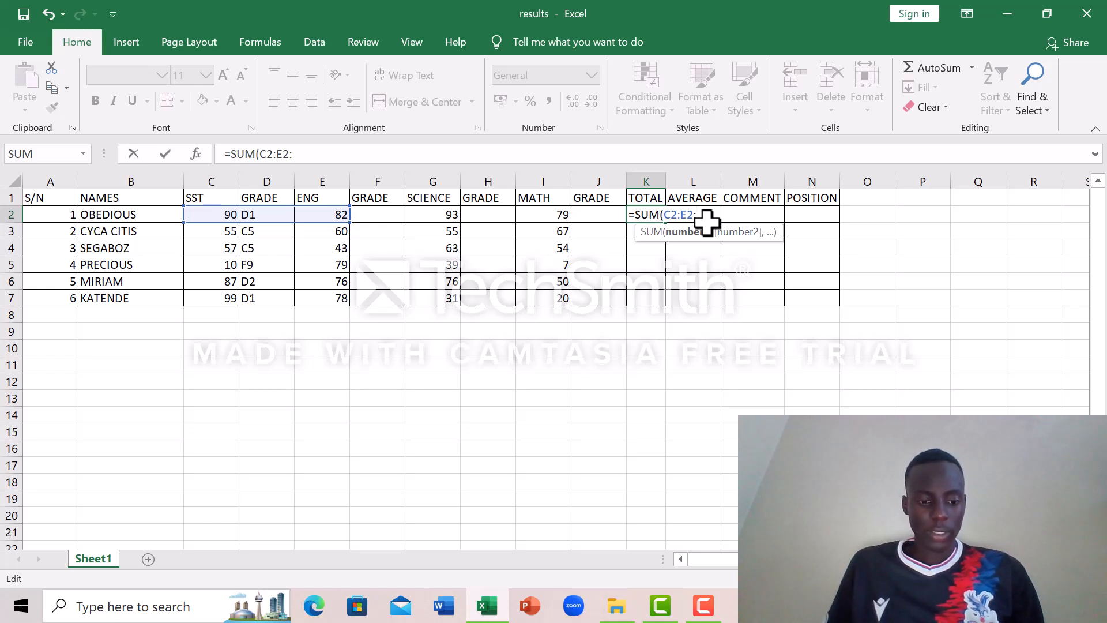
Step: Complete the total formula in K2 as =SUM(C2:E2:G2:I2) and fill it down through K7
type("G2")
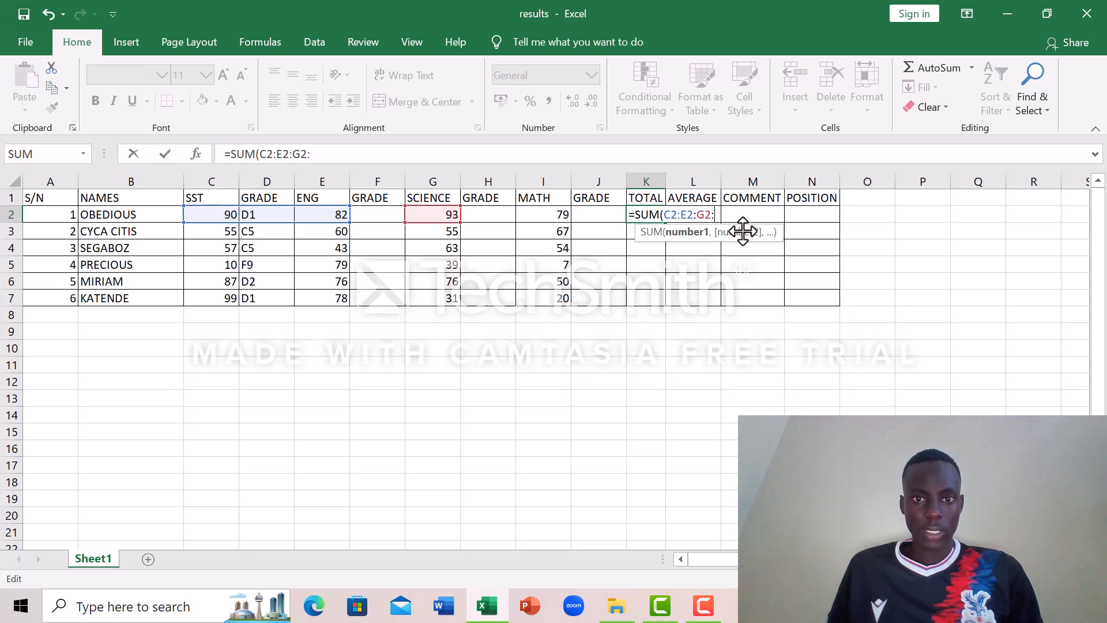
type(":I2")
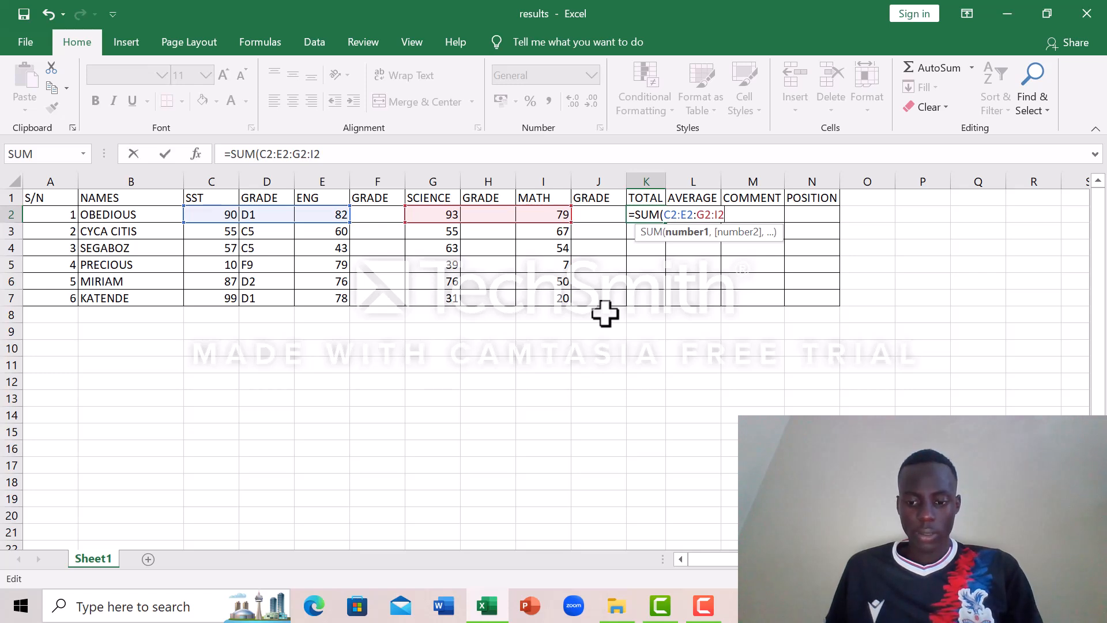
type(")")
key("Return")
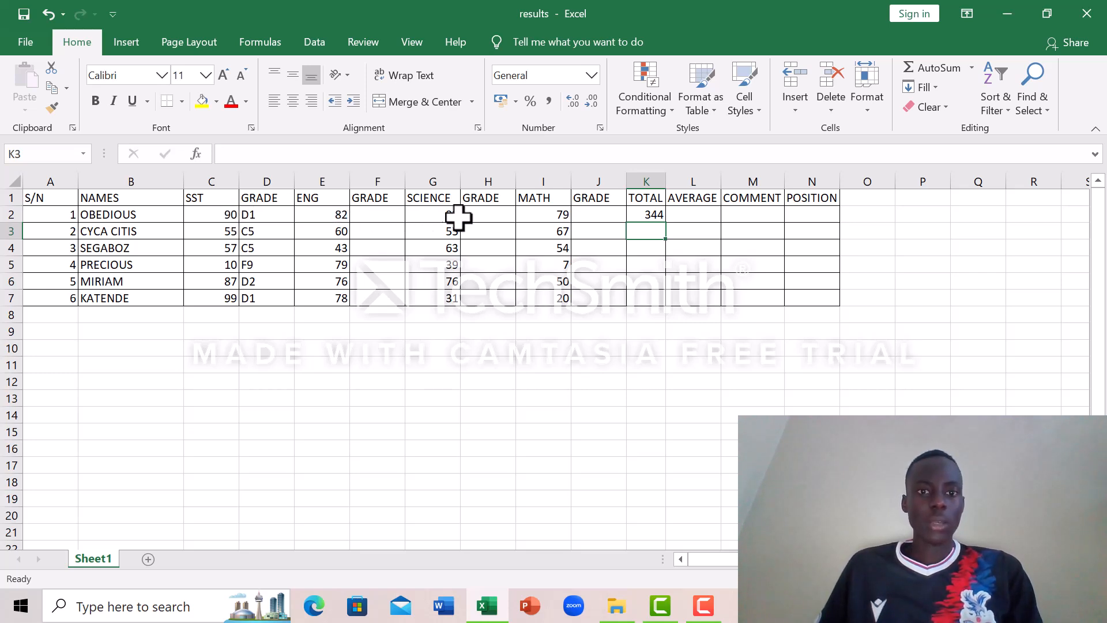
left_click(653, 213)
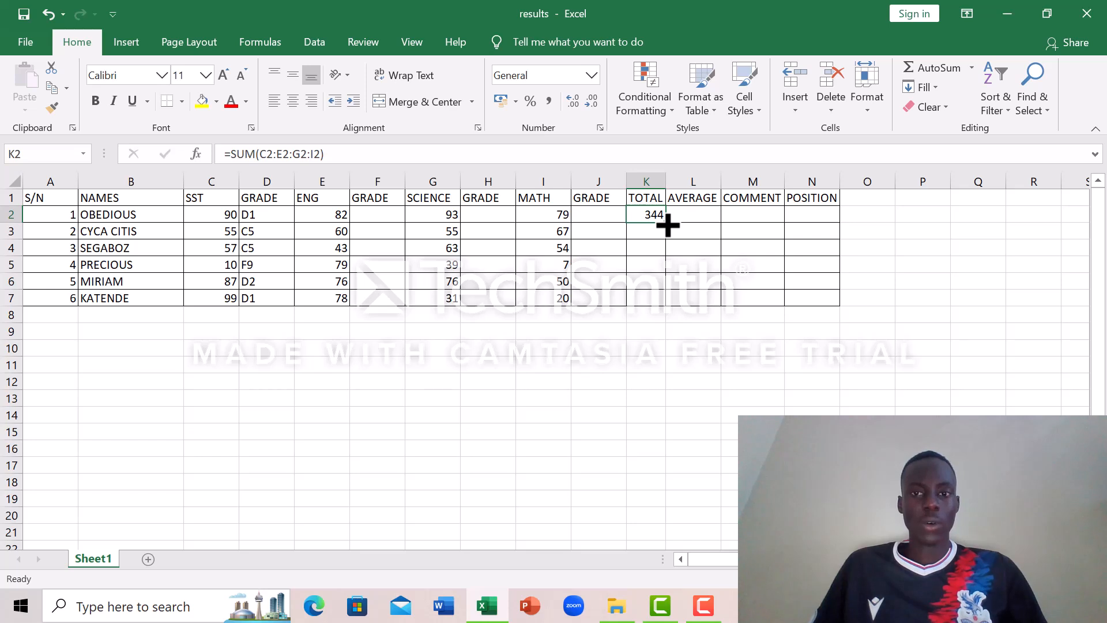
left_click_drag(667, 225, 672, 306)
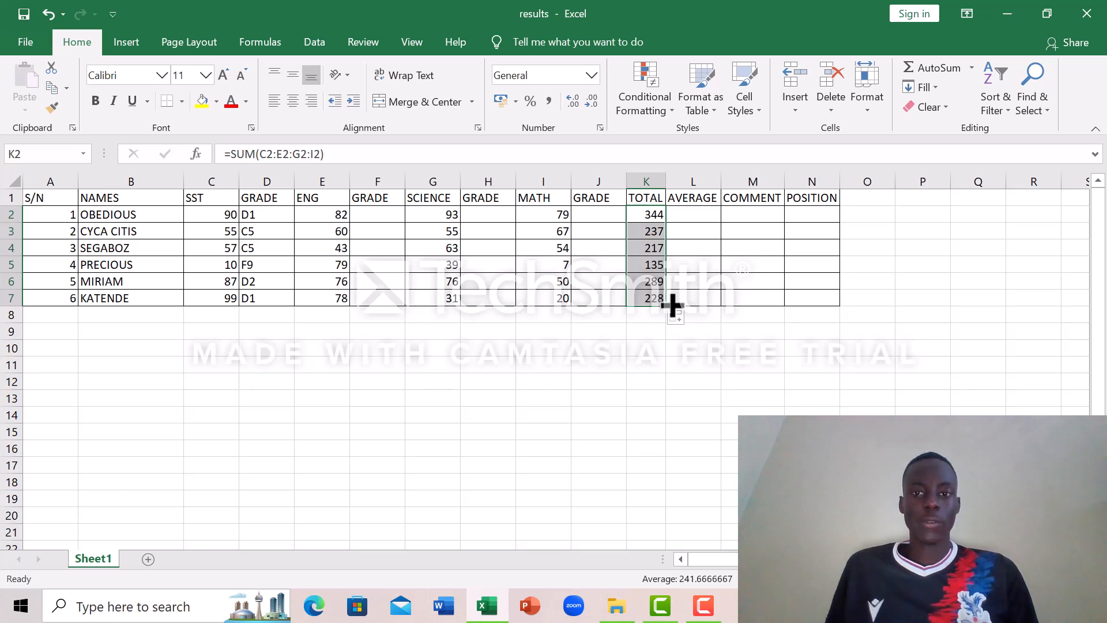
Step: Start an AVERAGE formula in the first student's AVERAGE cell, L2, with C2 as its first reference
left_click(684, 217)
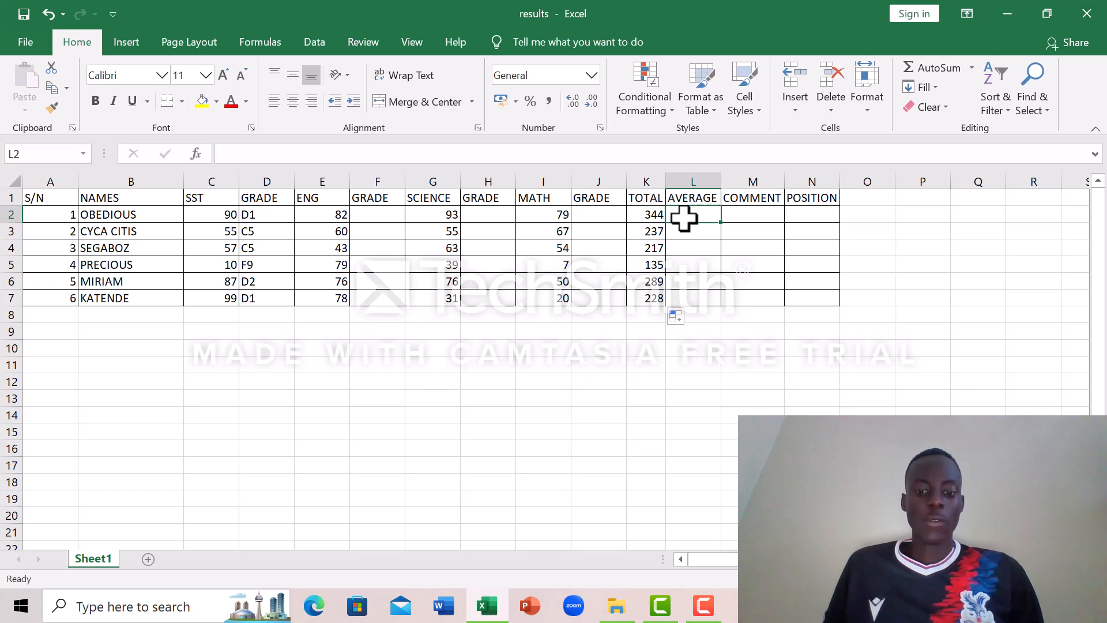
type("=")
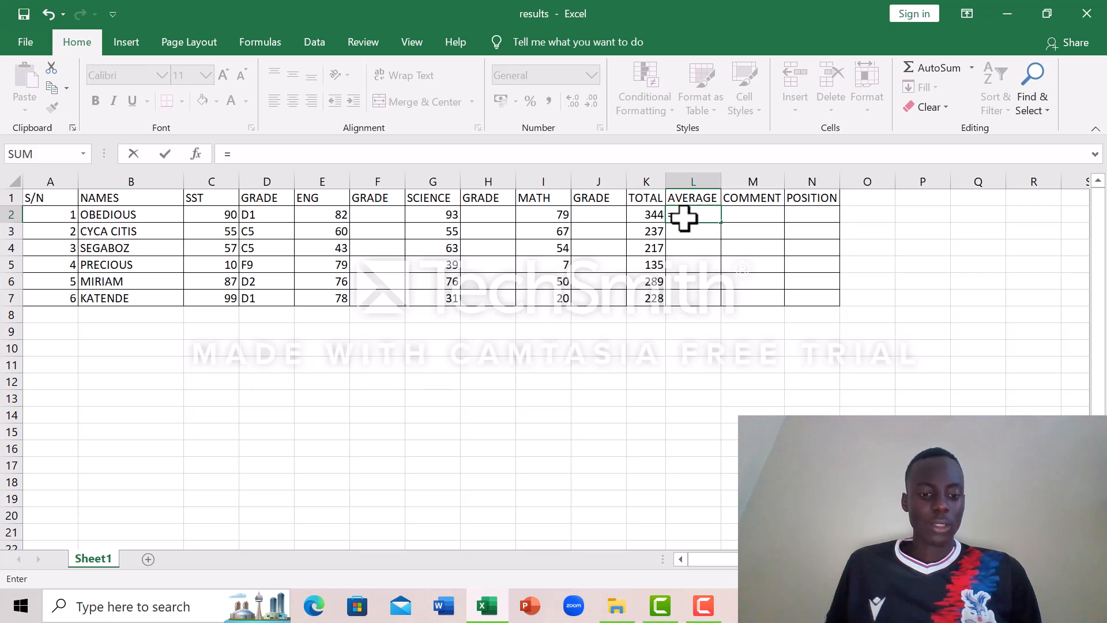
type("AV")
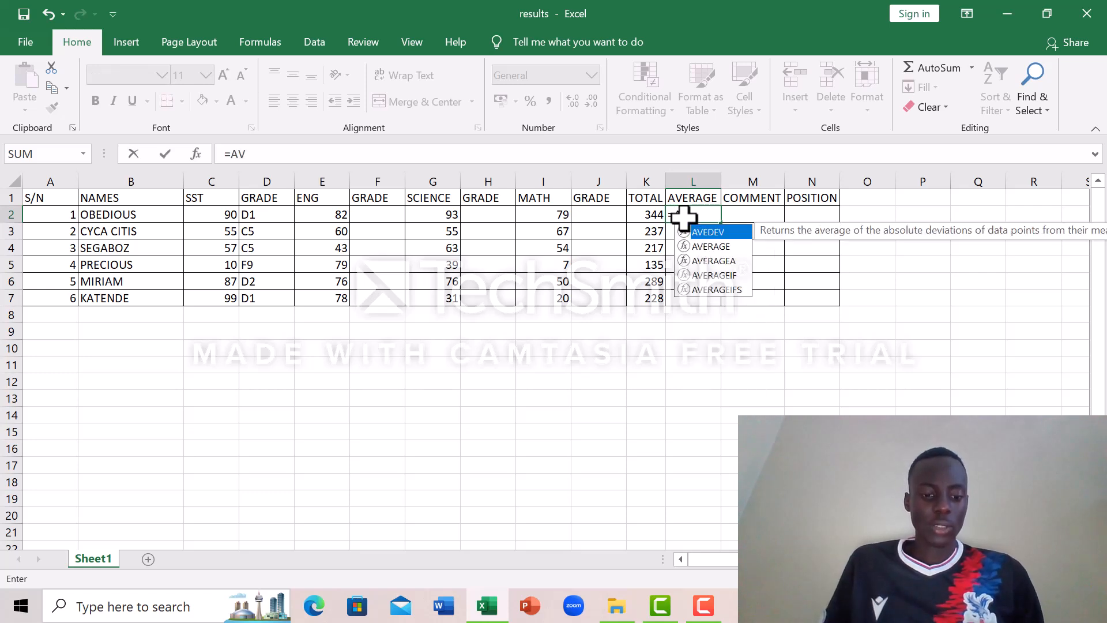
type("ERAGE")
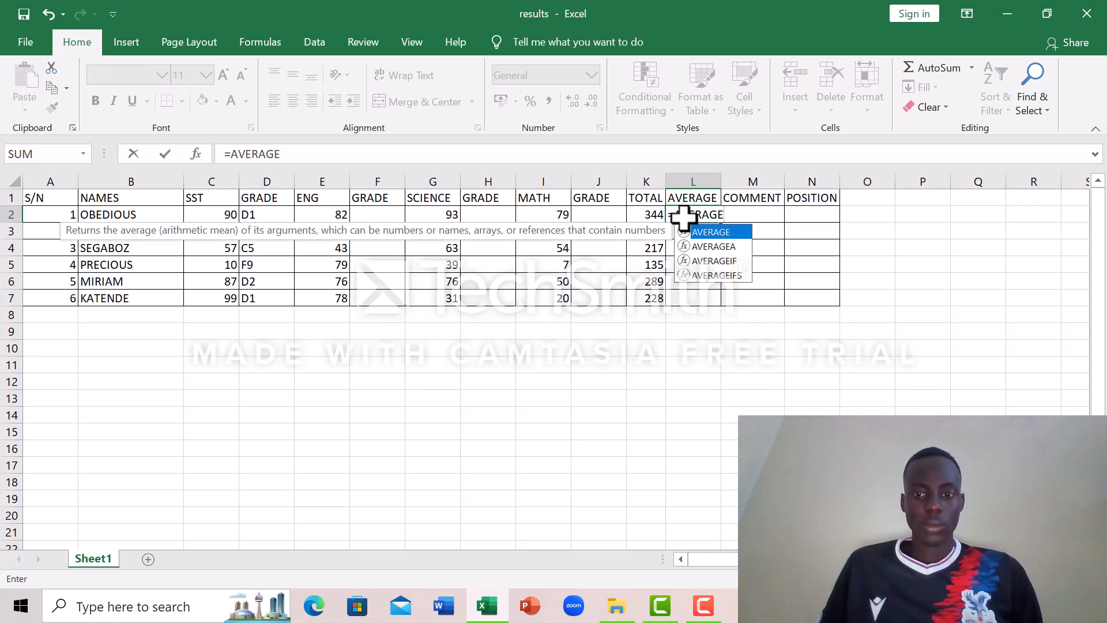
type("(")
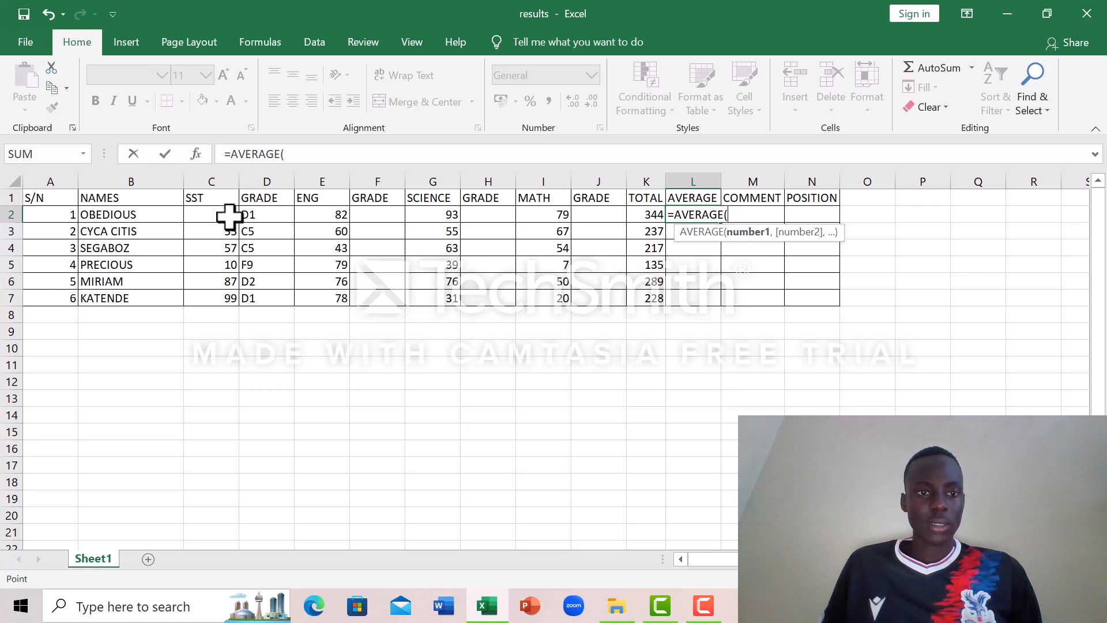
left_click(229, 215)
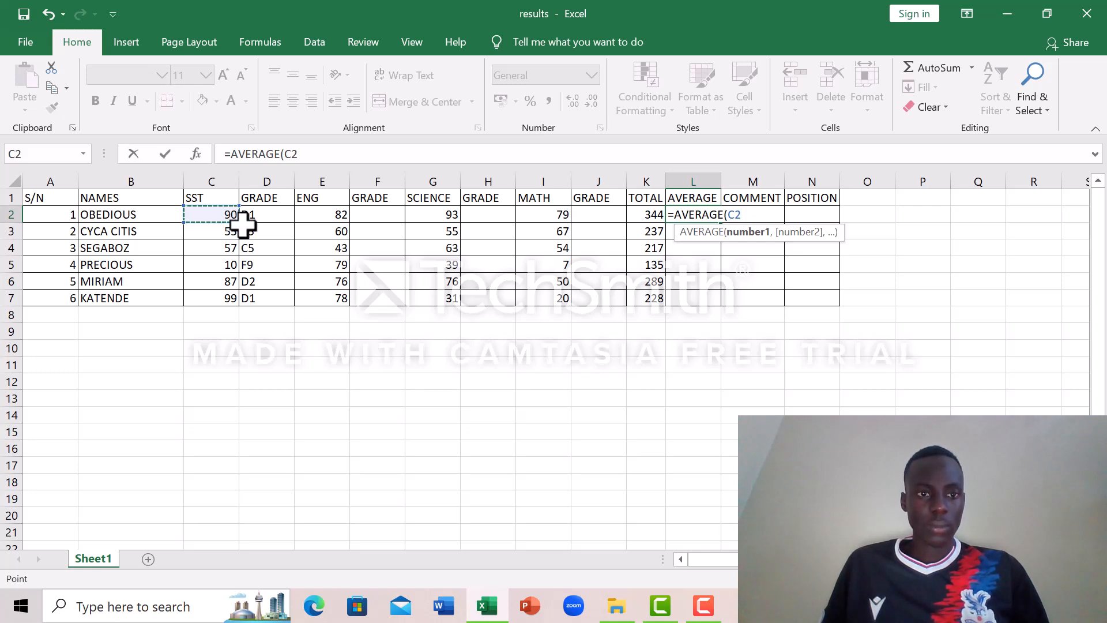
left_click(245, 226)
left_click_drag(245, 226, 230, 221)
key("BackSpace")
key("BackSpace")
key("BackSpace")
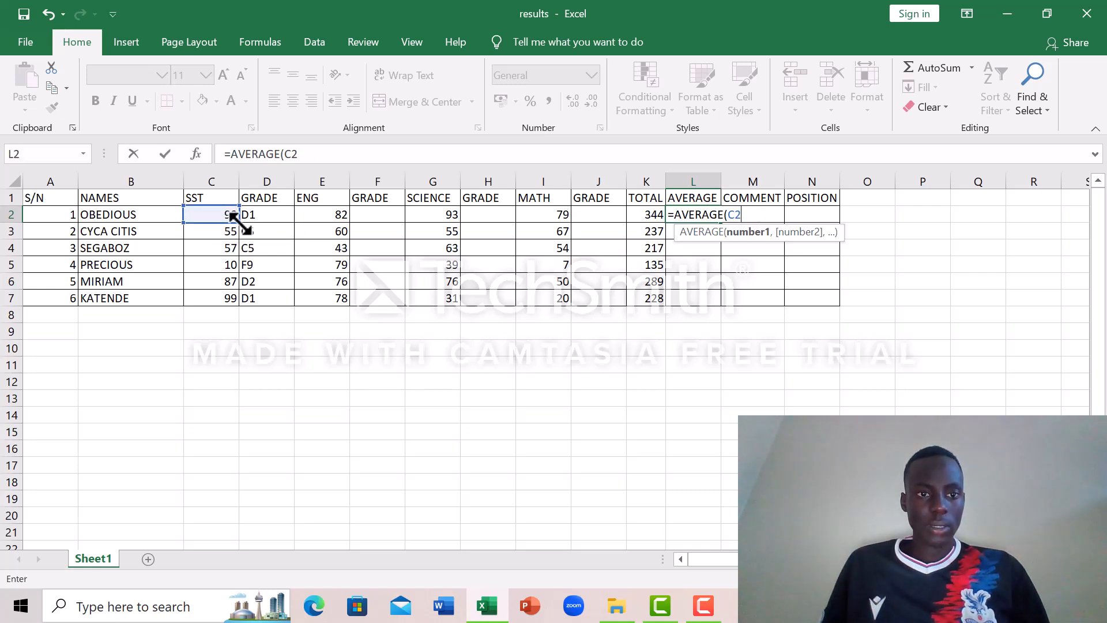
Step: Extend the reference to the MATH column and complete the L2 formula as =AVERAGE(C2:I2)
left_click_drag(239, 221, 549, 218)
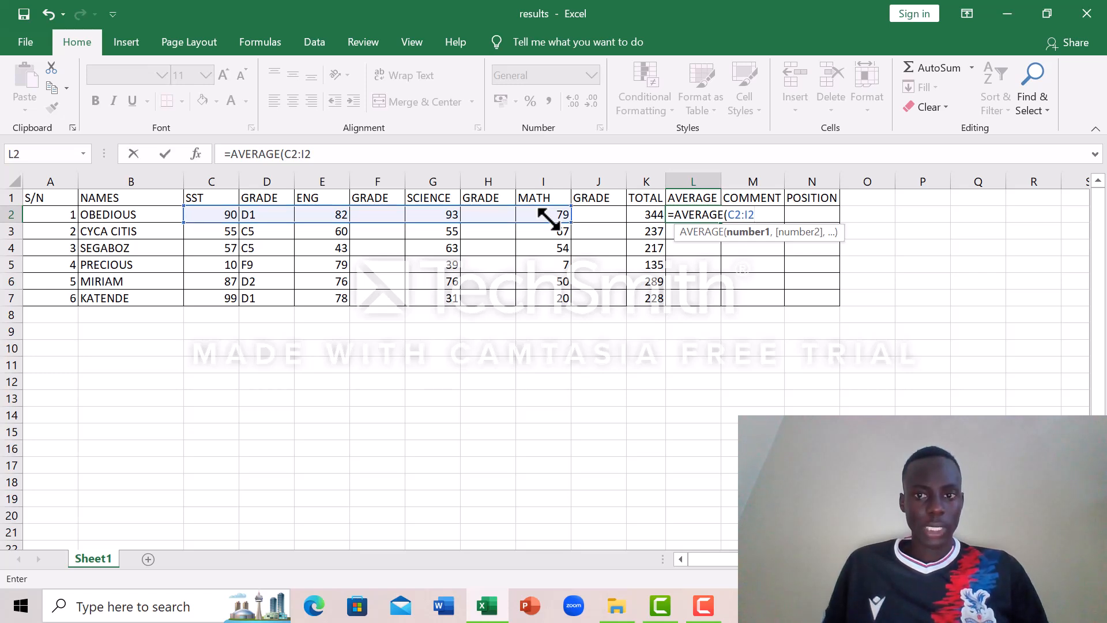
type(")")
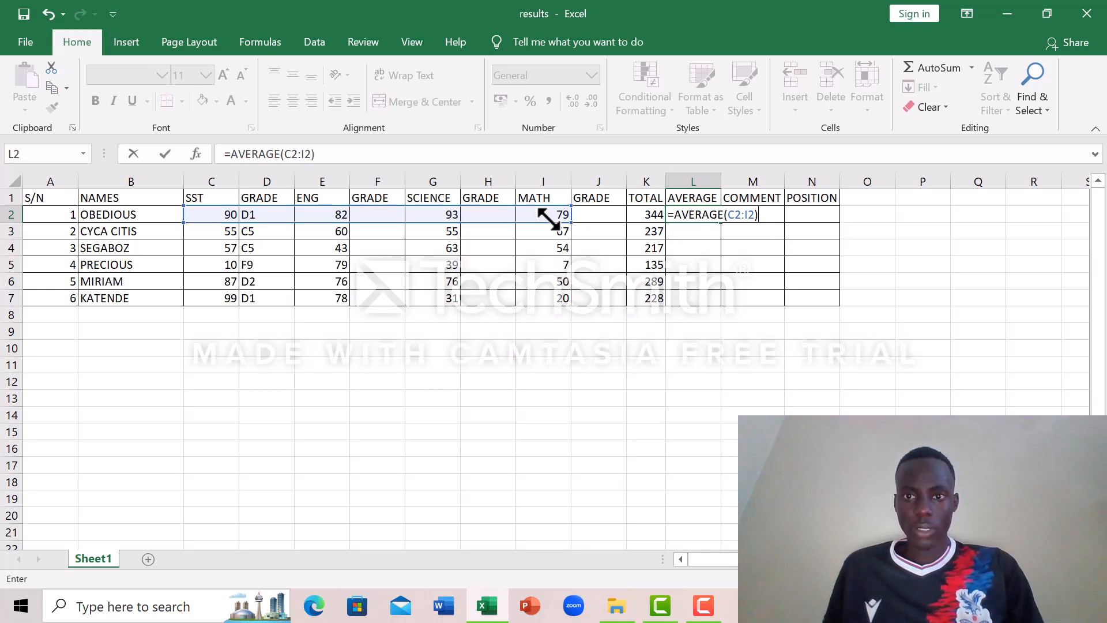
key("Return")
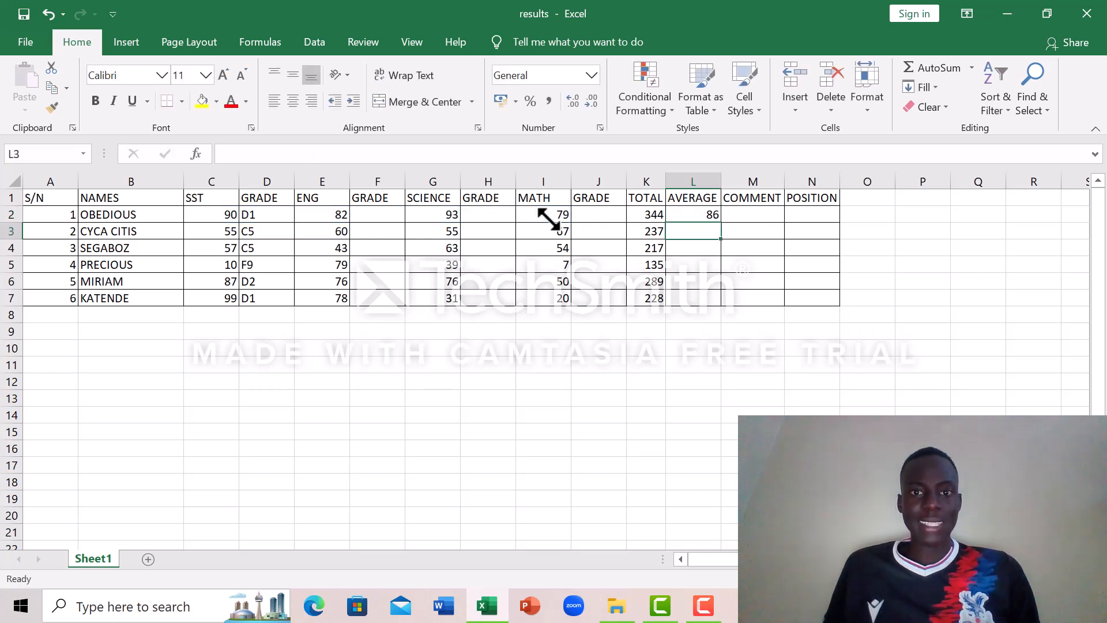
left_click(714, 215)
type("=AVERAGE(C2:I2)")
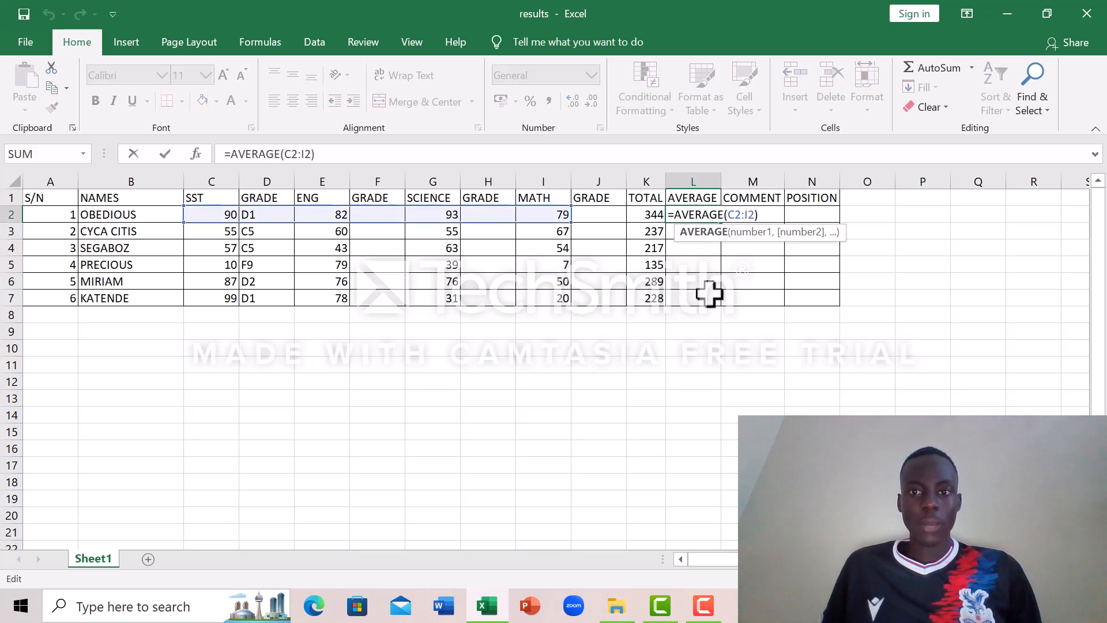
left_click(709, 294)
left_click(707, 216)
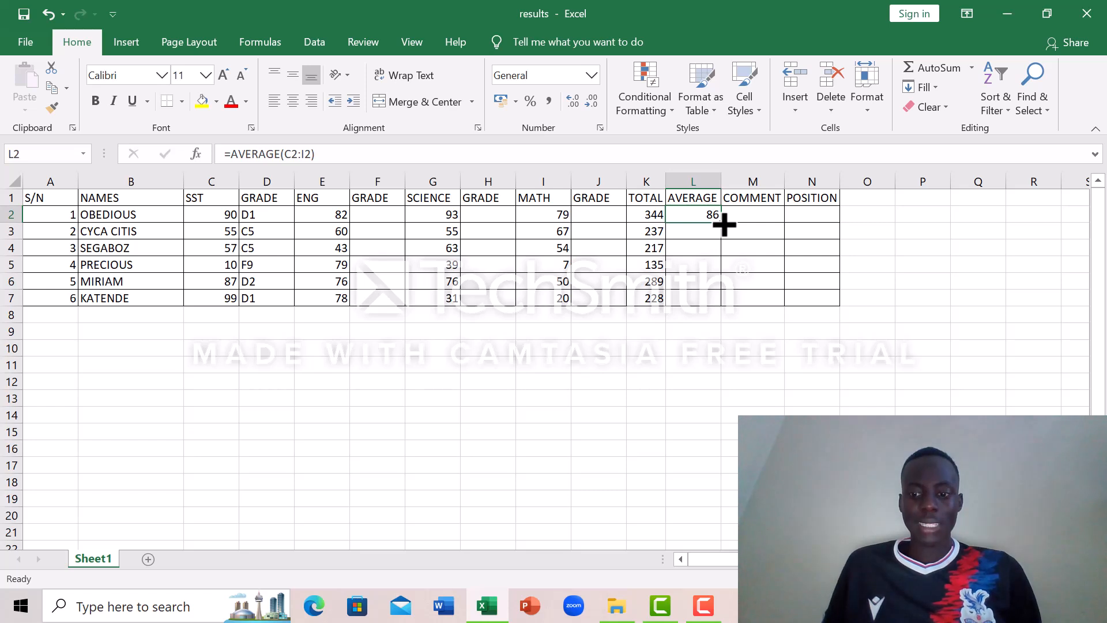
Step: Try to replace the first student's average formula in L2 with =(C2:I2)/4
key("BackSpace")
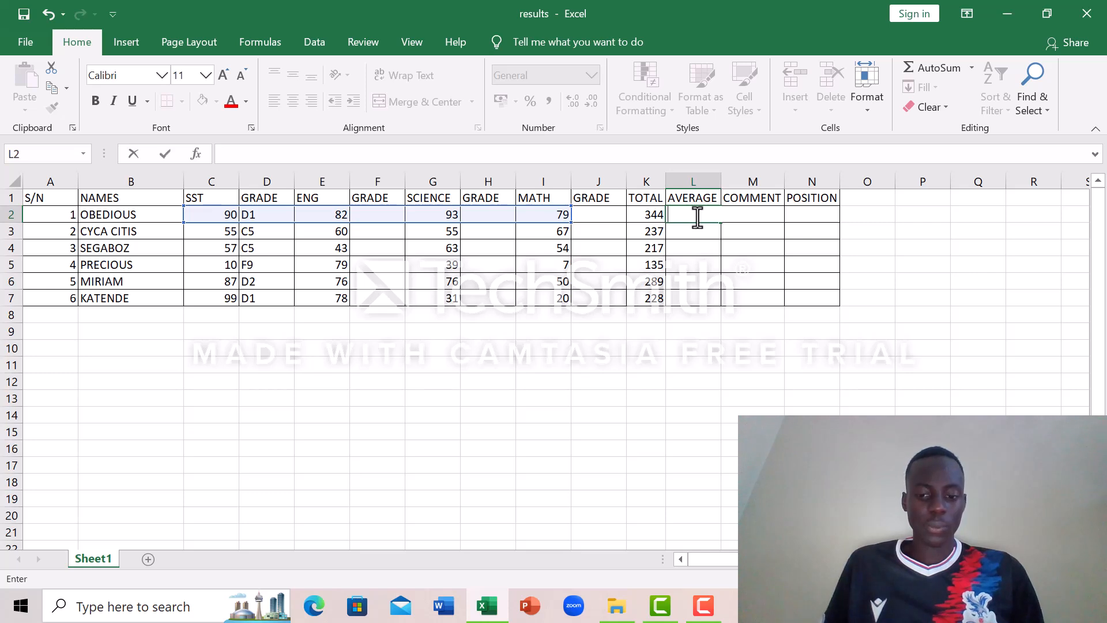
type("=")
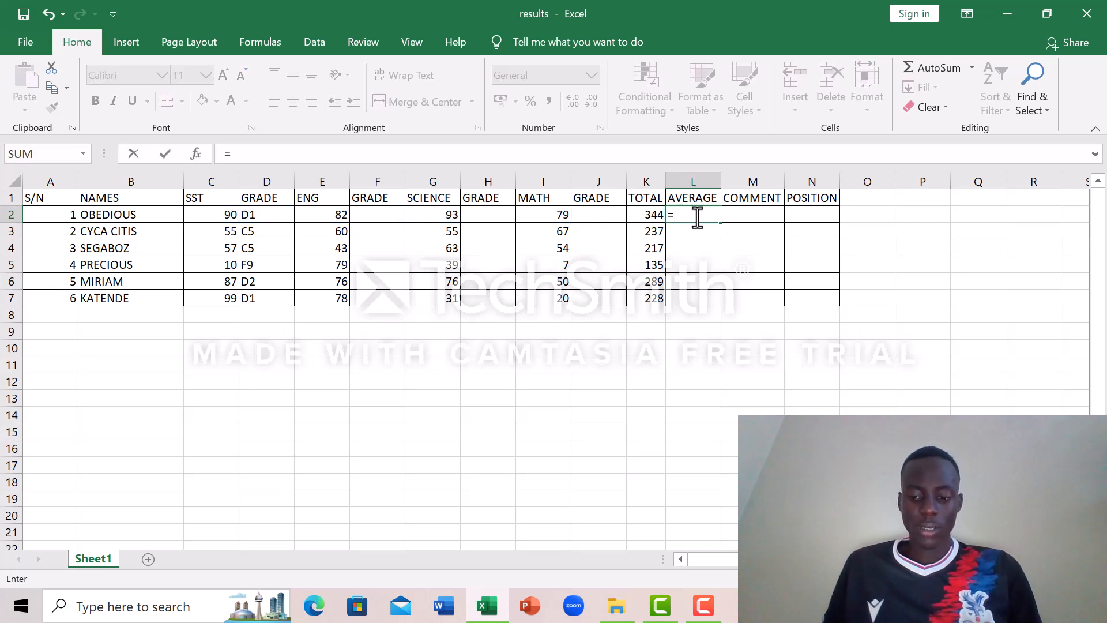
type("(")
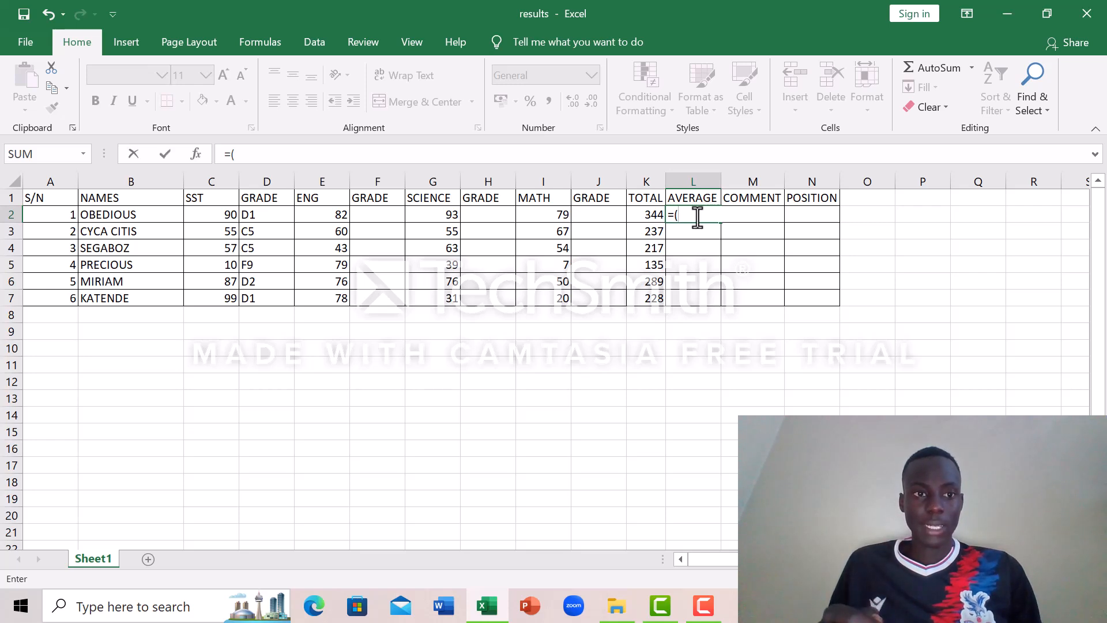
left_click(216, 216)
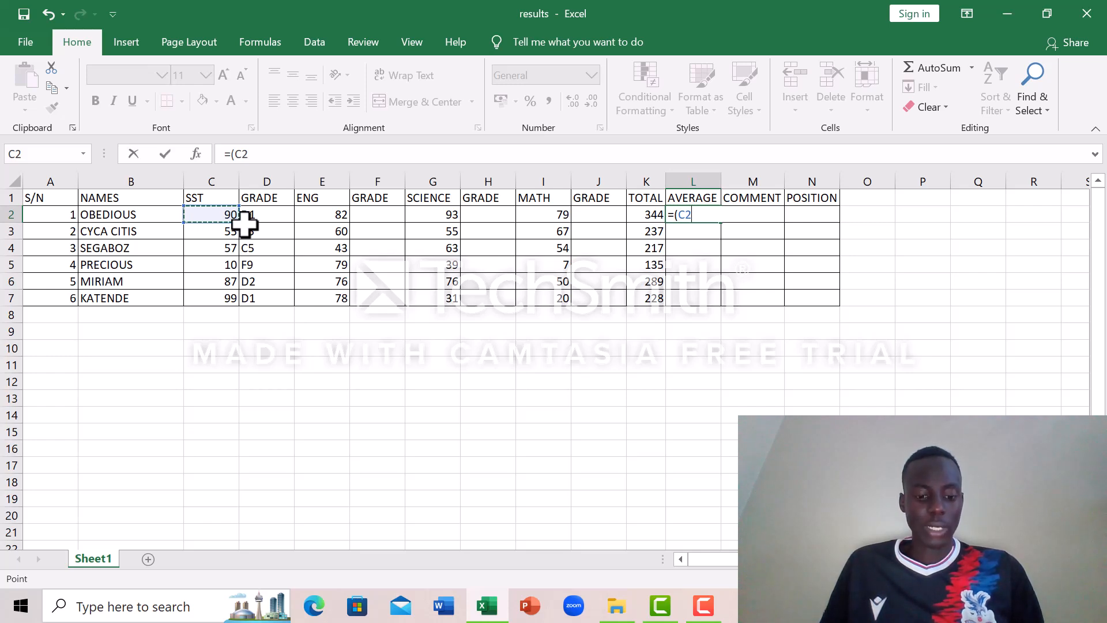
left_click_drag(245, 224, 559, 209)
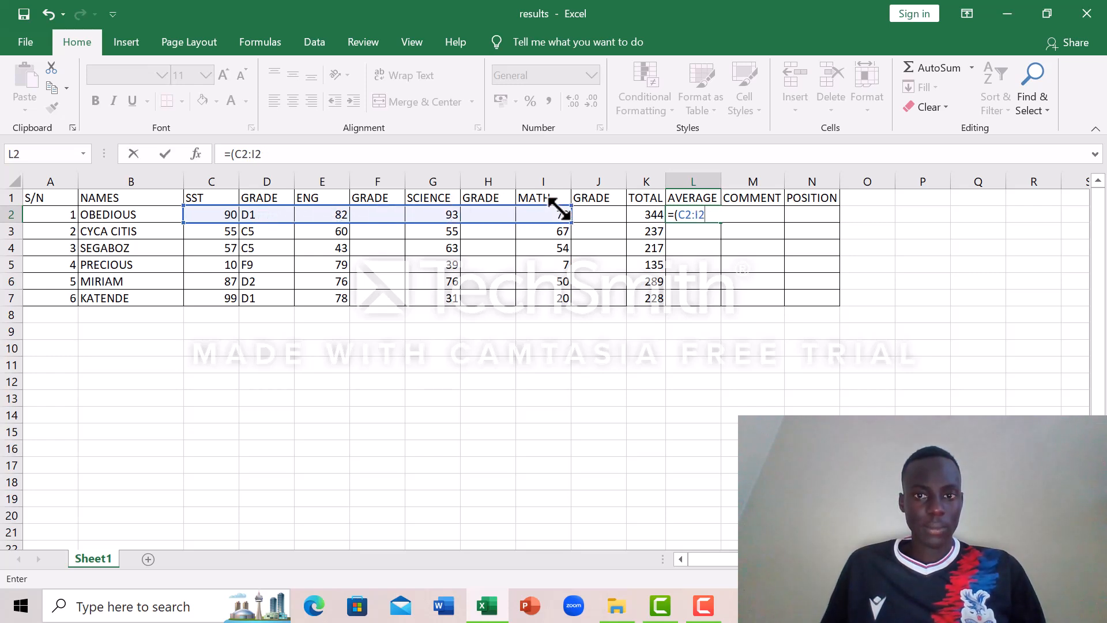
type(")")
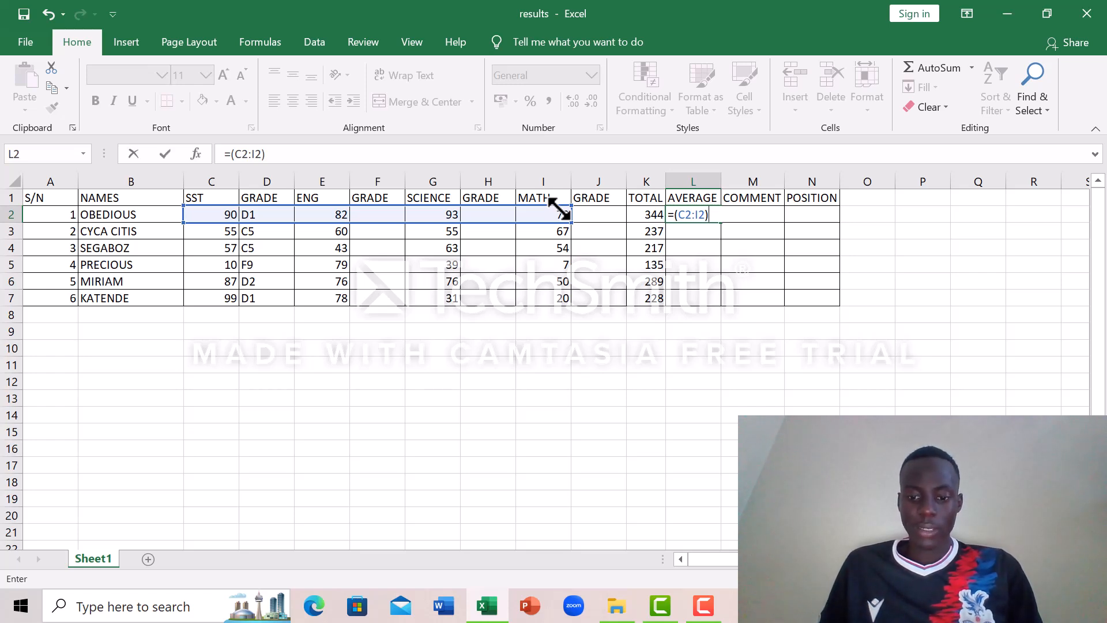
type("\\")
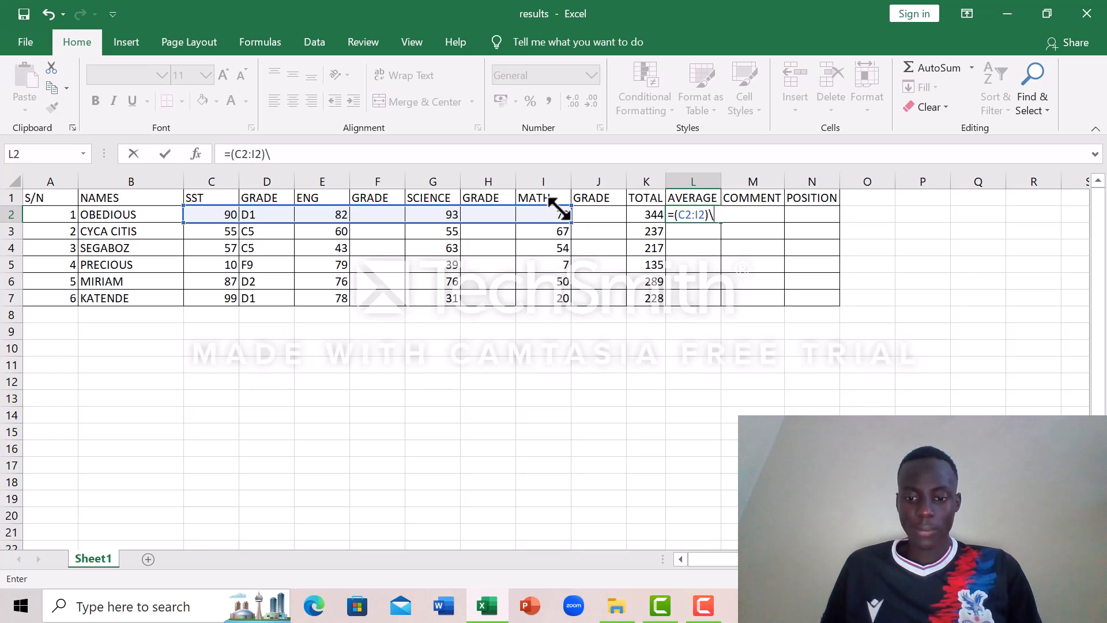
key("BackSpace")
type("/")
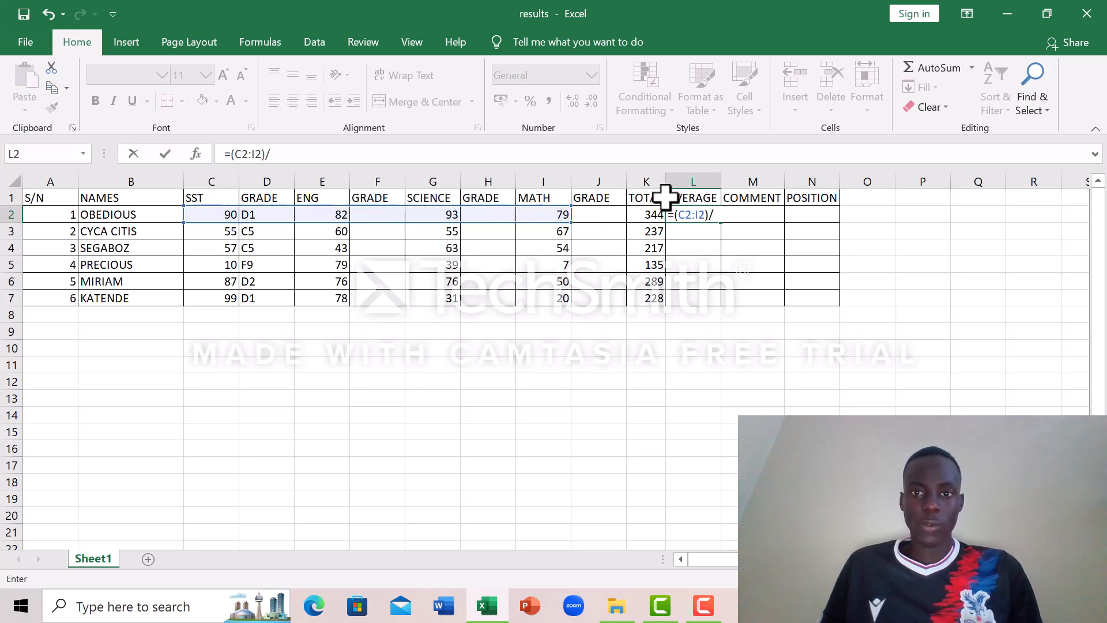
type("4")
key("Return")
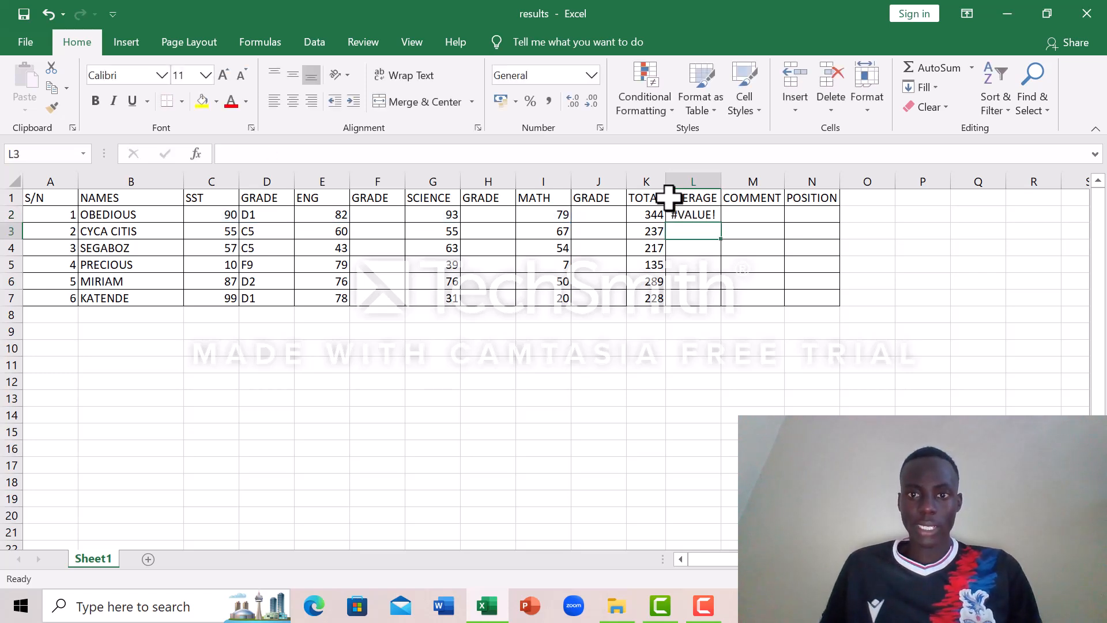
Step: Clear cell L2 and begin a new formula there with an equals sign
left_click(707, 215)
key("BackSpace")
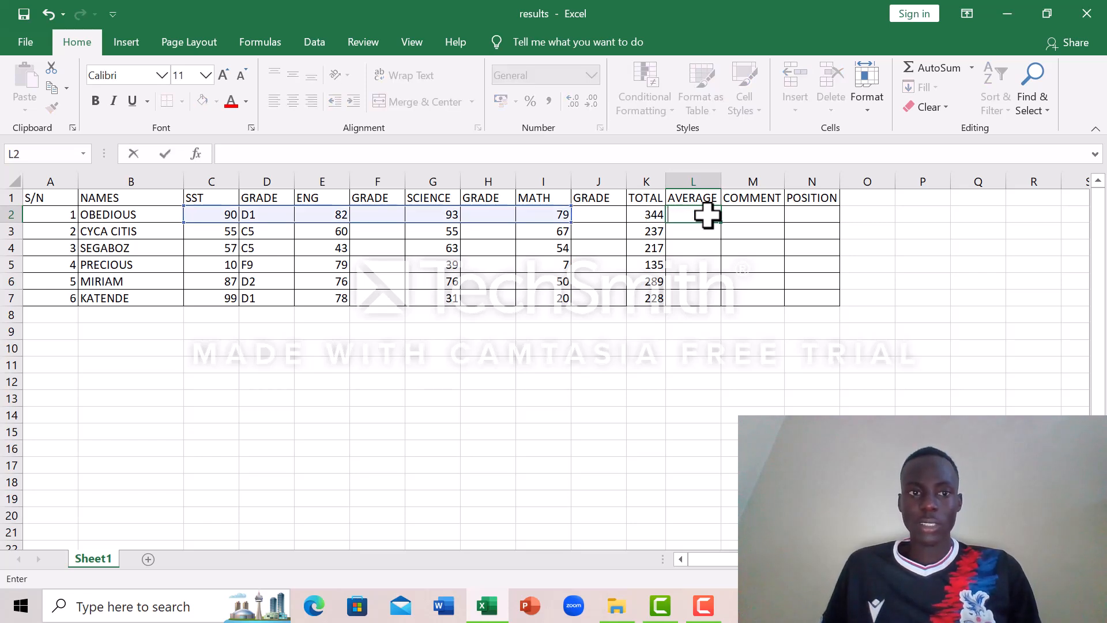
left_click(693, 215)
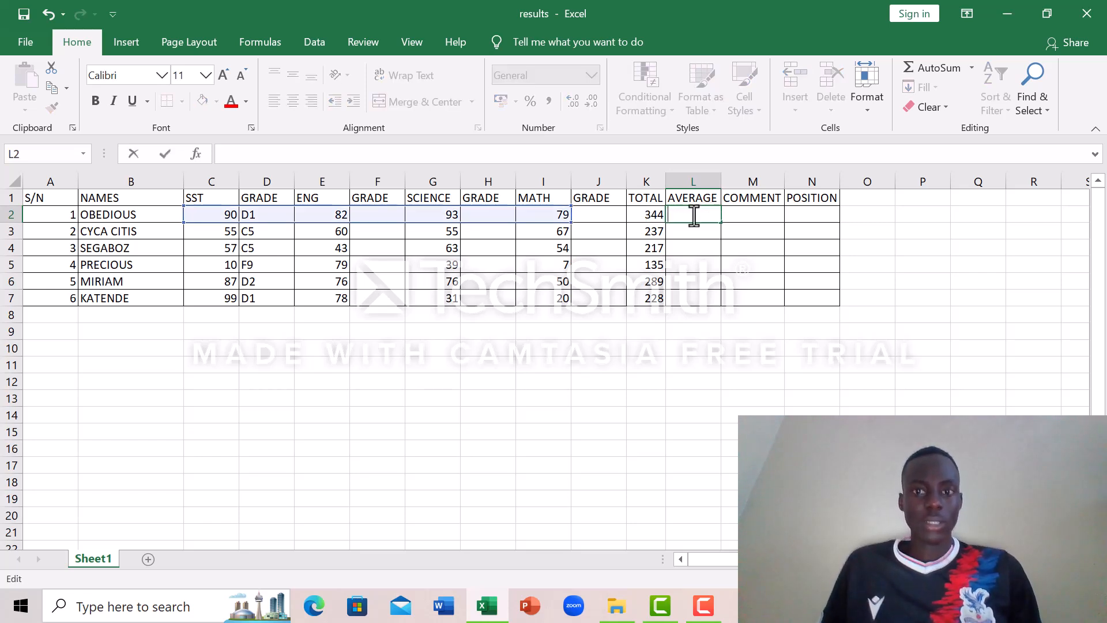
type("=")
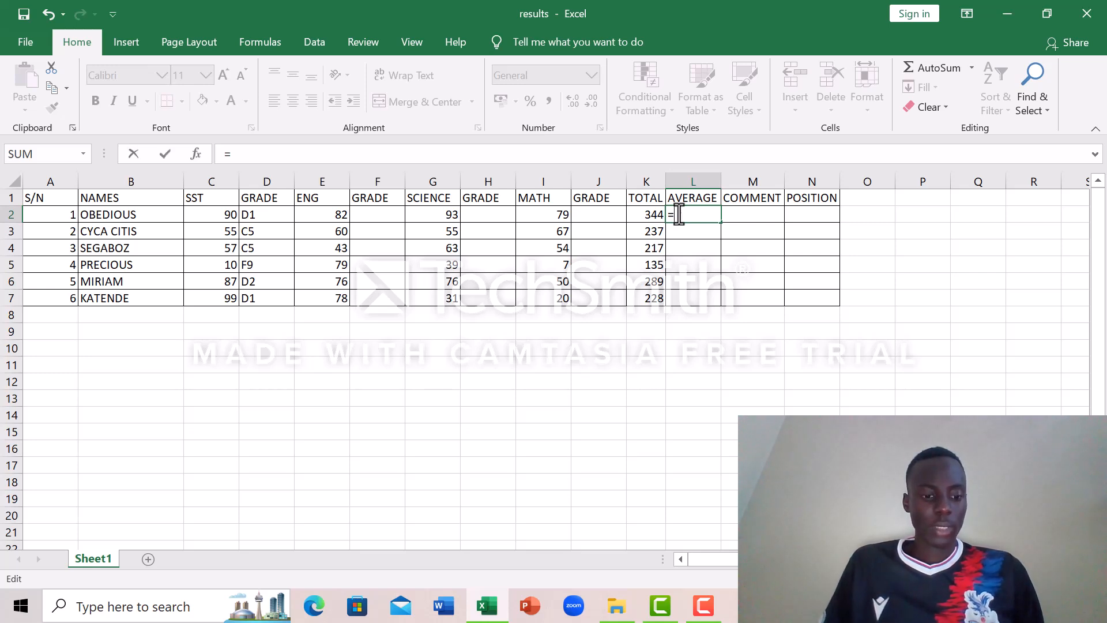
type("AVE")
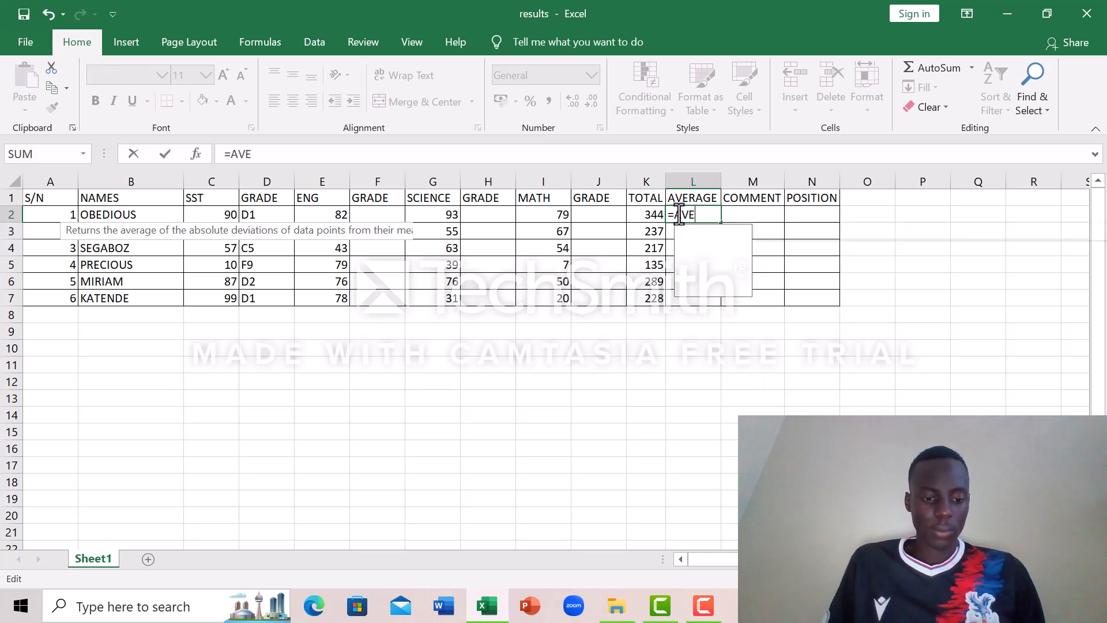
type("RAE")
key("BackSpace")
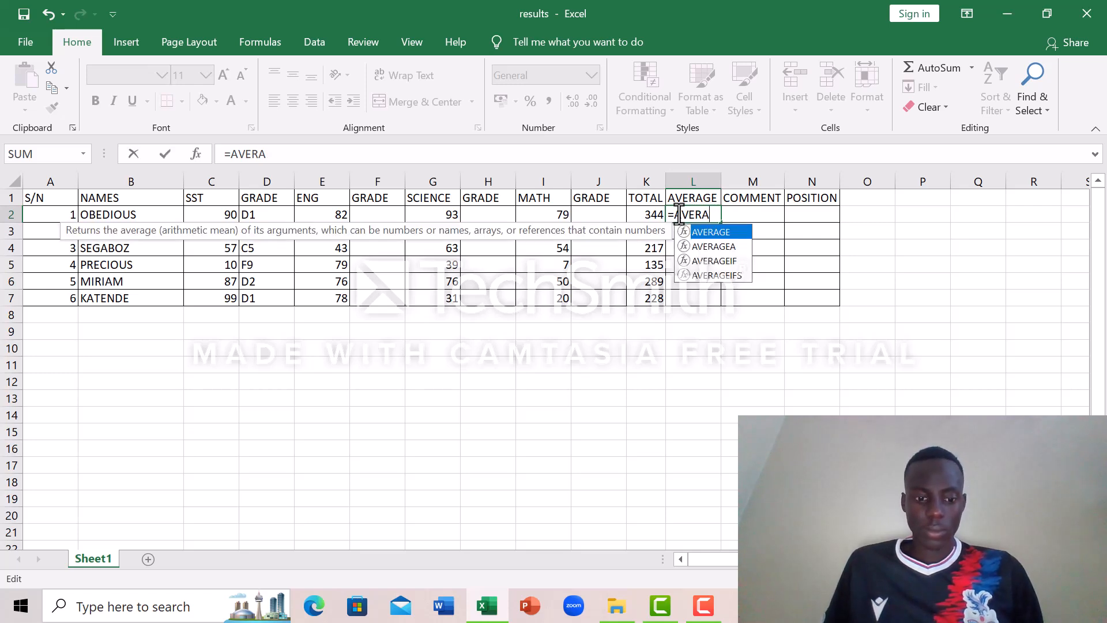
type("GE")
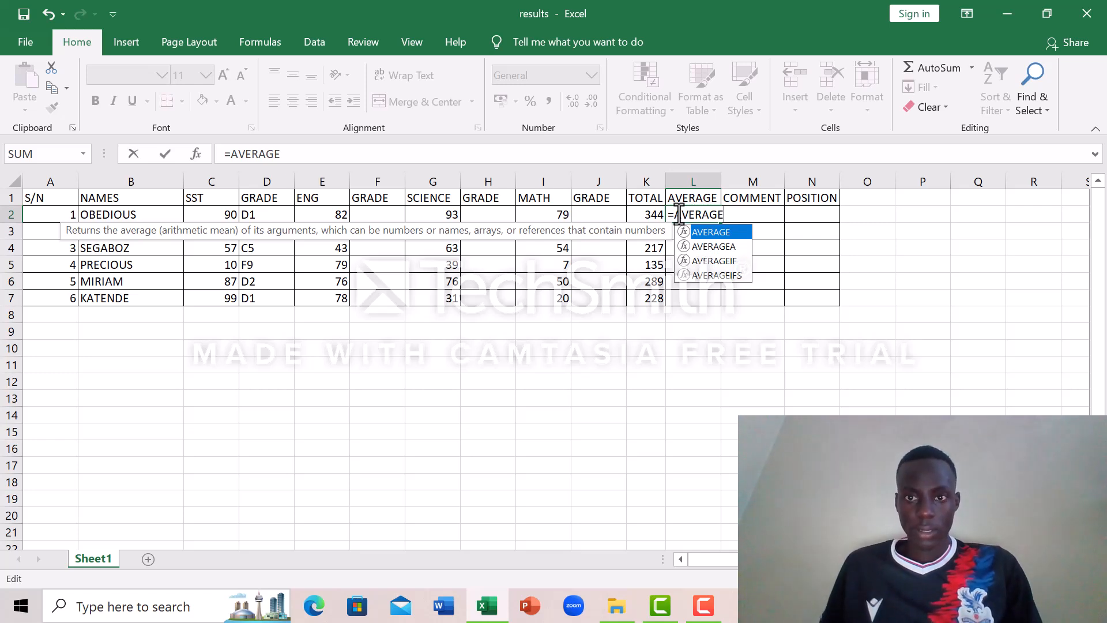
left_click(729, 214)
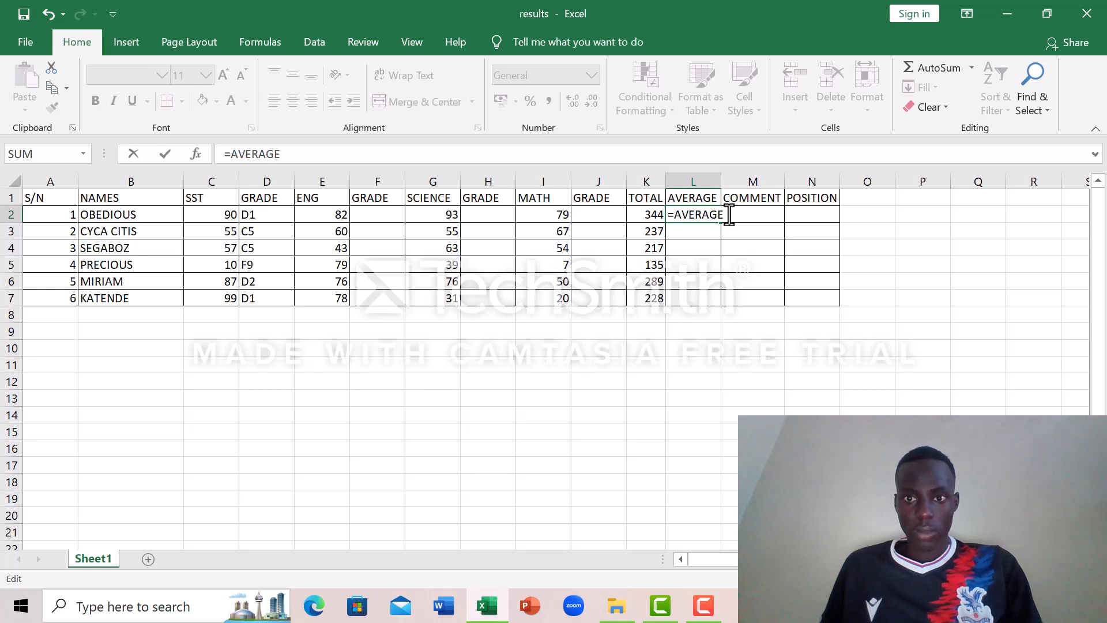
key("BackSpace")
key("BackSpace")
key("BackSpace")
key("BackSpace")
key("BackSpace")
key("BackSpace")
key("BackSpace")
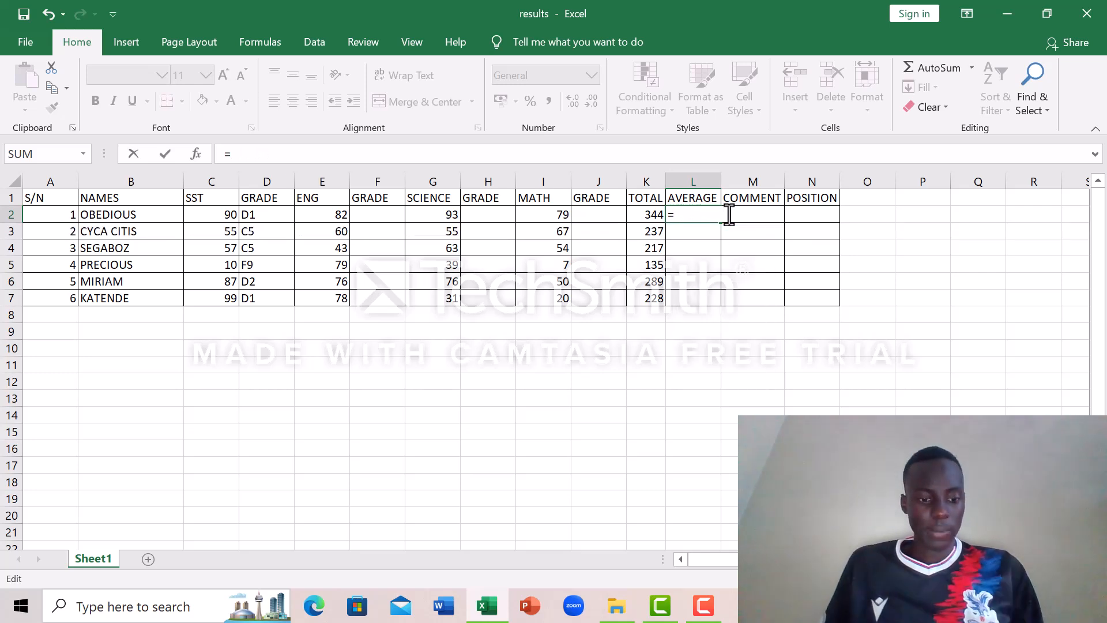
left_click(693, 233)
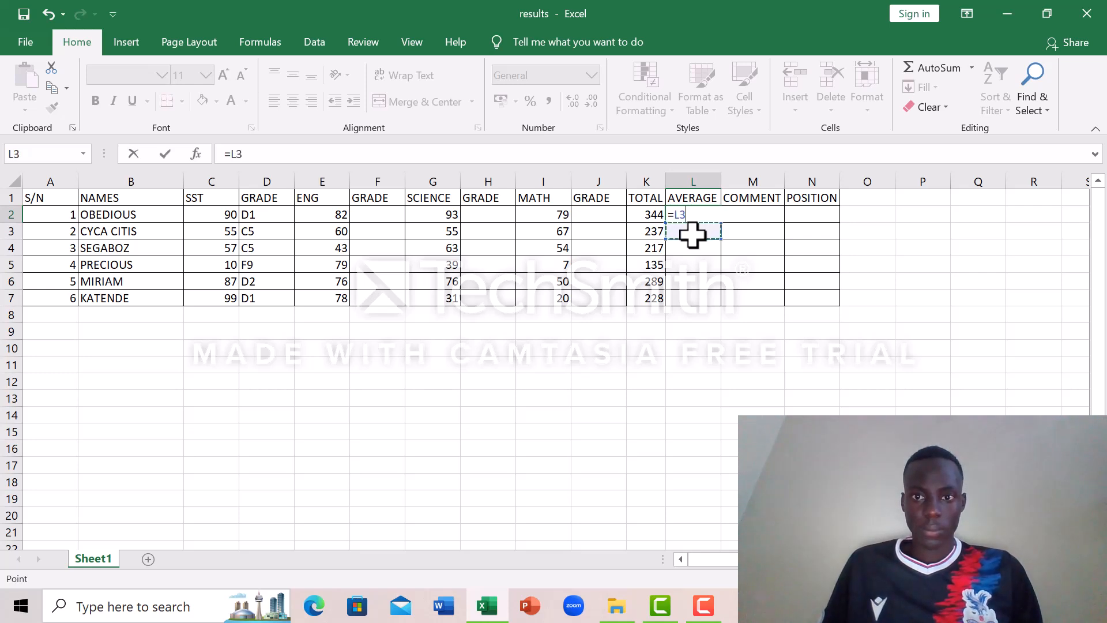
left_click(693, 264)
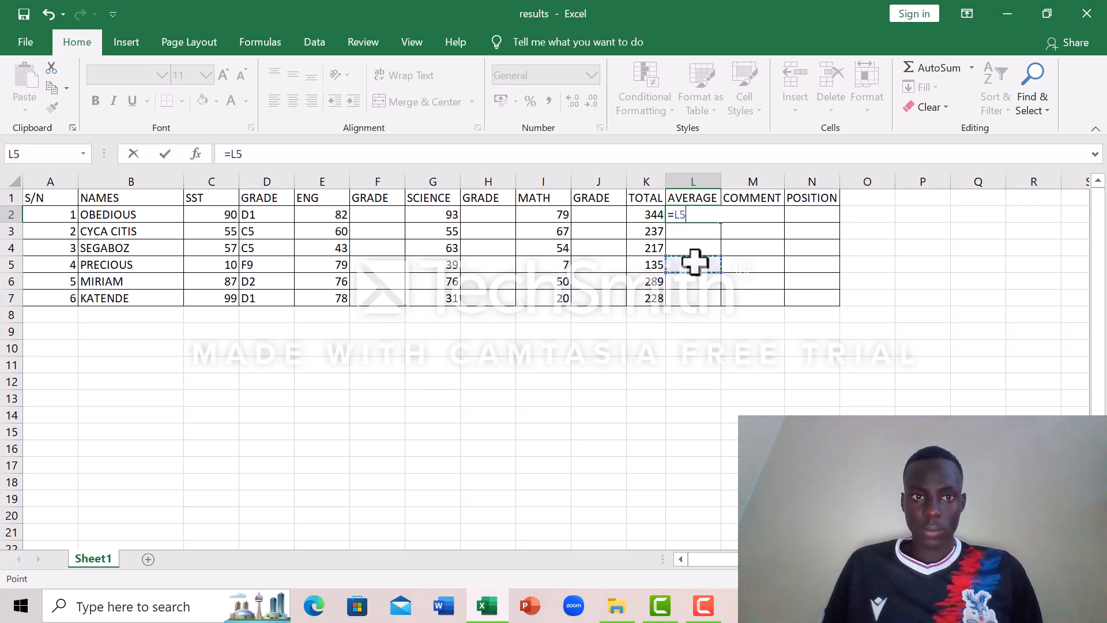
left_click(47, 10)
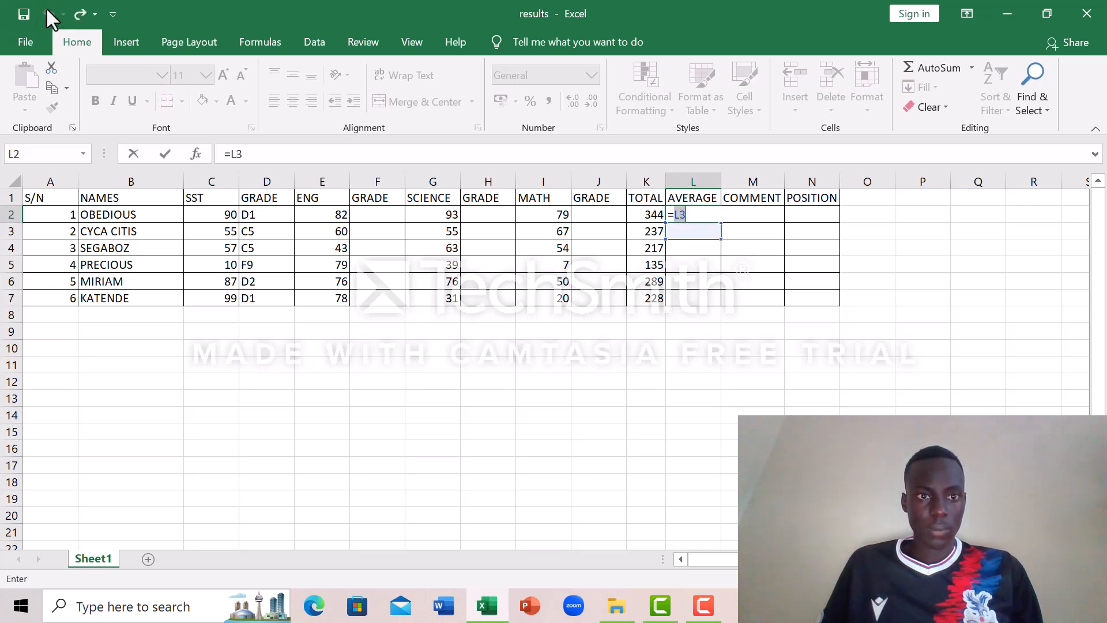
left_click(260, 154)
key("BackSpace")
key("BackSpace")
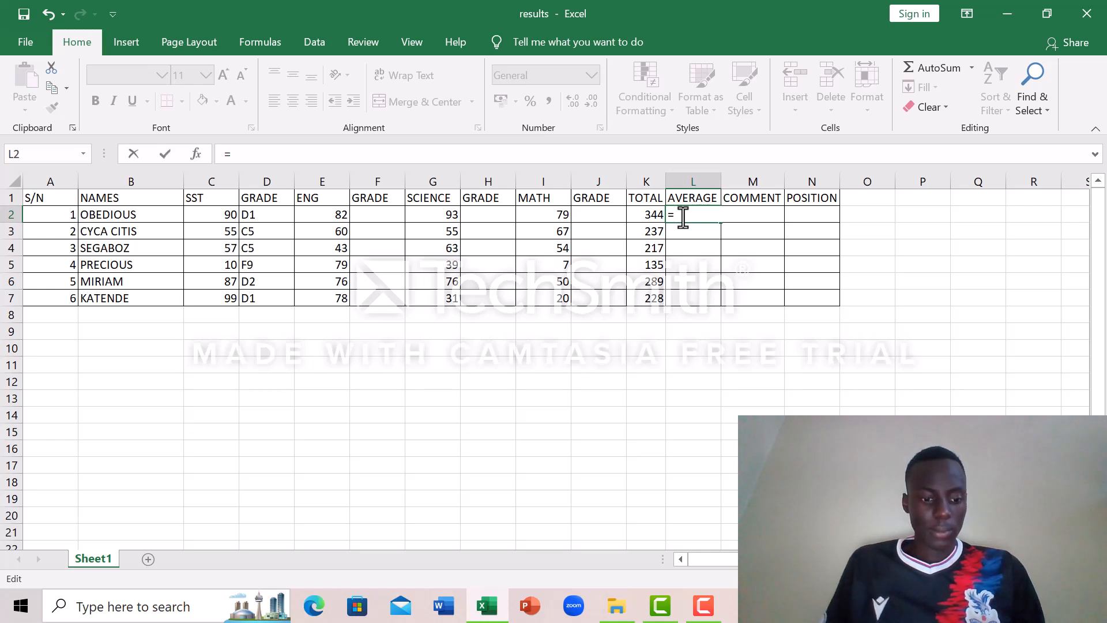
Step: Insert the AVERAGE function into the L2 formula
type("AVERAGE")
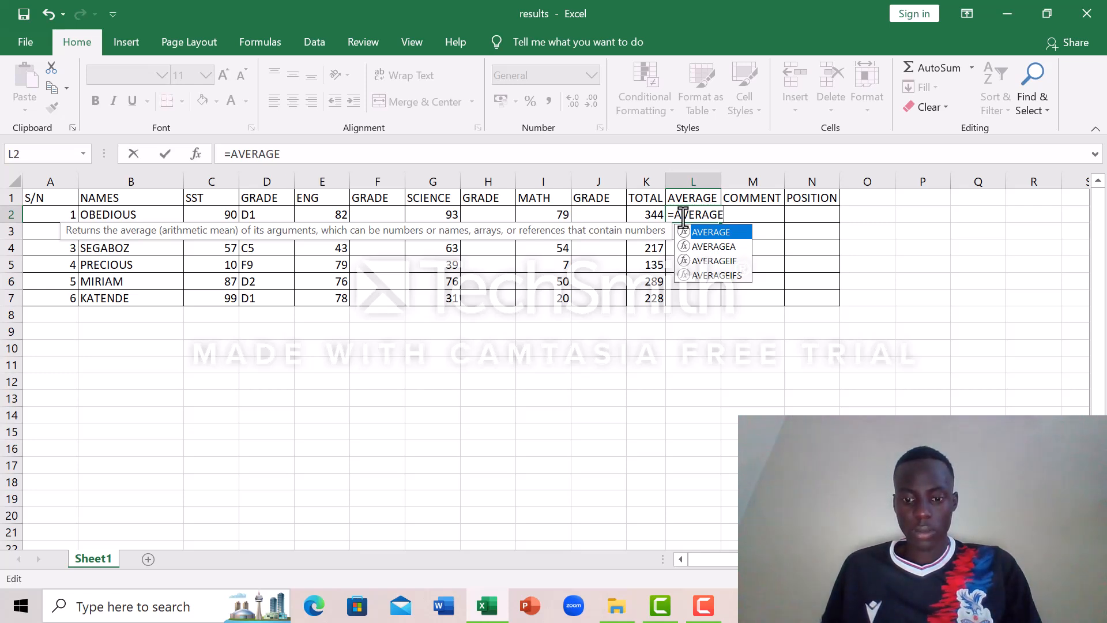
type("9")
key("BackSpace")
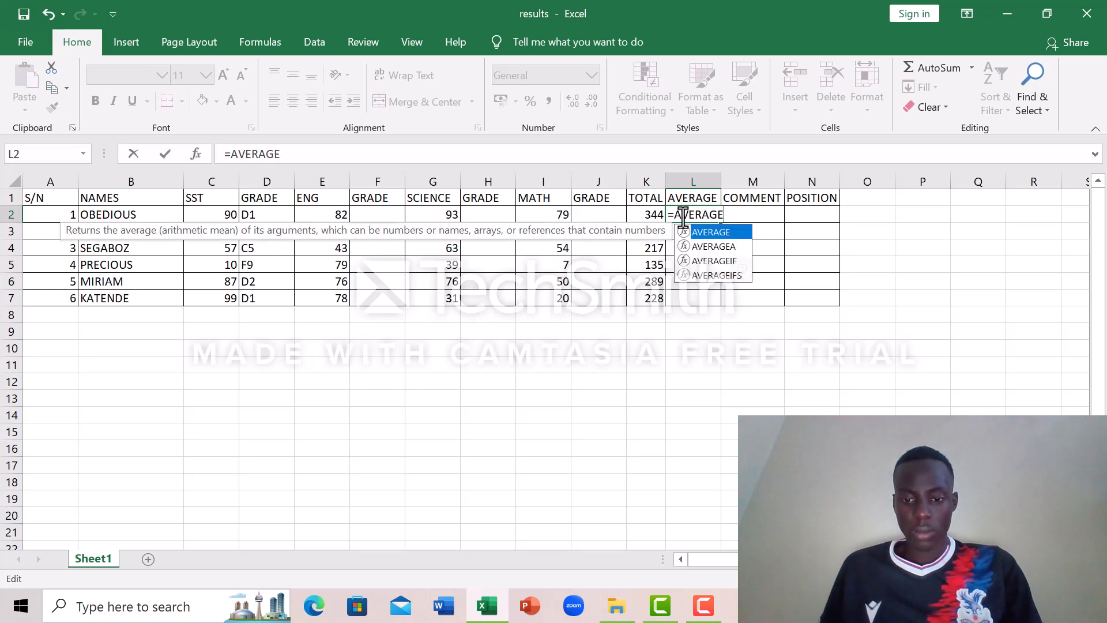
double_click(742, 231)
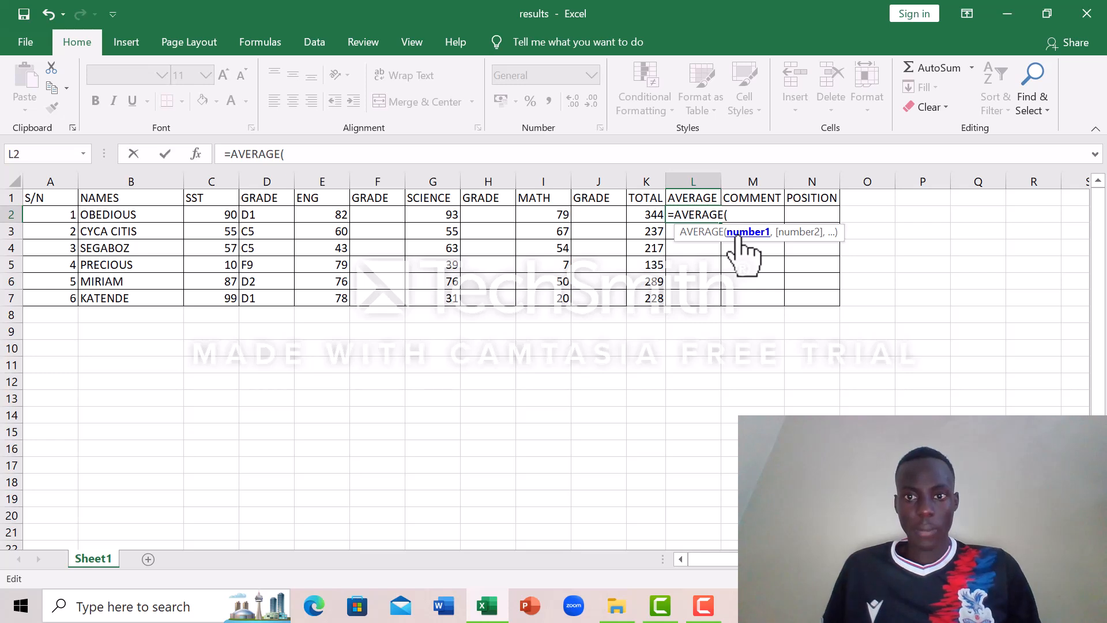
Step: Complete the L2 formula as =AVERAGE(C2:I2) and fill it down through L7
left_click(217, 211)
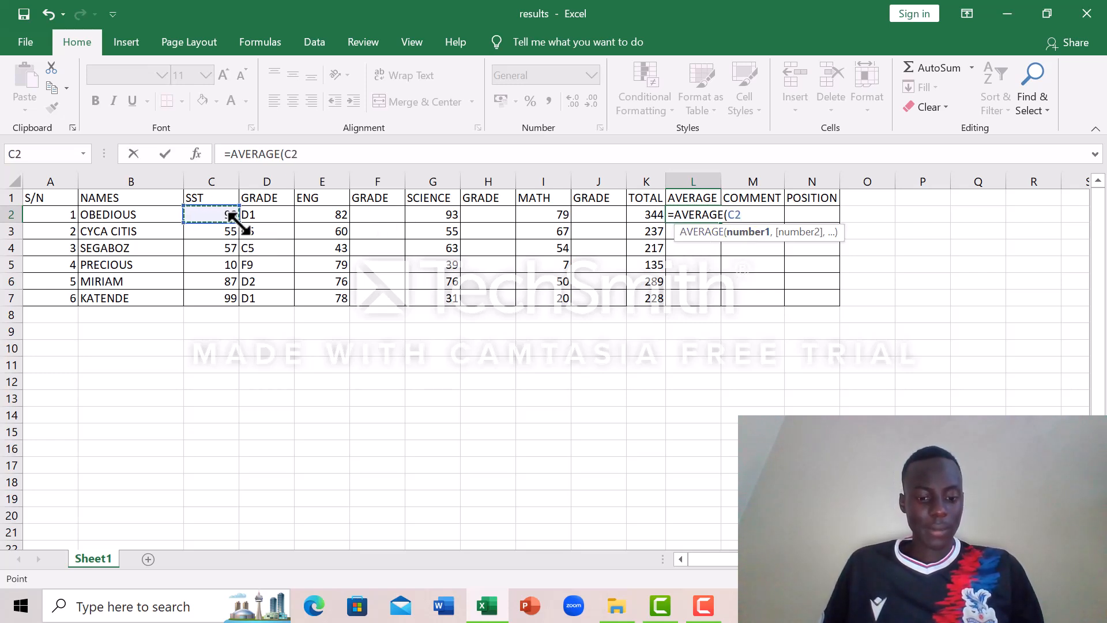
left_click_drag(235, 218, 571, 213)
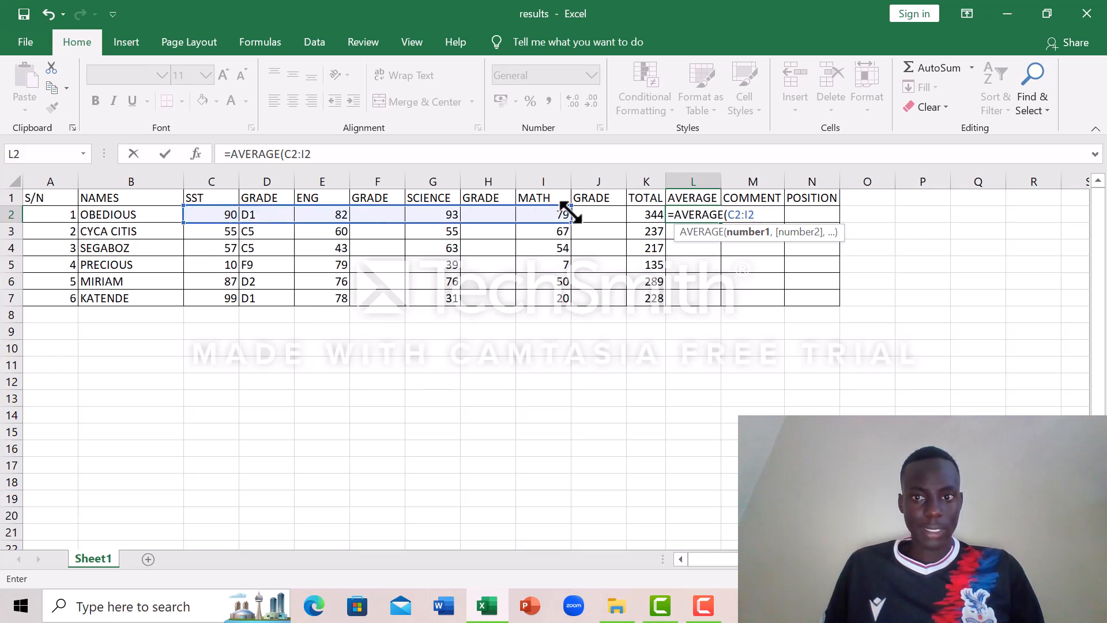
type("/")
key("BackSpace")
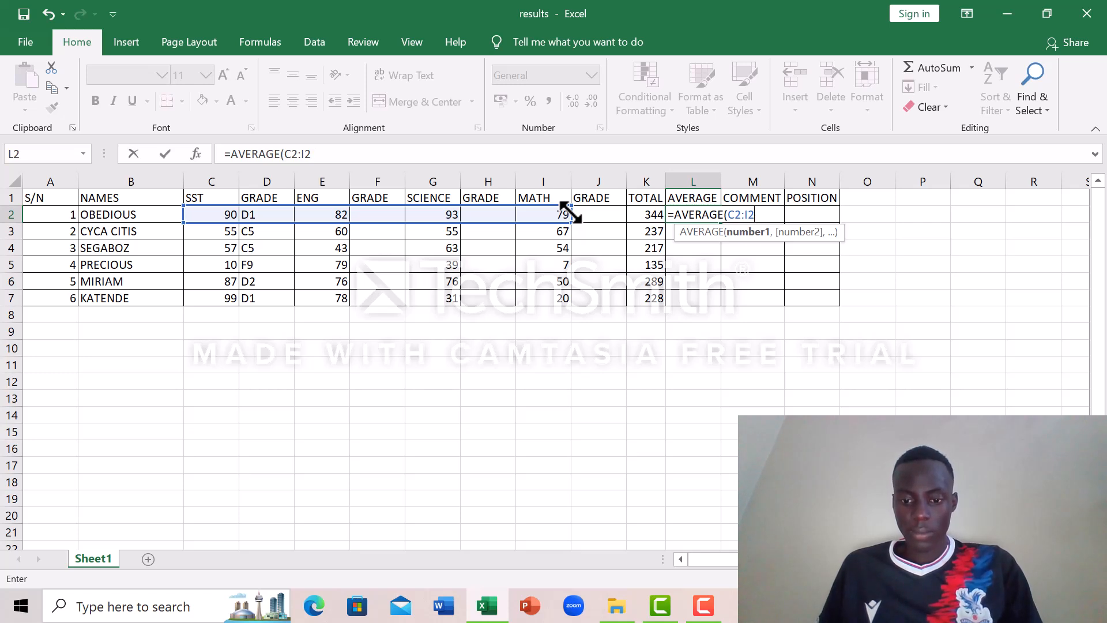
type(")")
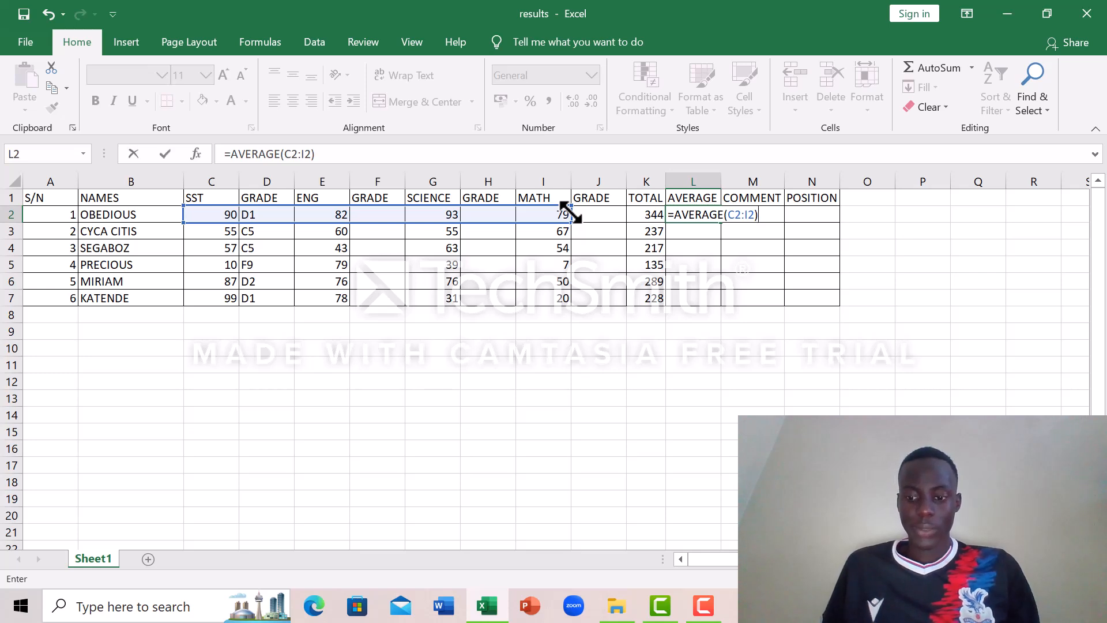
key("Return")
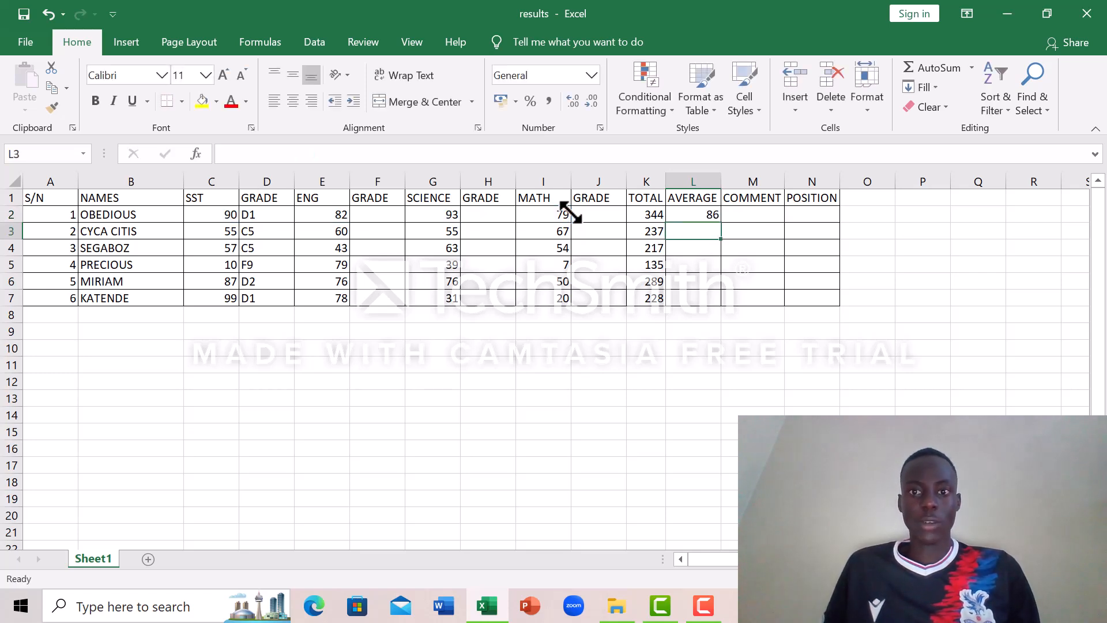
left_click(714, 213)
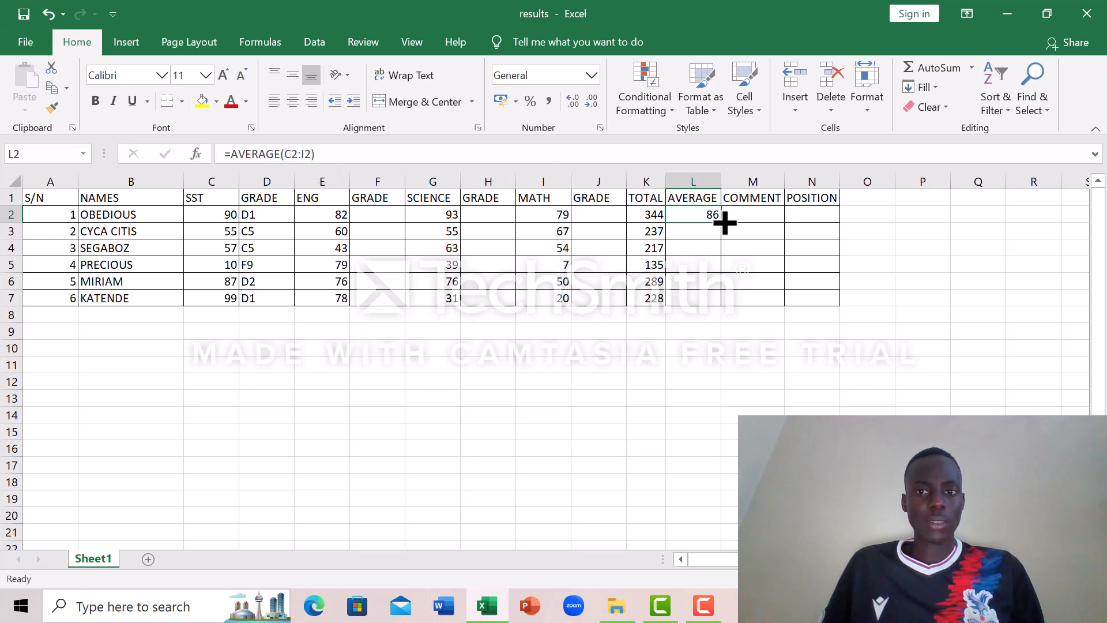
left_click_drag(724, 223, 725, 307)
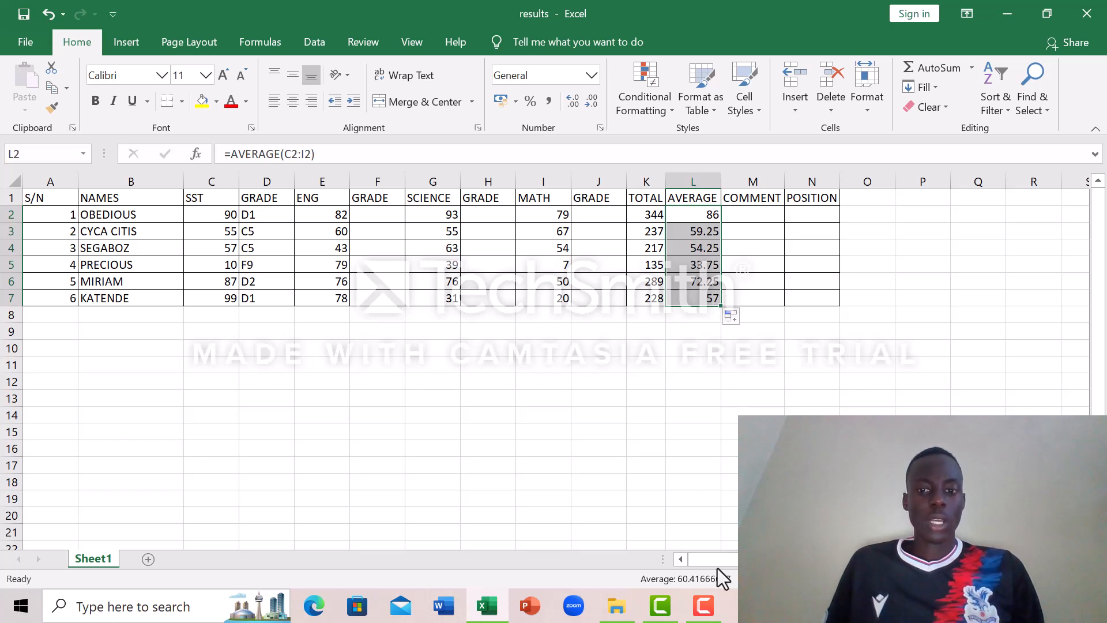
left_click(704, 607)
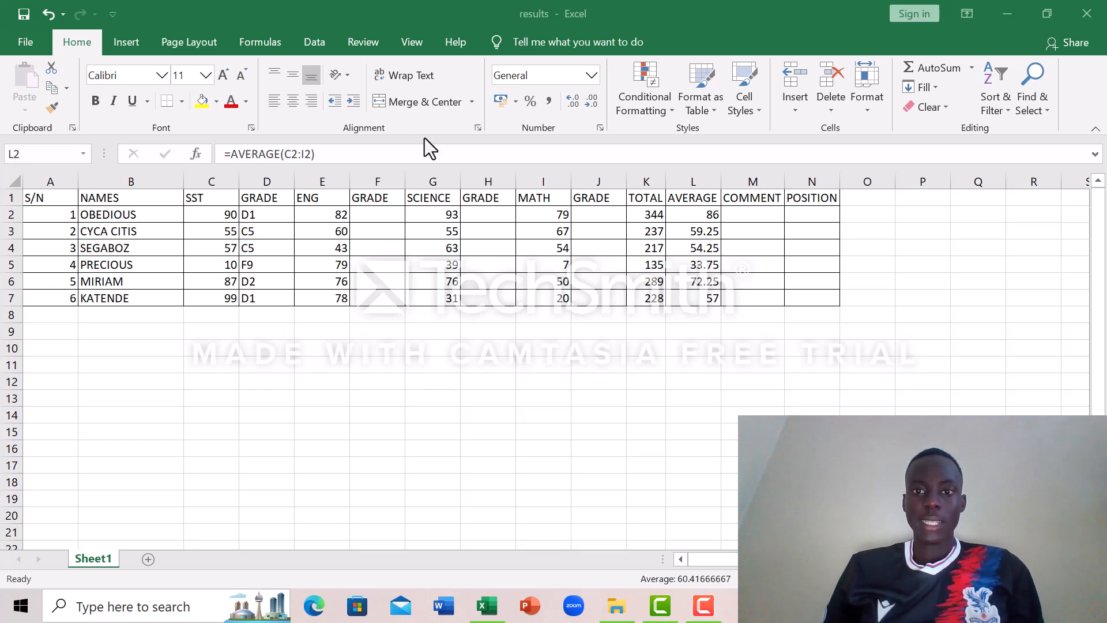
Step: Begin an IF formula in comment cell M2 with the logical test K2>=200
double_click(738, 215)
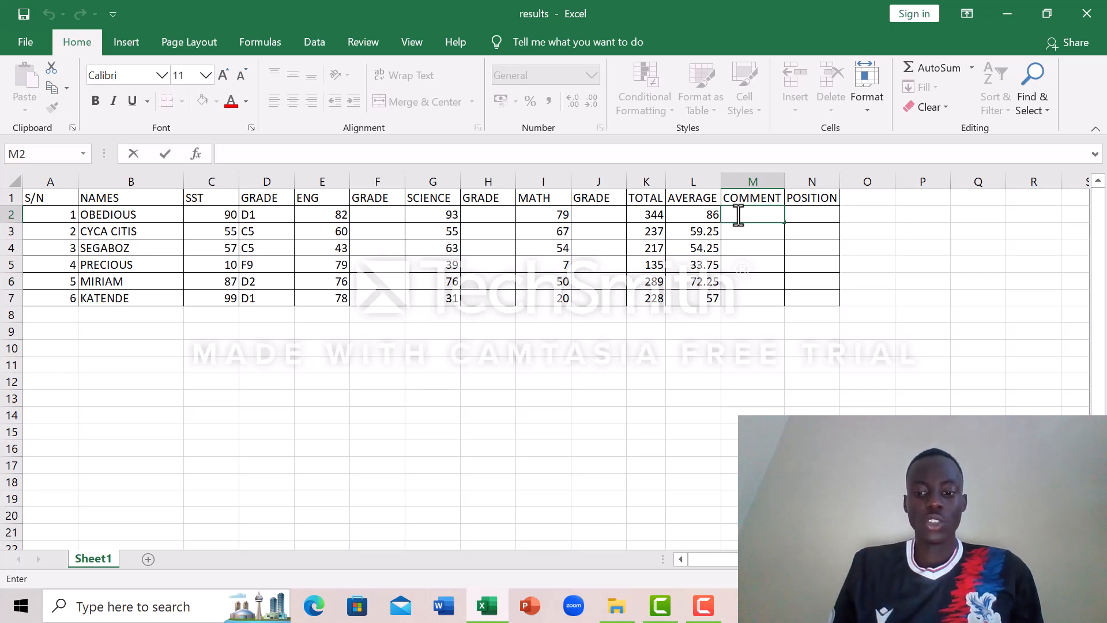
type("=")
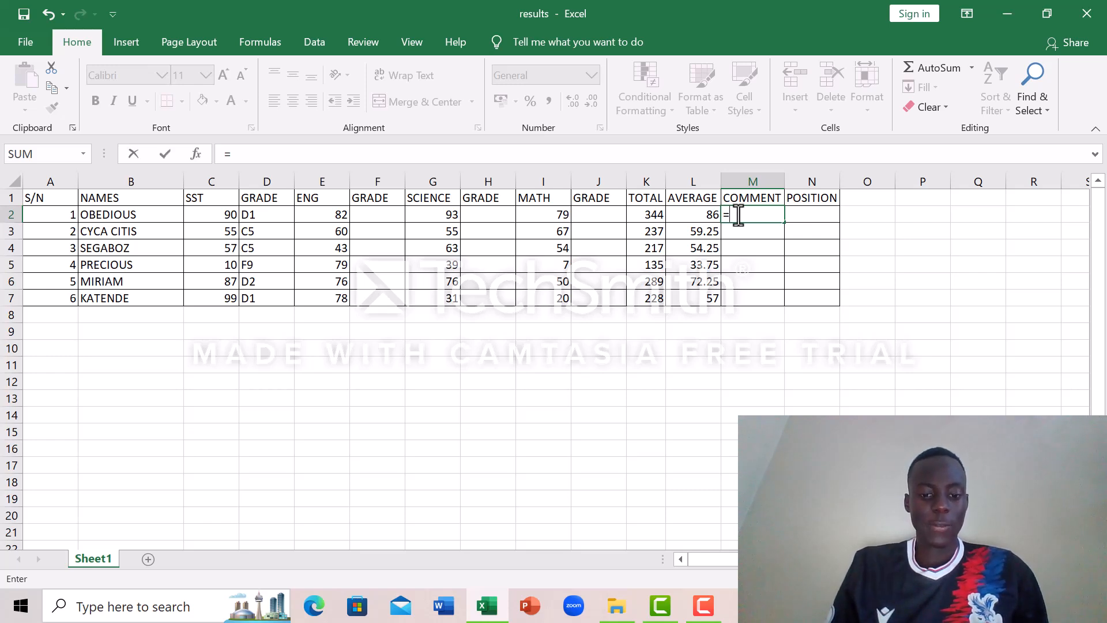
type("IF")
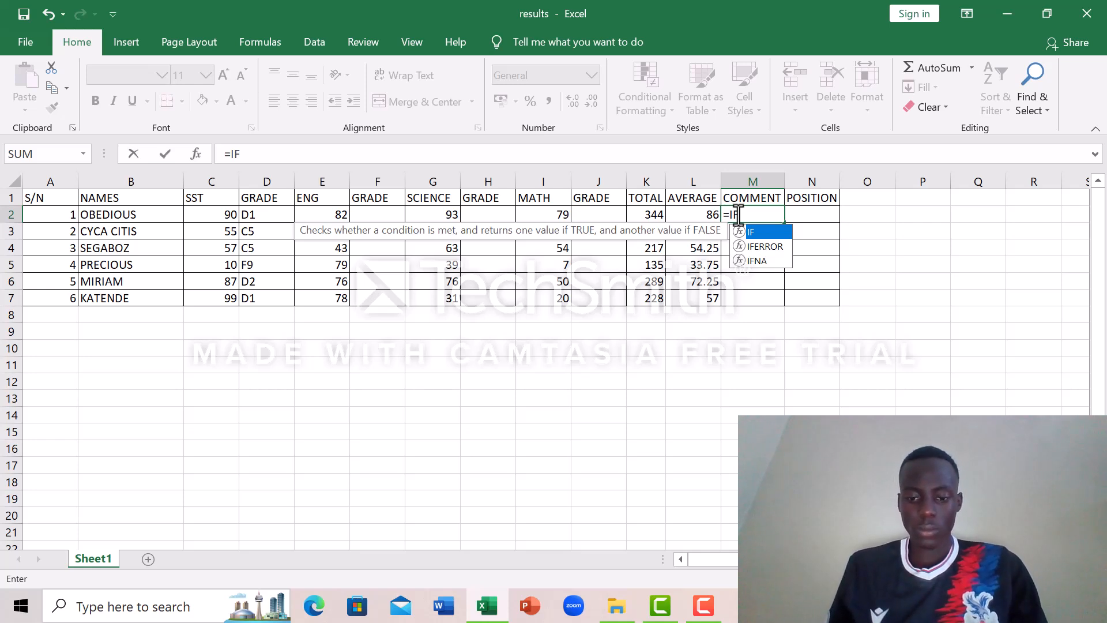
type("(")
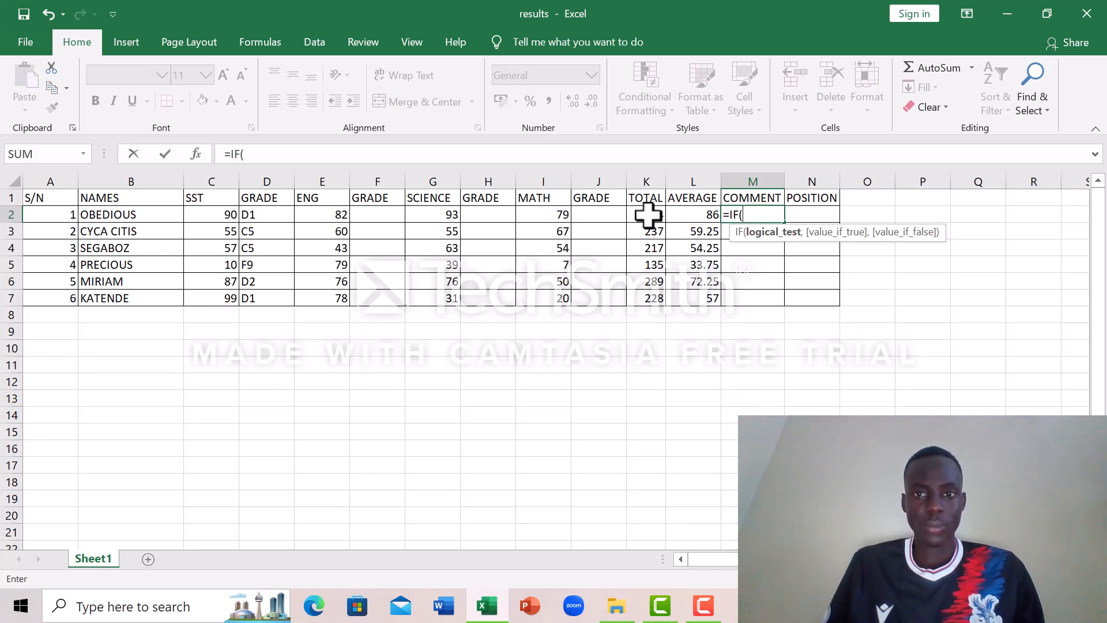
type("K2")
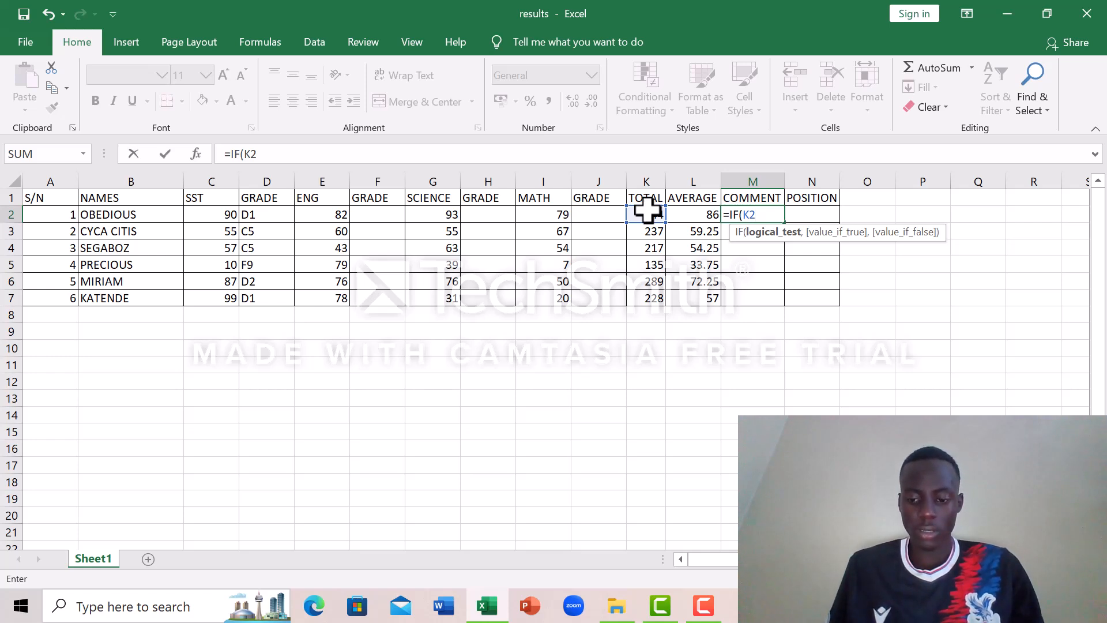
type(">")
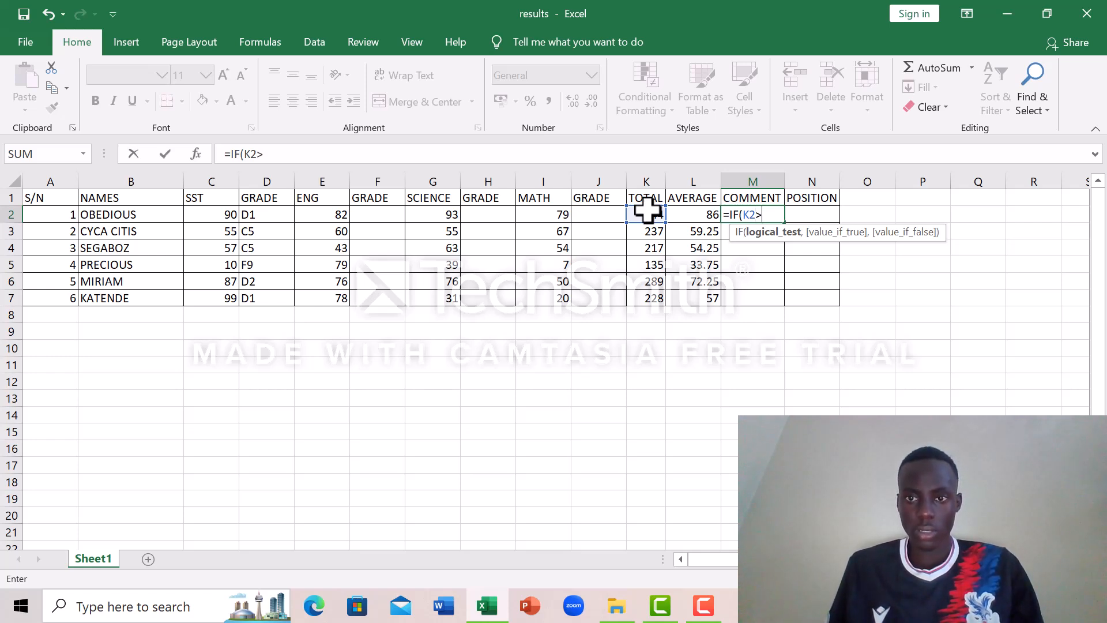
type("=")
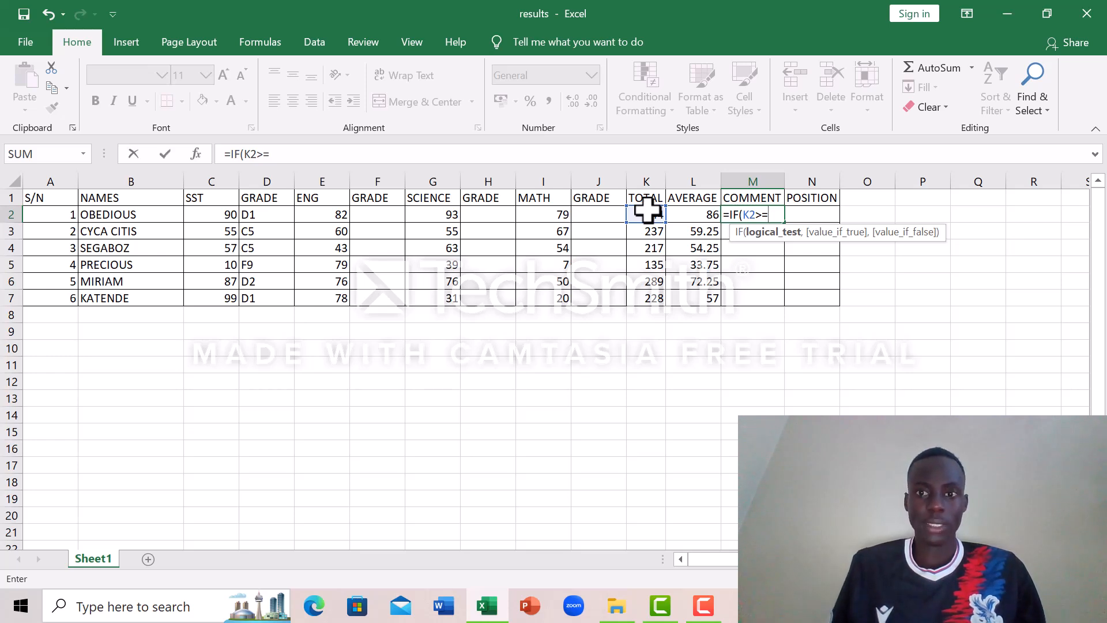
type("200")
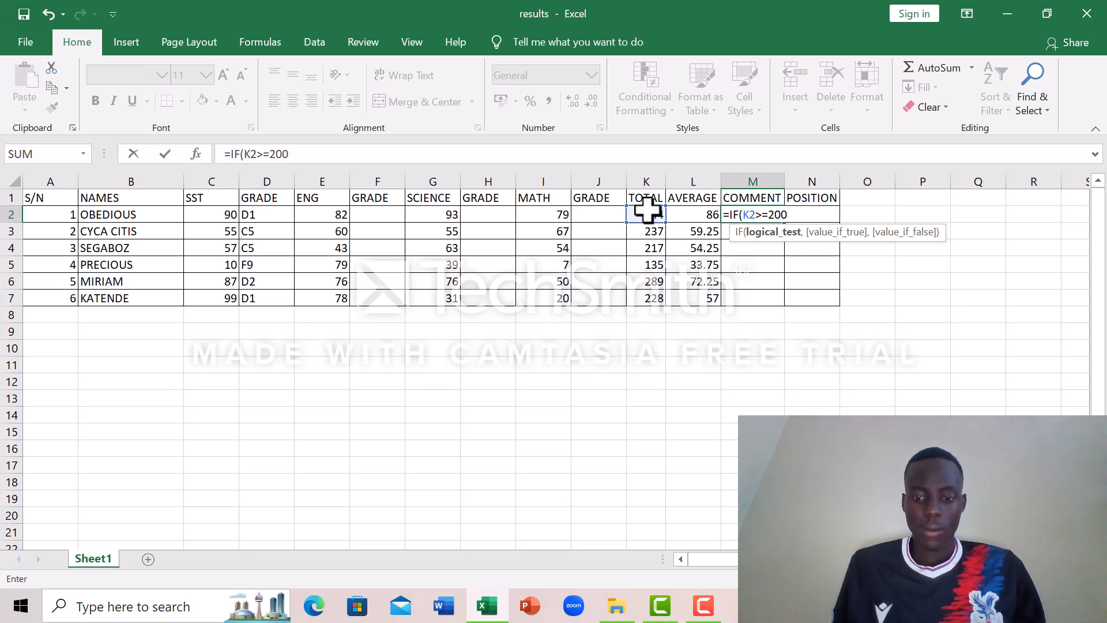
type(",")
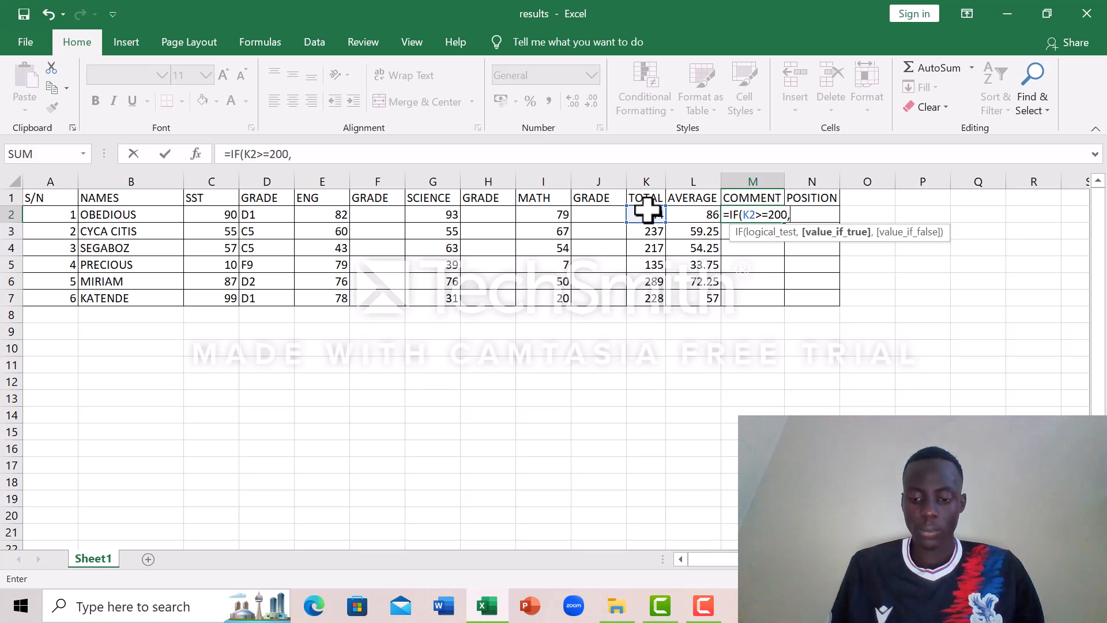
type("\"")
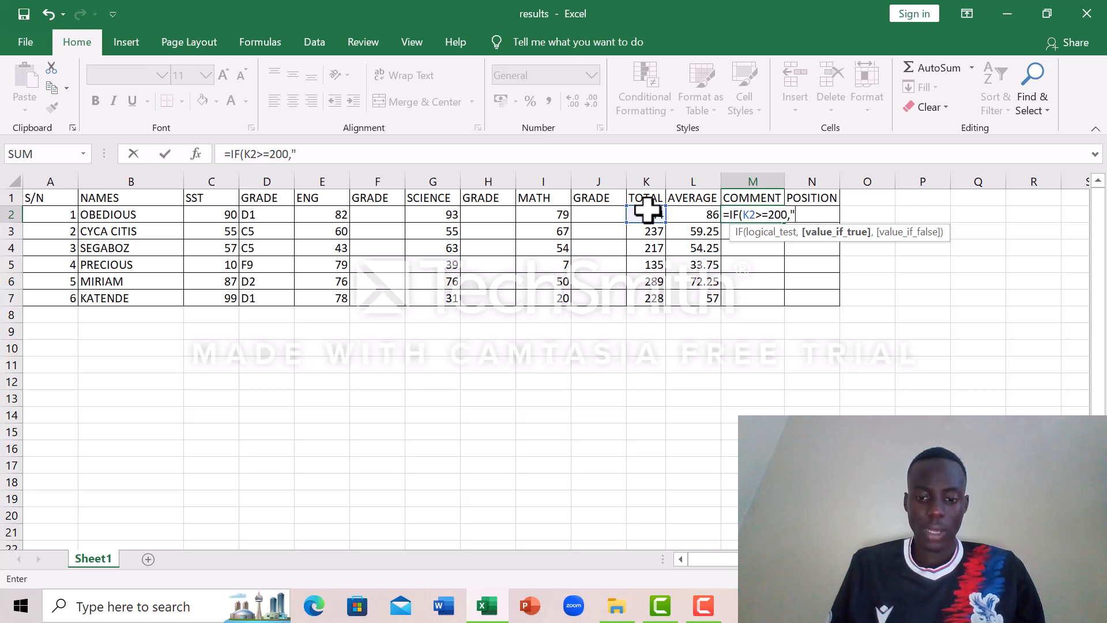
Step: Add "PROMOTED TO P7" as the value-if-true argument of the M2 formula
type("PR")
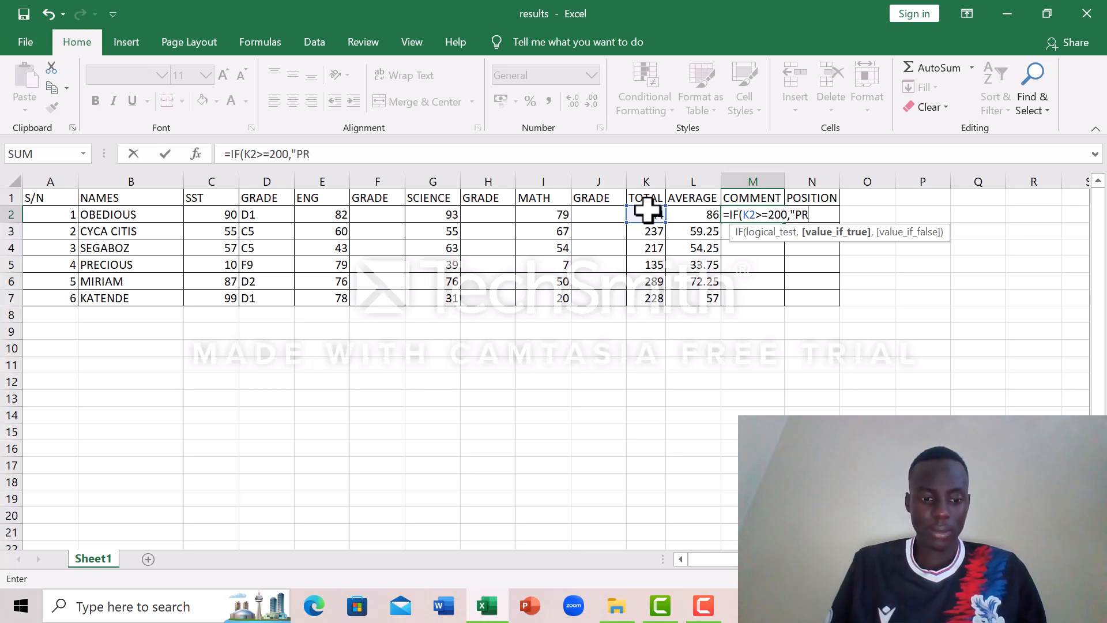
type("O")
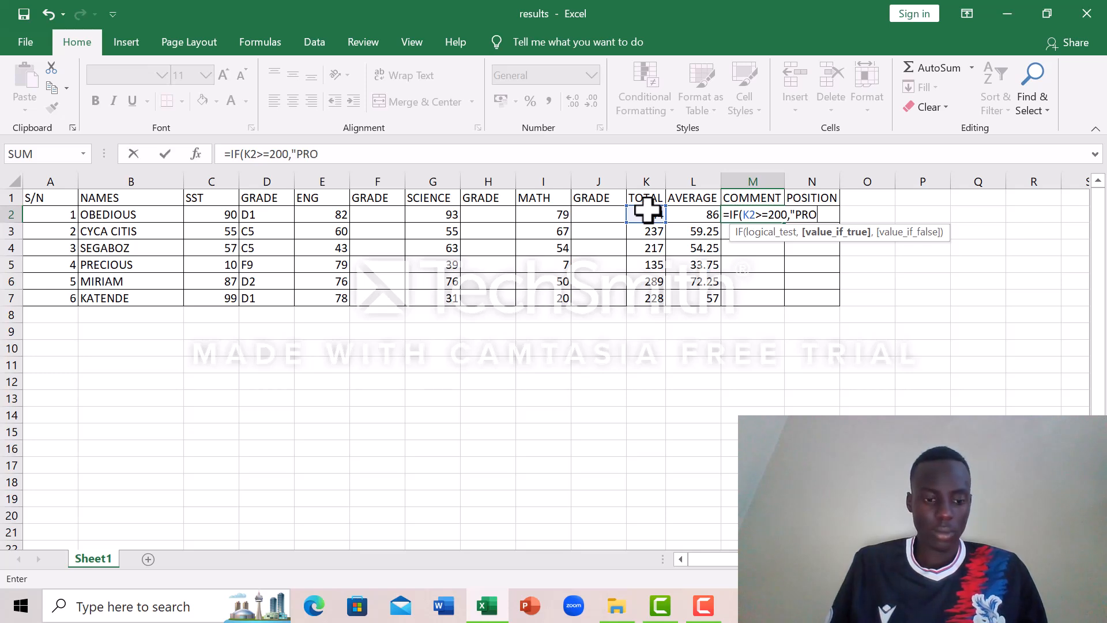
type("MOTE")
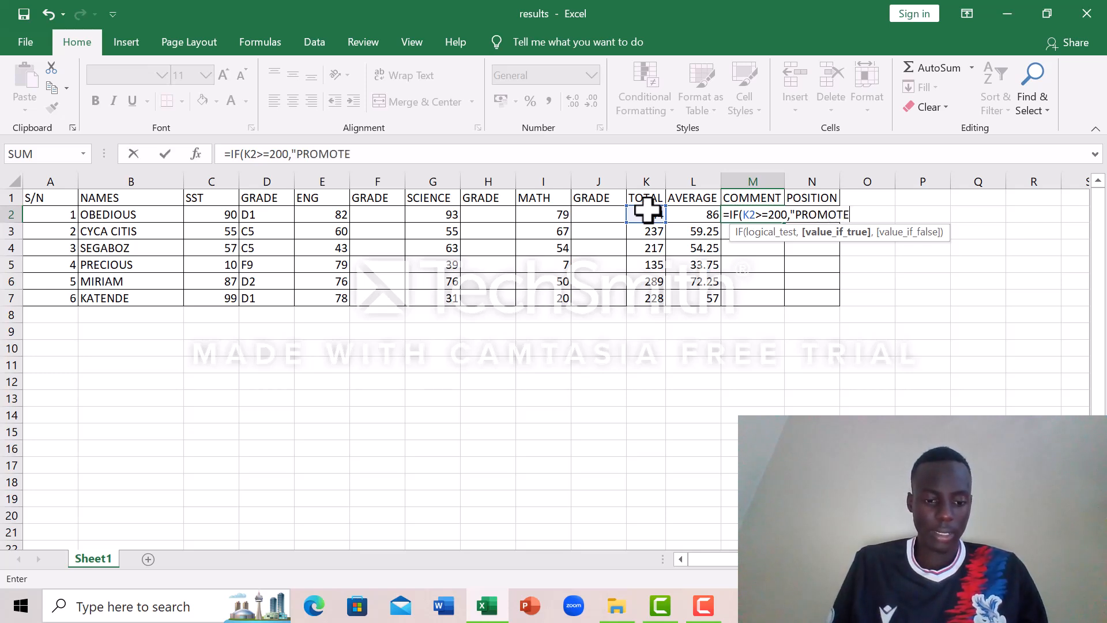
type("D TO ")
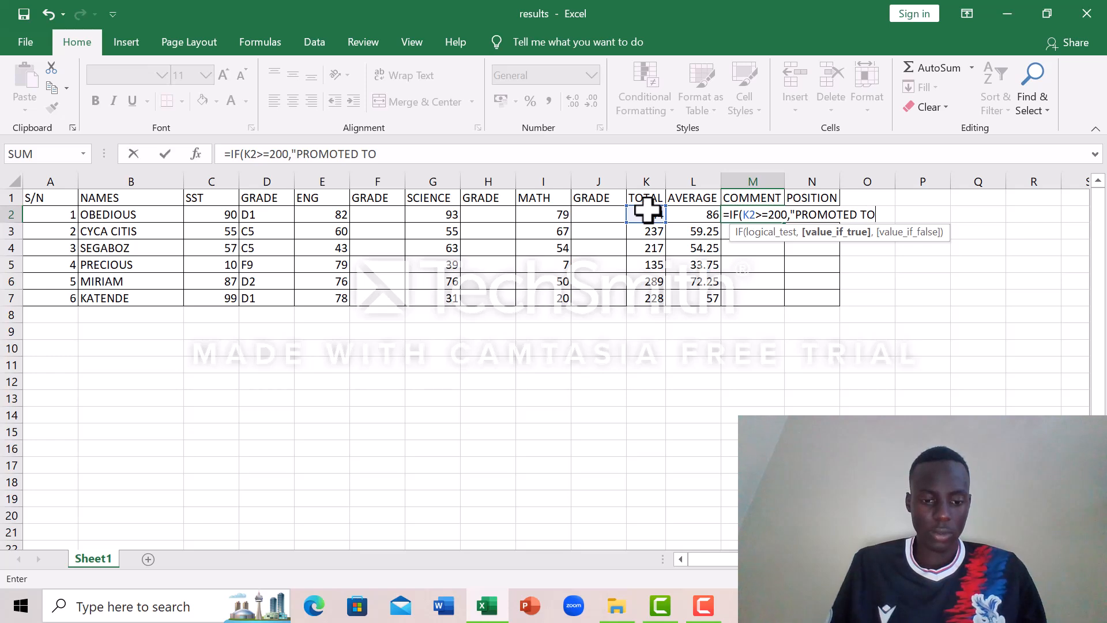
type("P")
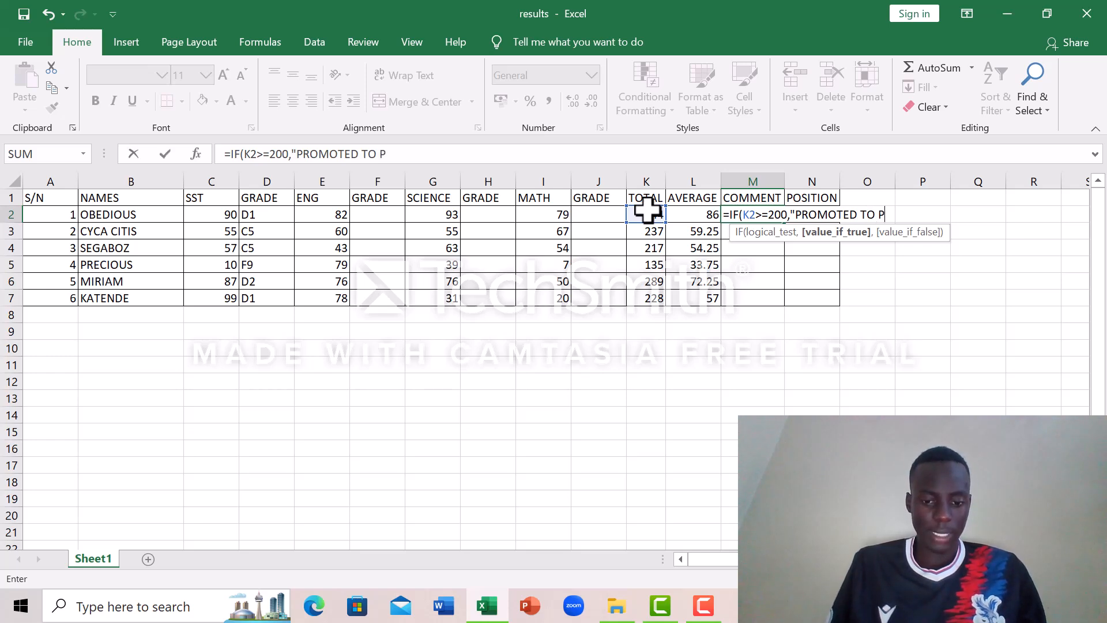
type("7")
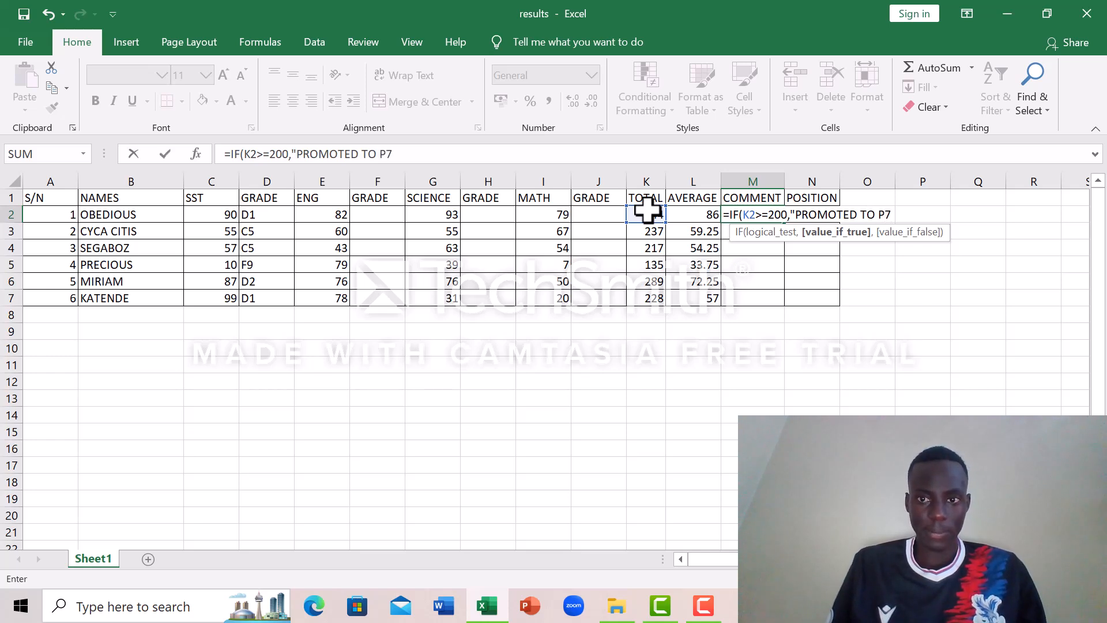
type("\"")
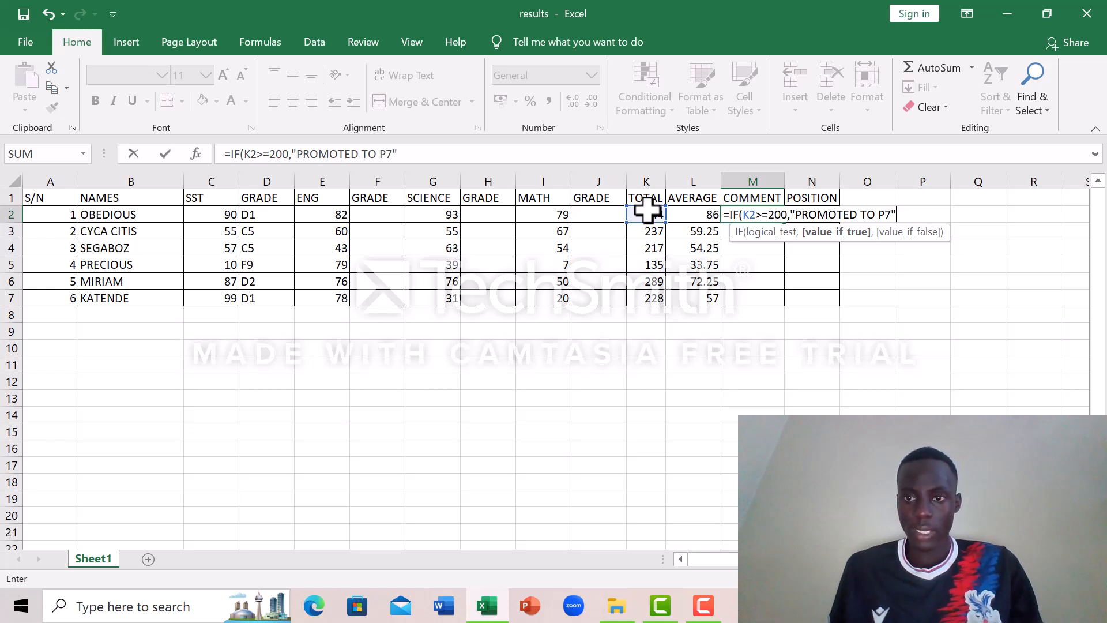
type(",")
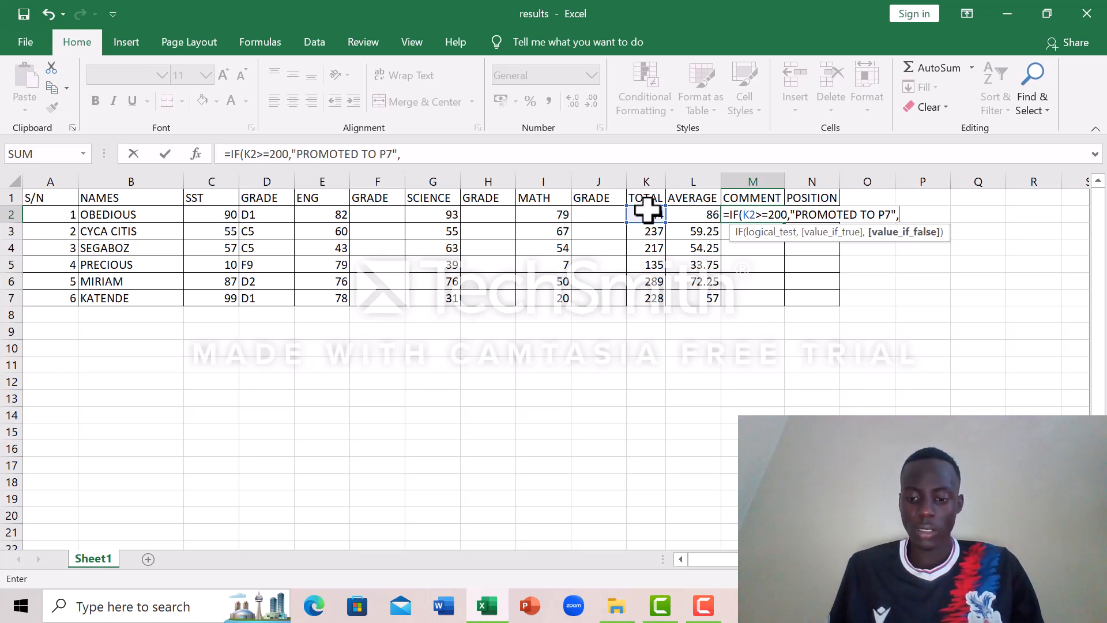
Step: Add "REPEAT P6" as the value-if-false argument, then close and enter the M2 IF formula
type("\"")
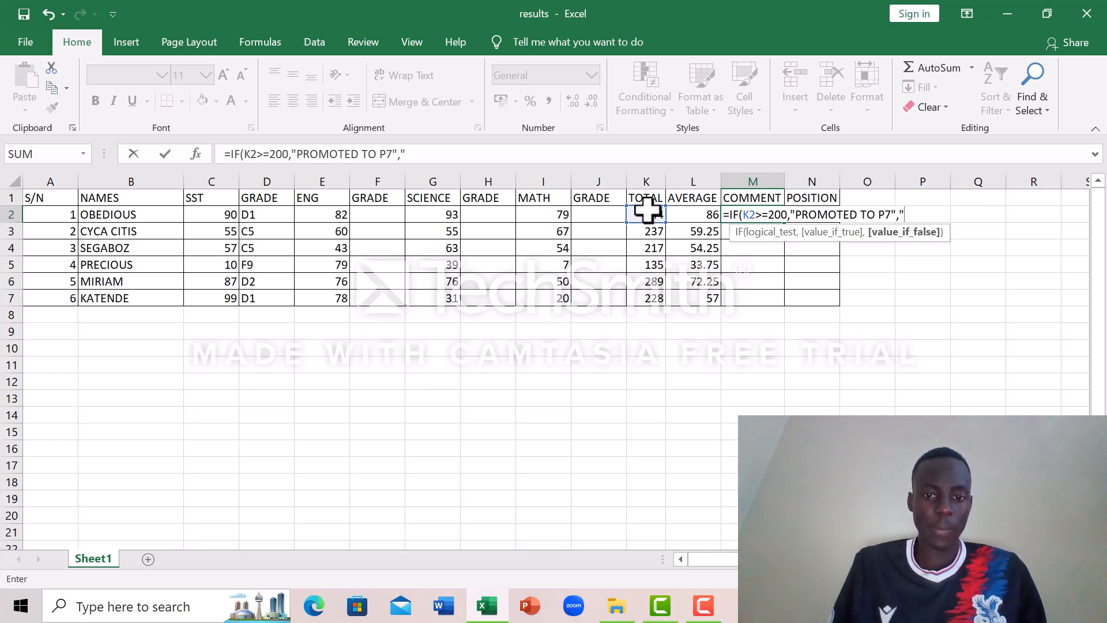
type("REA")
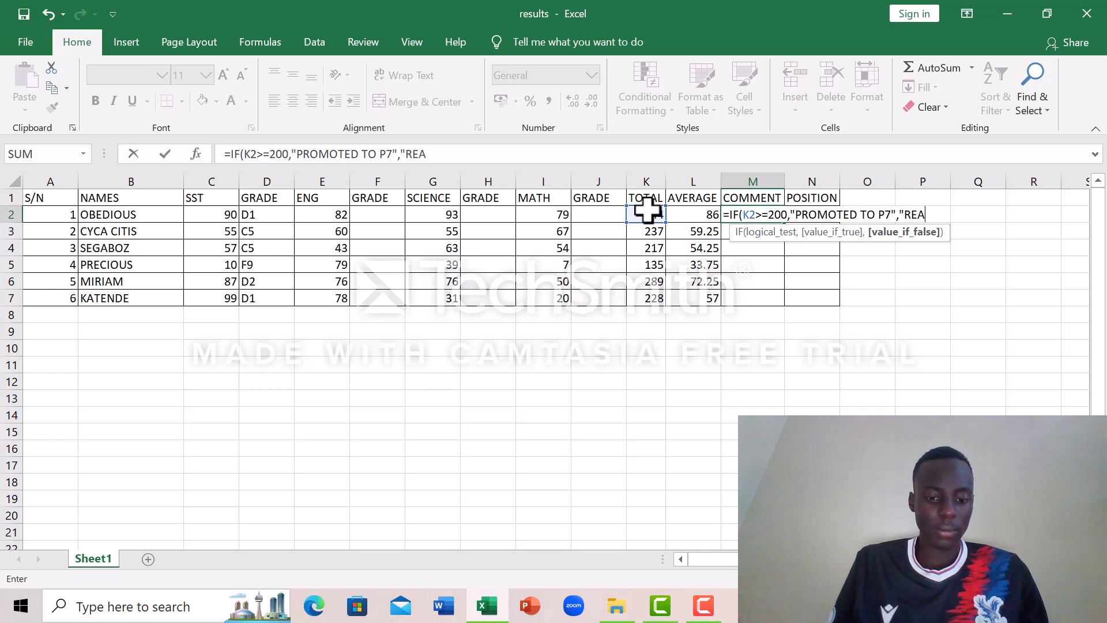
type("PE")
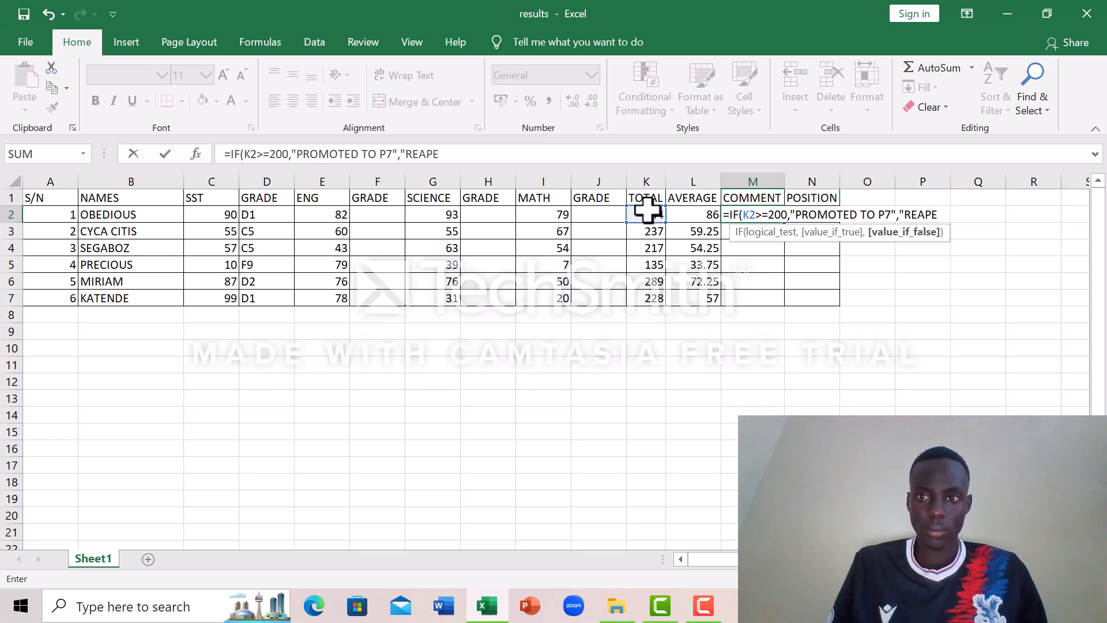
key("BackSpace")
key("BackSpace")
key("BackSpace")
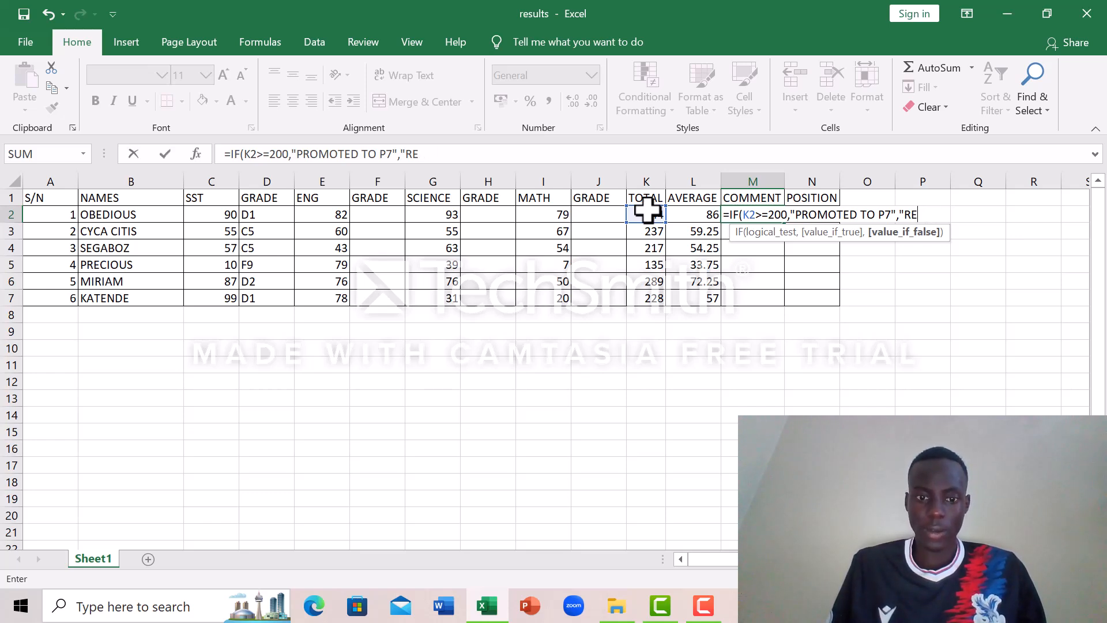
type("PEAT")
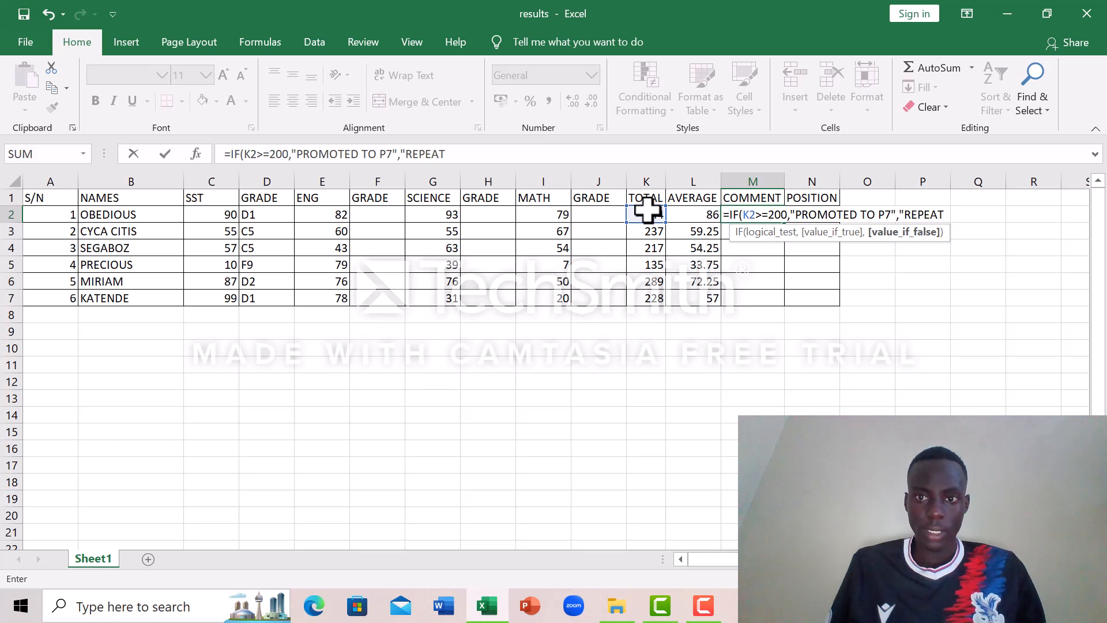
type("P")
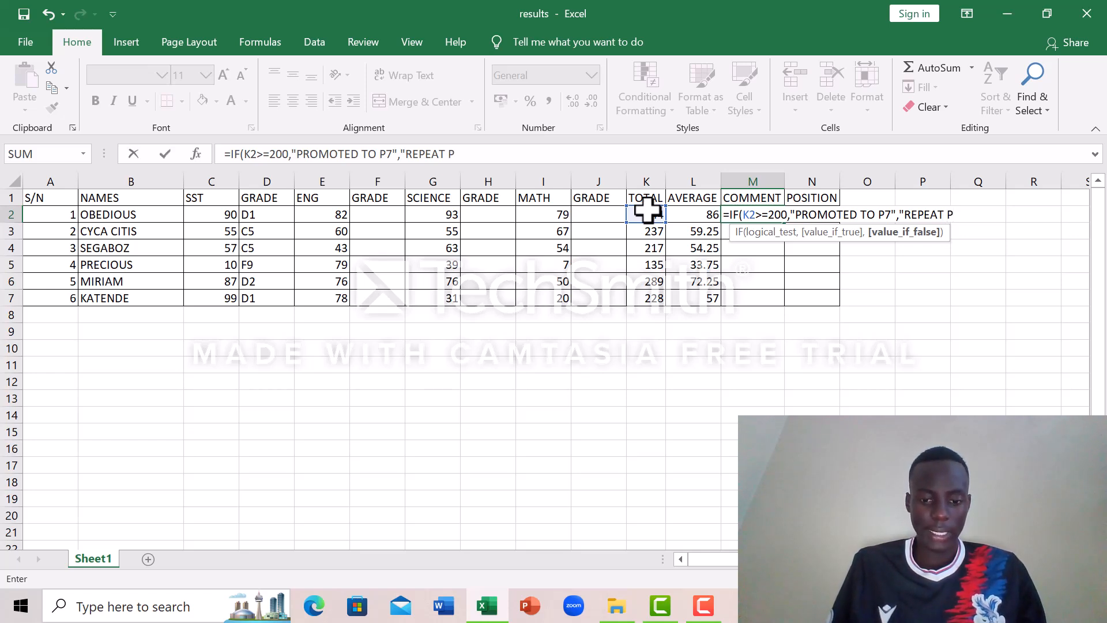
type("6")
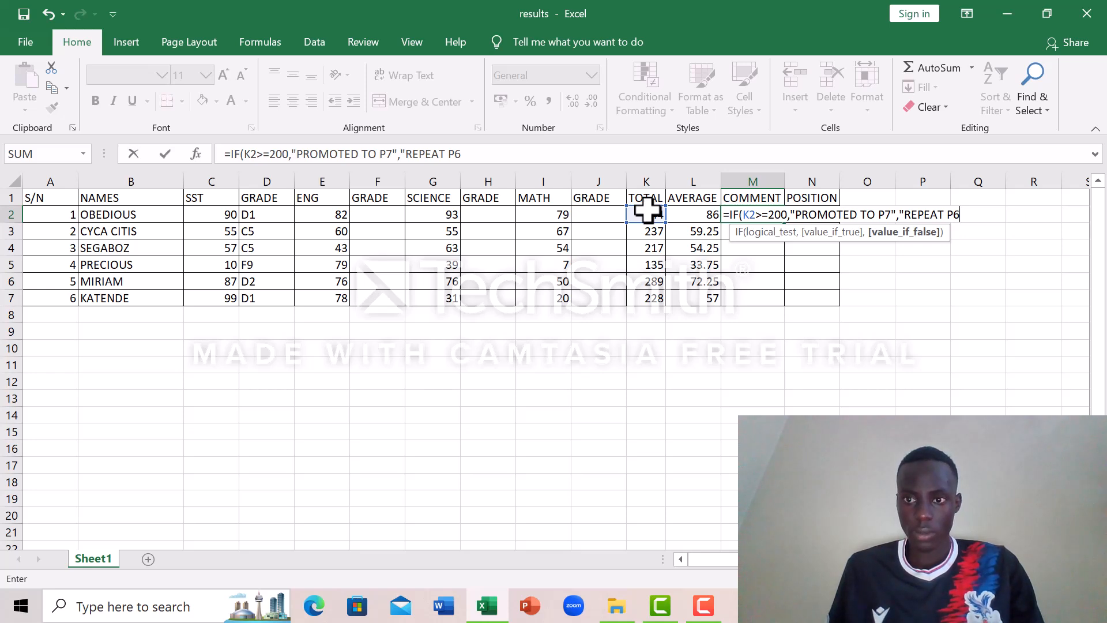
type("\"")
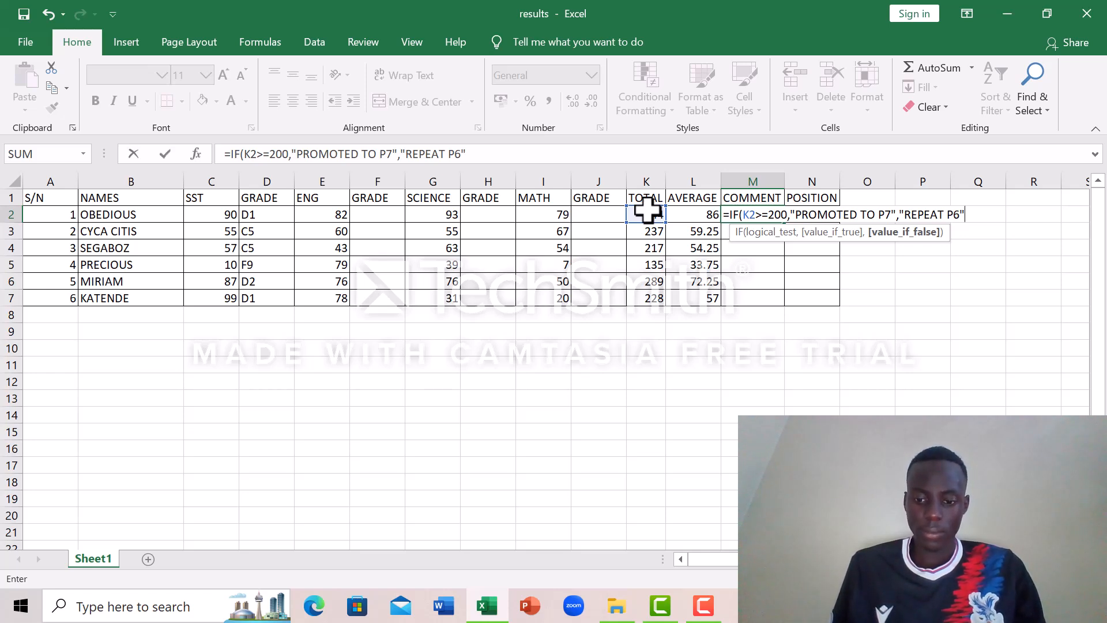
type(")")
key("Return")
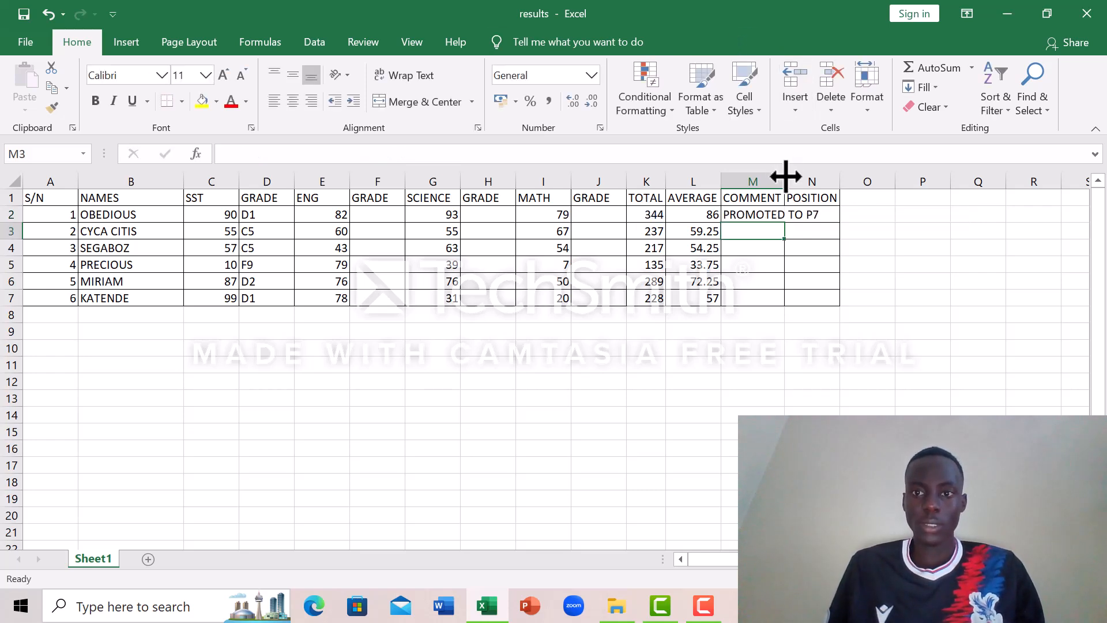
Step: Widen the COMMENT column to fit its text and fill the M2 formula down through M7
left_click_drag(786, 175, 841, 185)
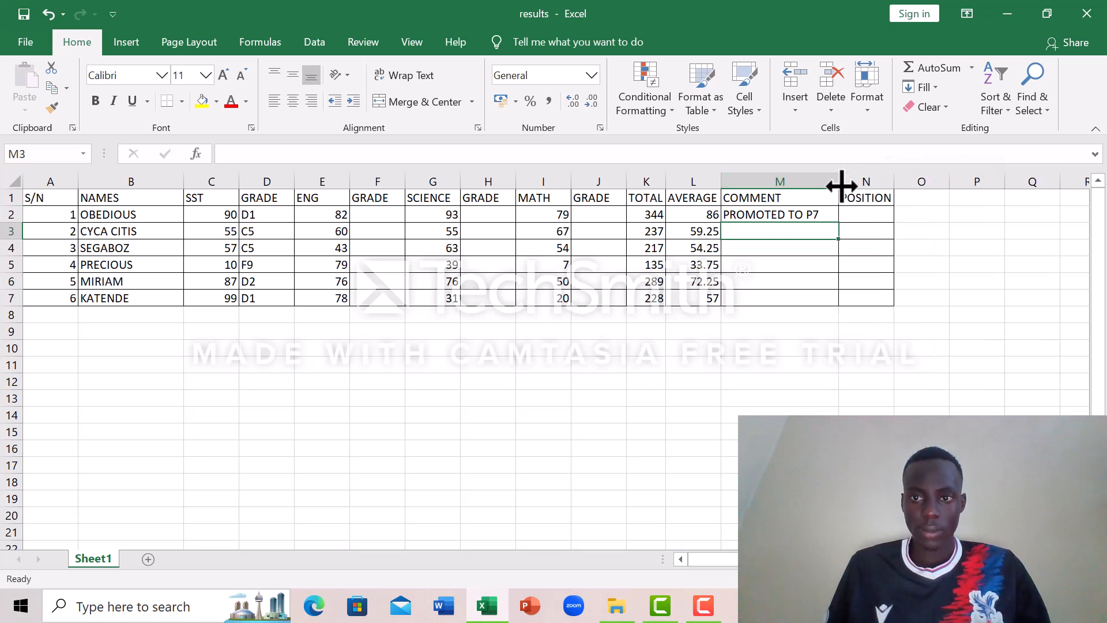
left_click(803, 214)
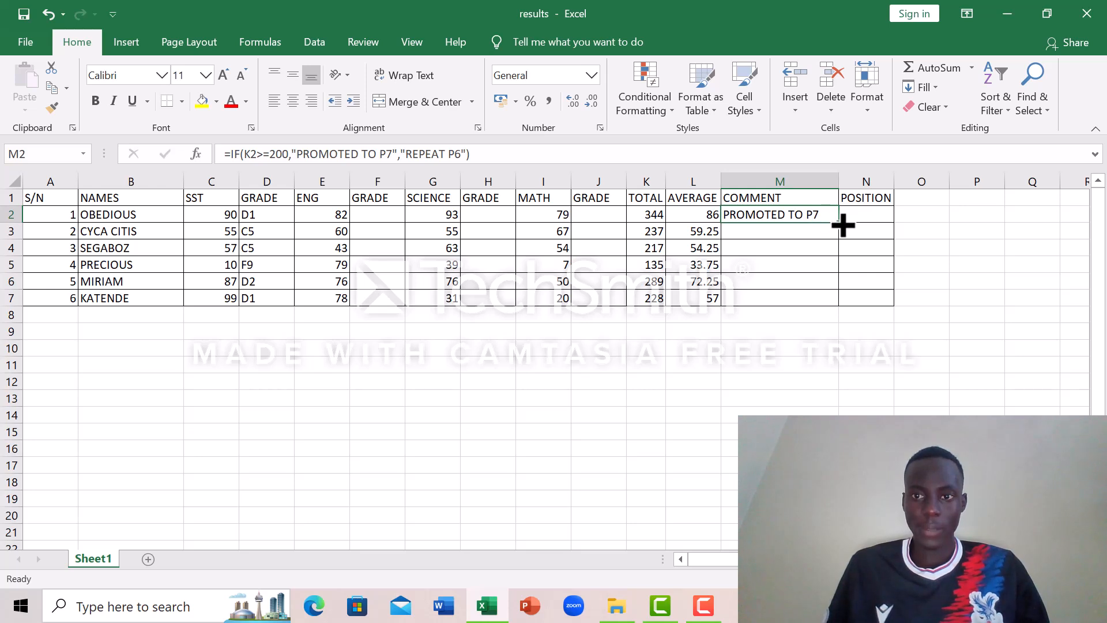
left_click_drag(843, 225, 846, 306)
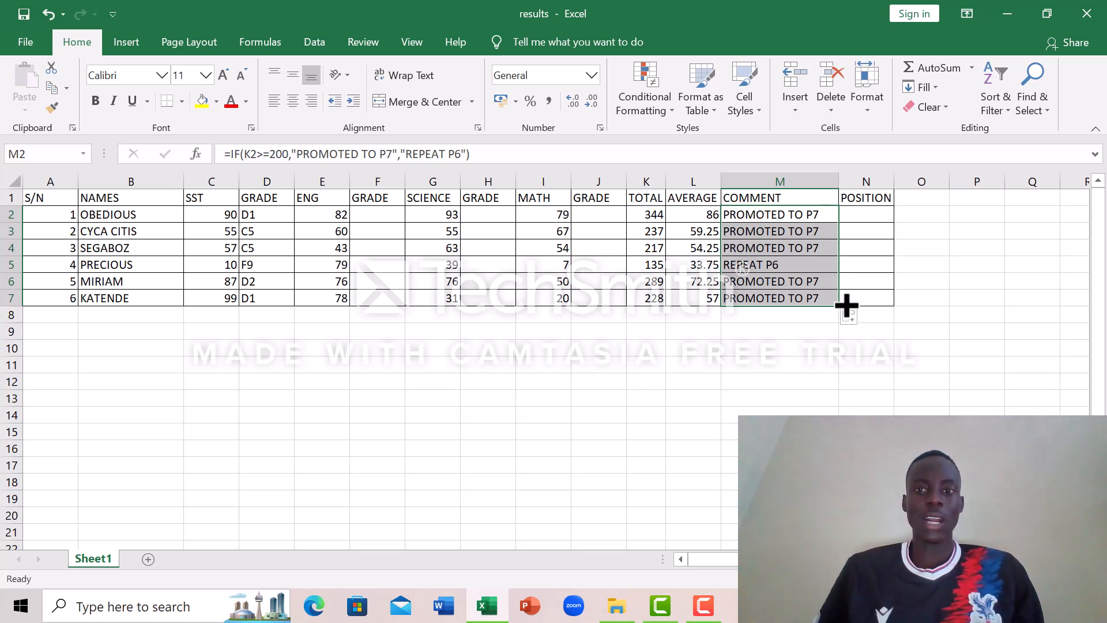
left_click(801, 218)
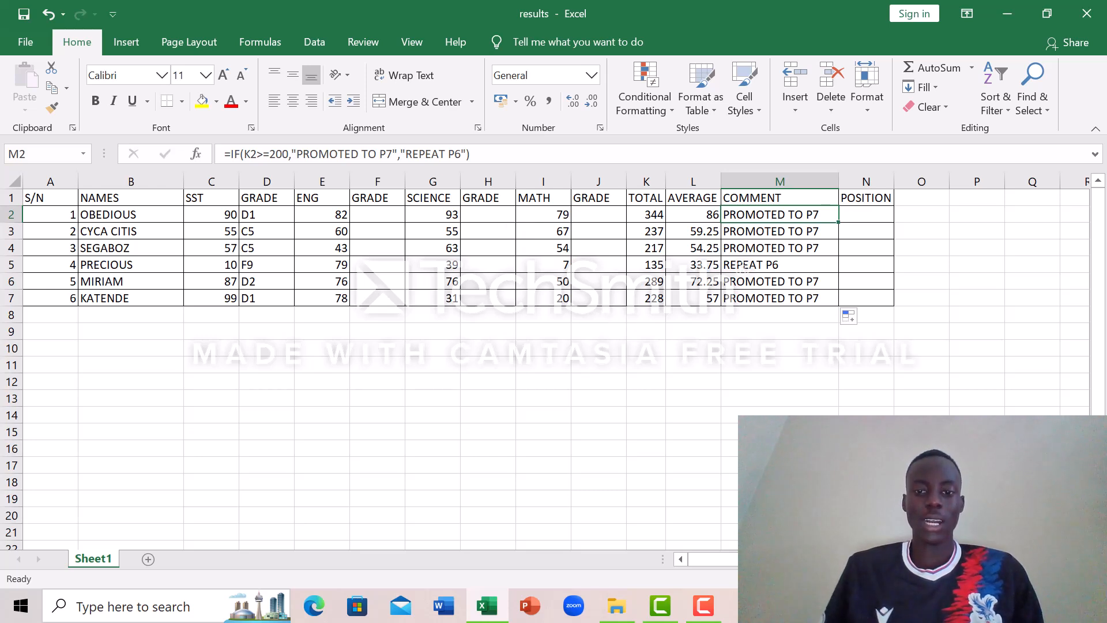
left_click(703, 605)
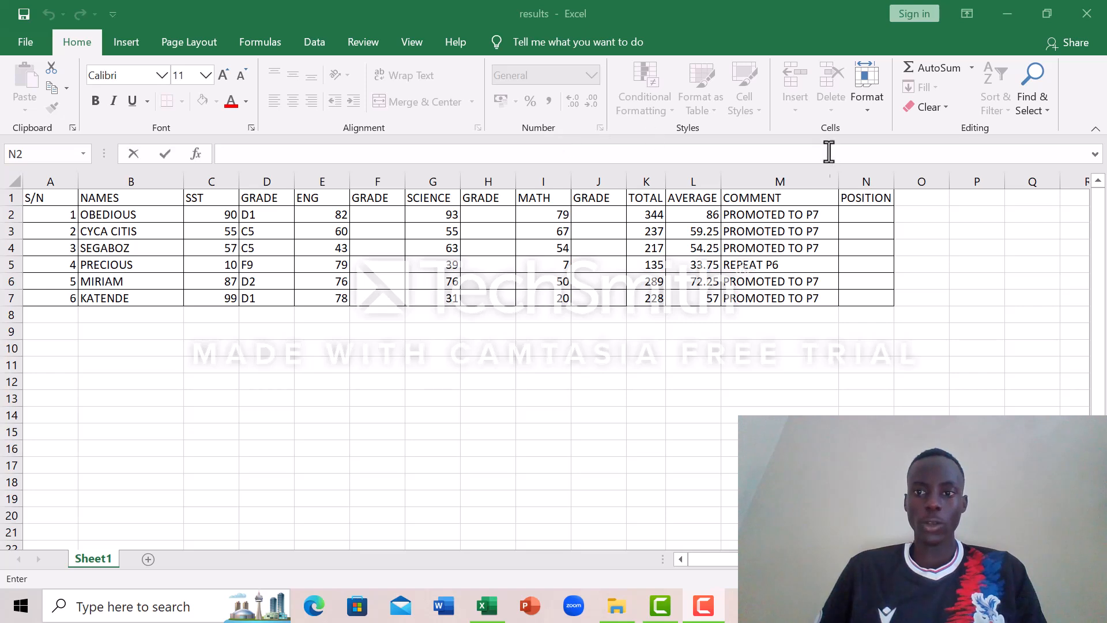
Step: Begin a RANK formula in position cell N2 with K2 as the number argument
left_click(846, 213)
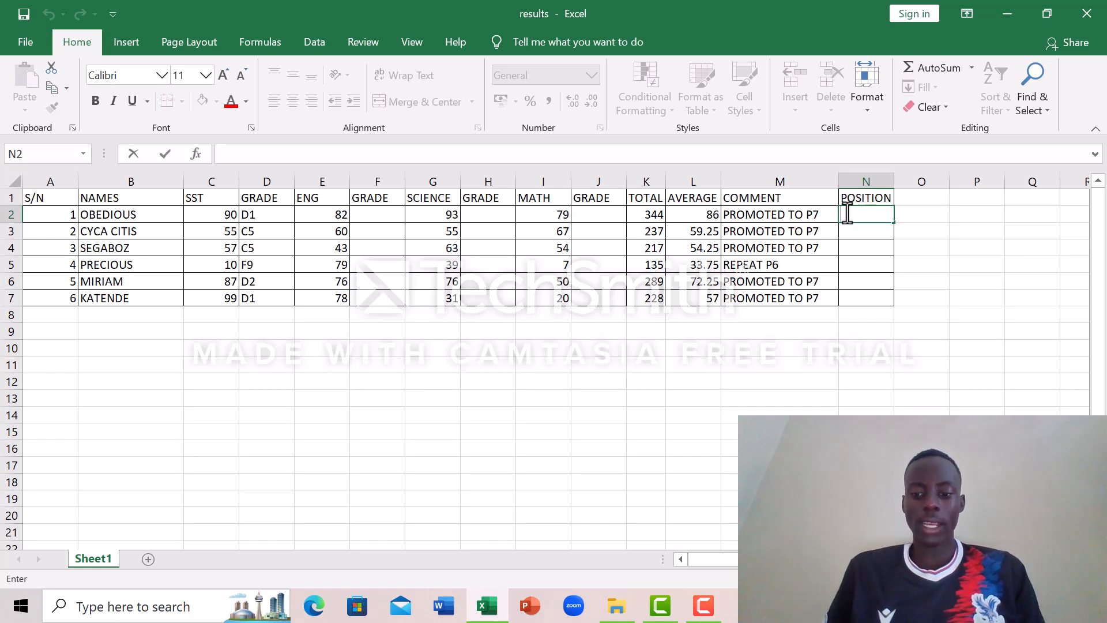
type("=")
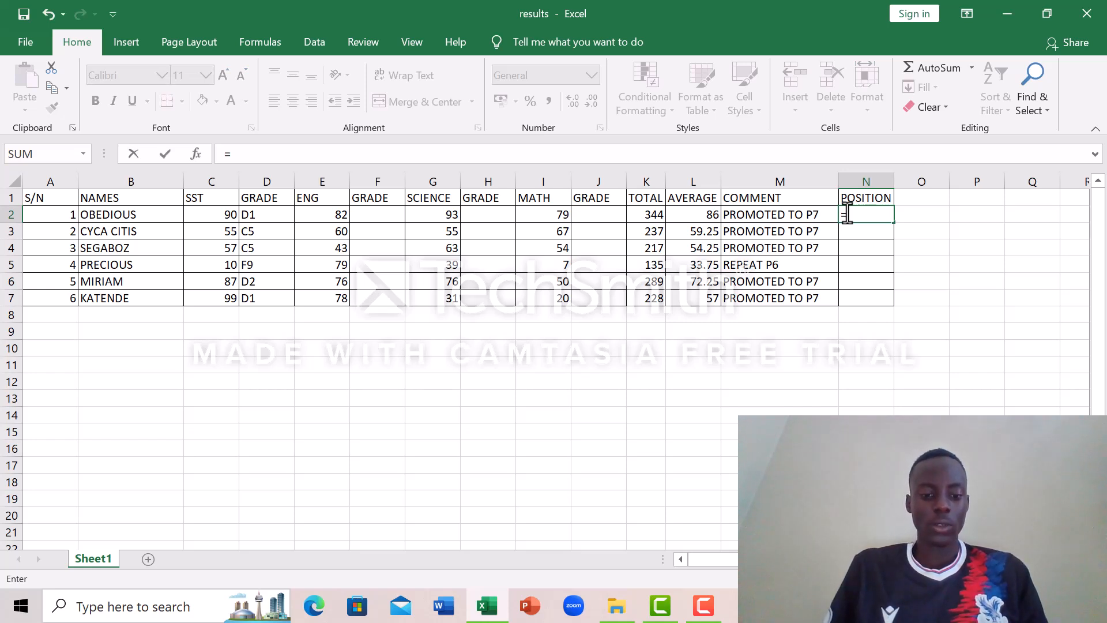
type("RANK")
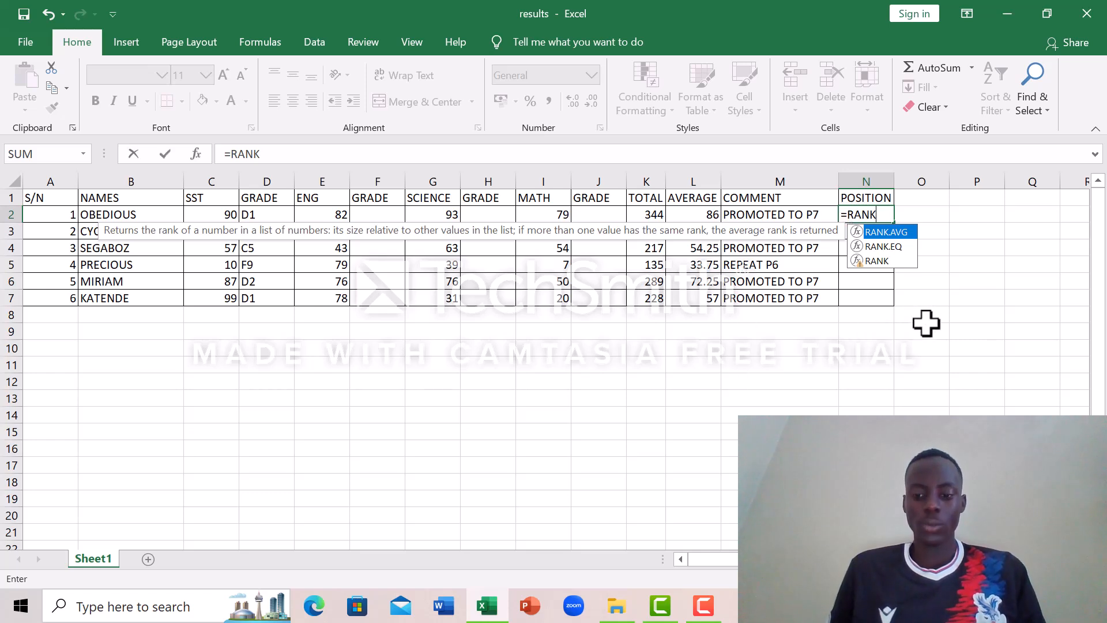
type("(")
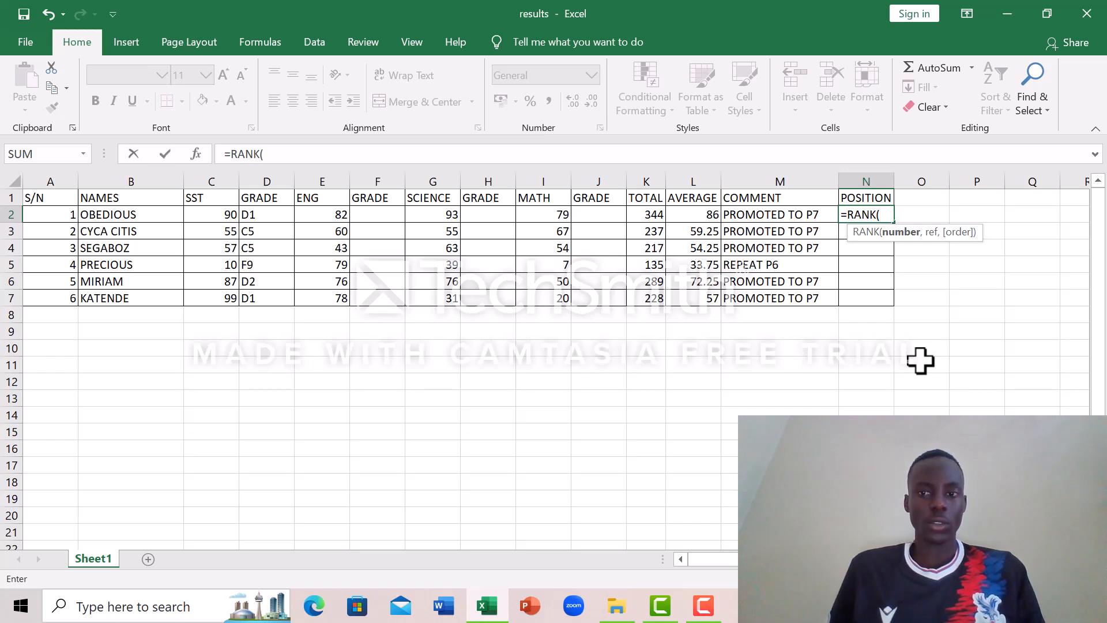
left_click(882, 218)
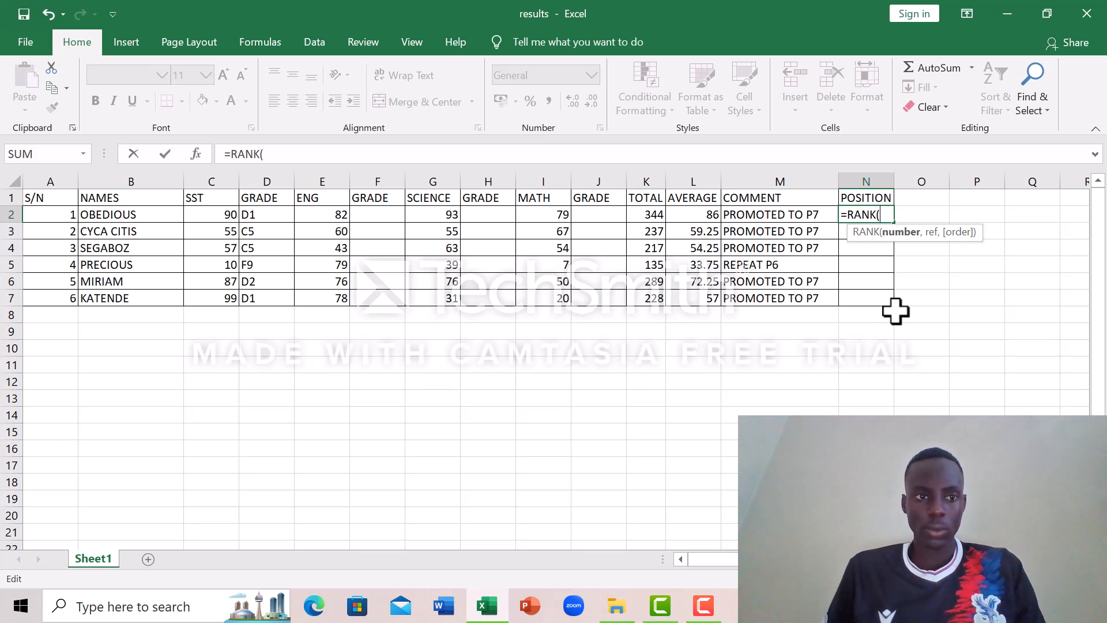
type("K")
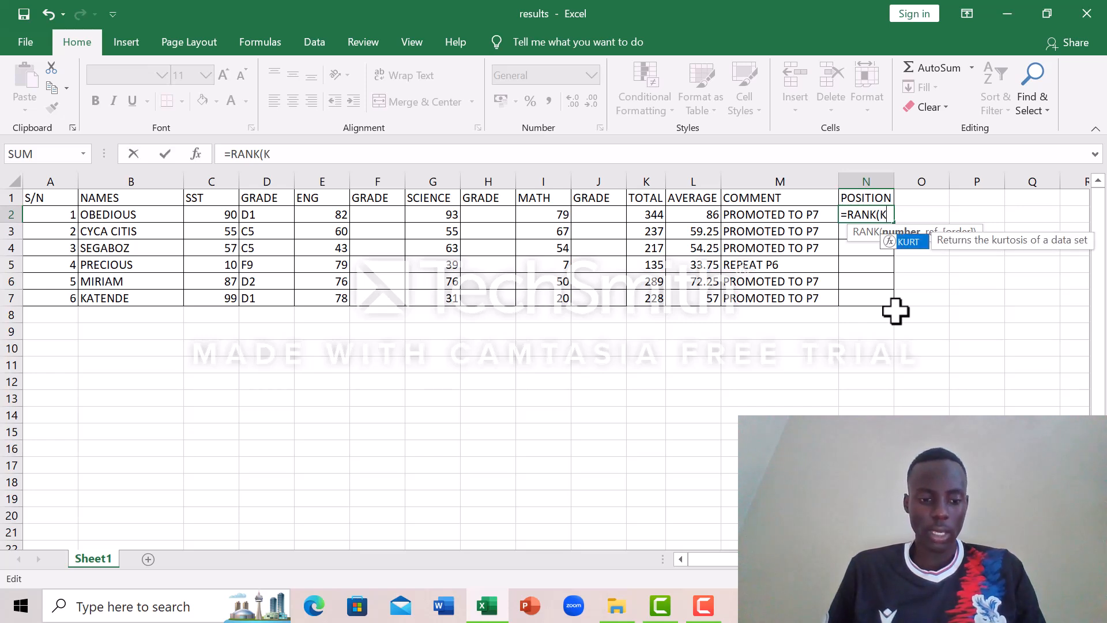
type("2")
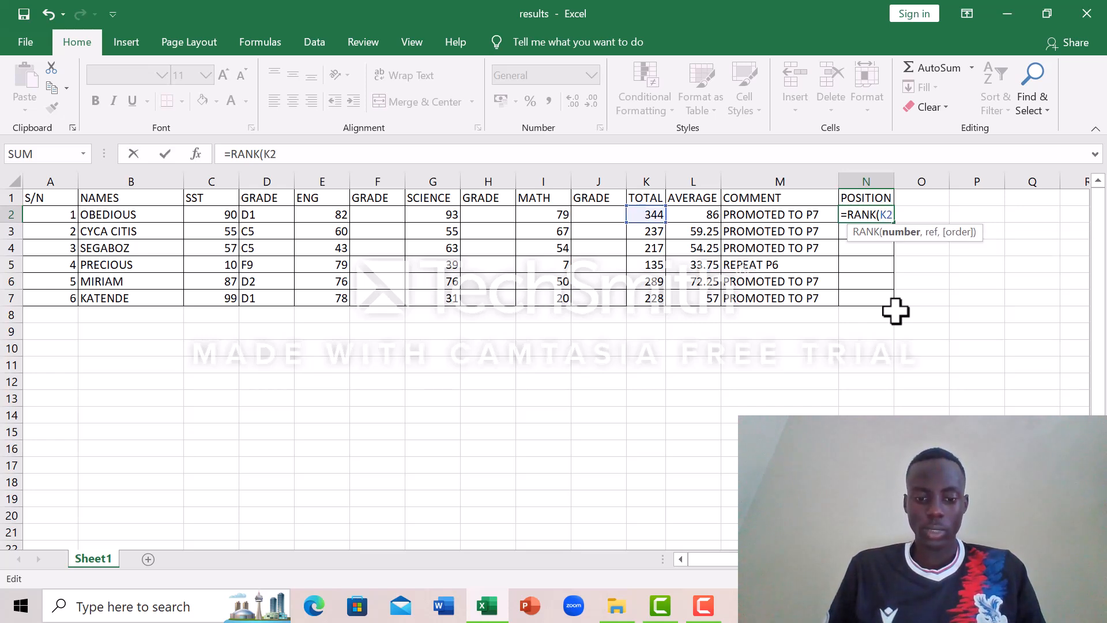
type(",")
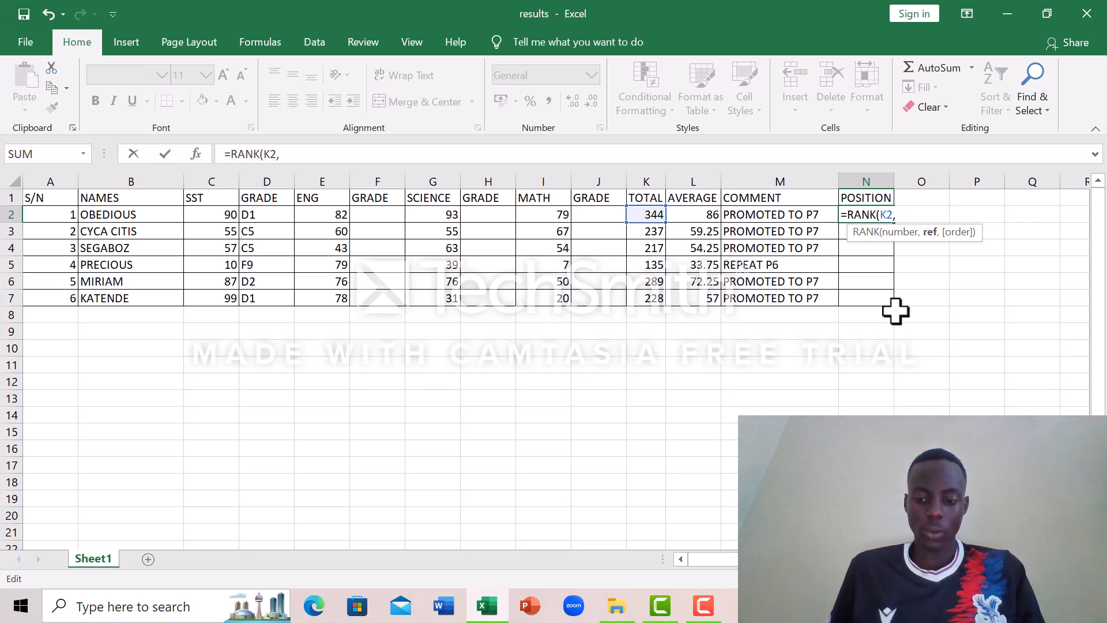
Step: Add the absolute range $K$2:$K$7 as the reference argument, then close and enter the N2 RANK formula
type("$")
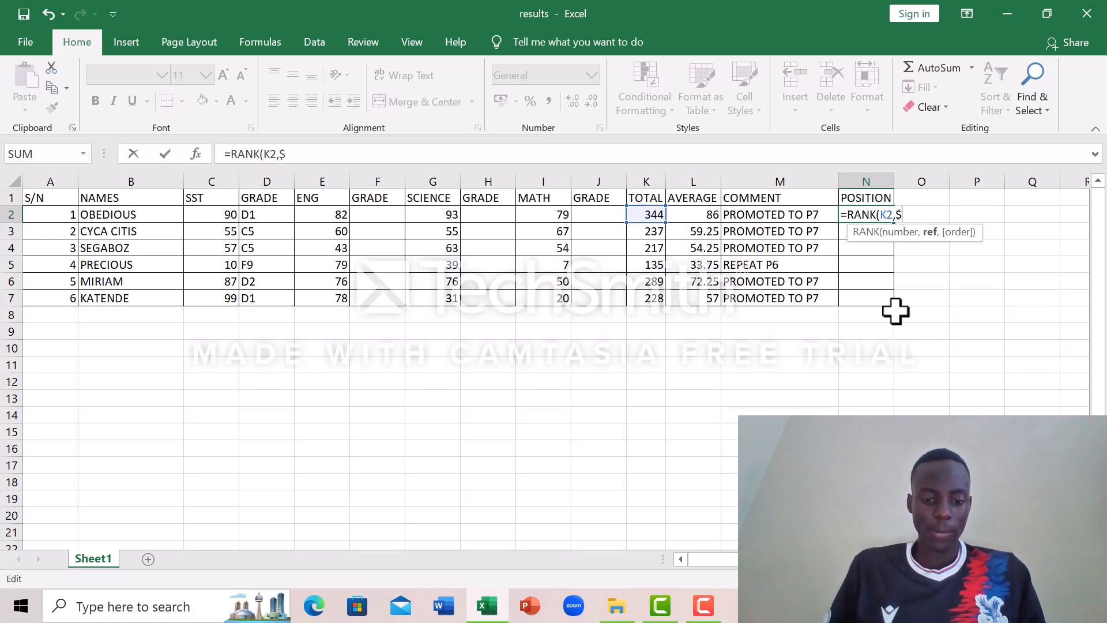
type("K")
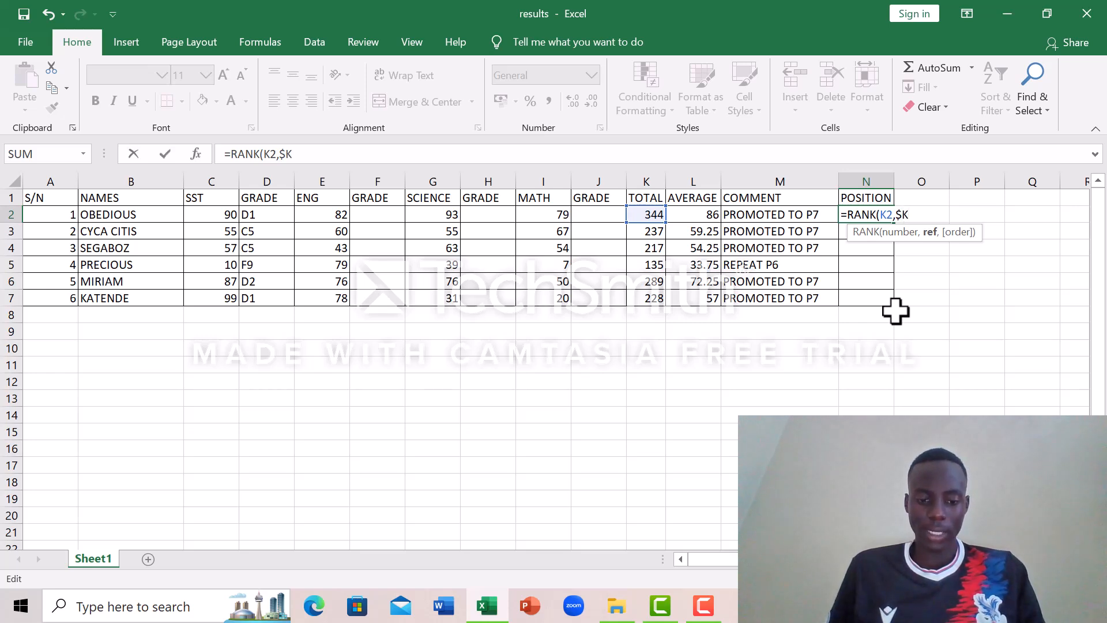
type("$")
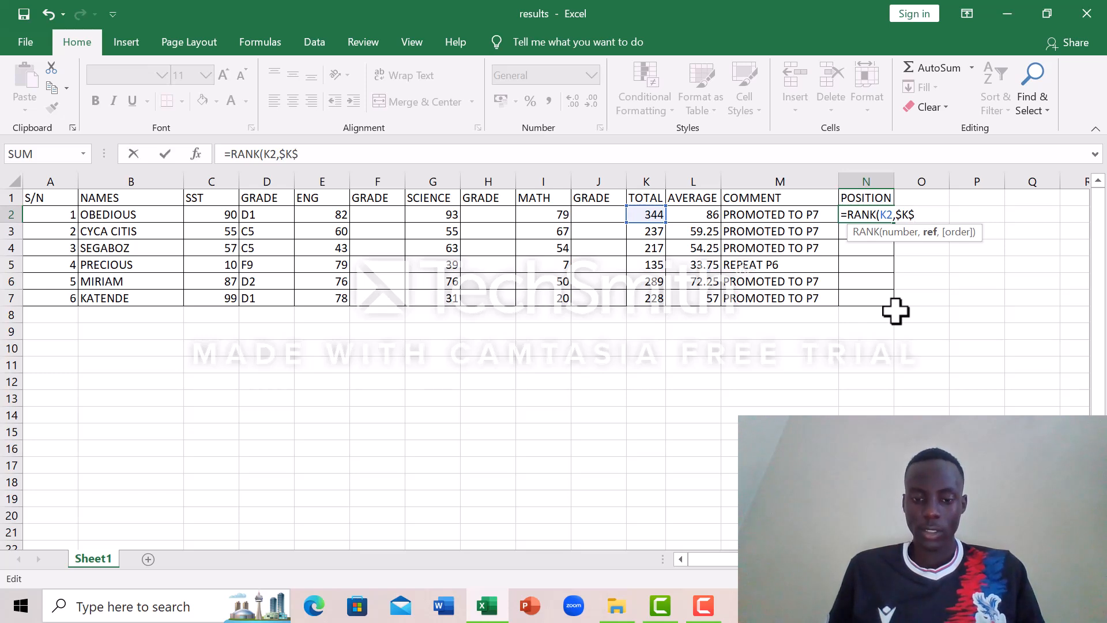
type("2")
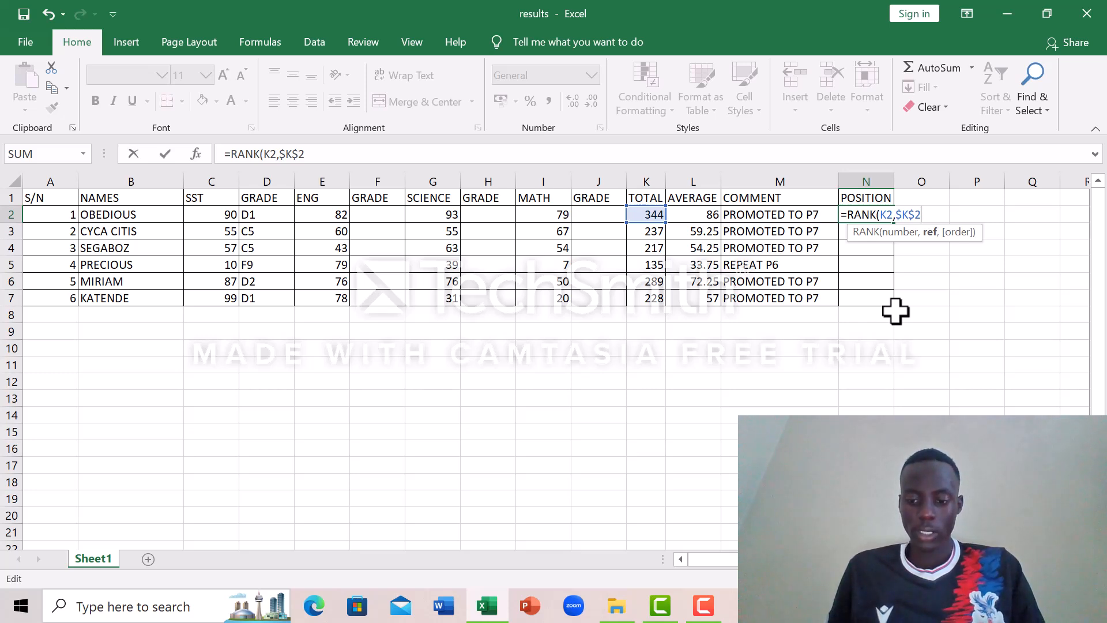
type(":")
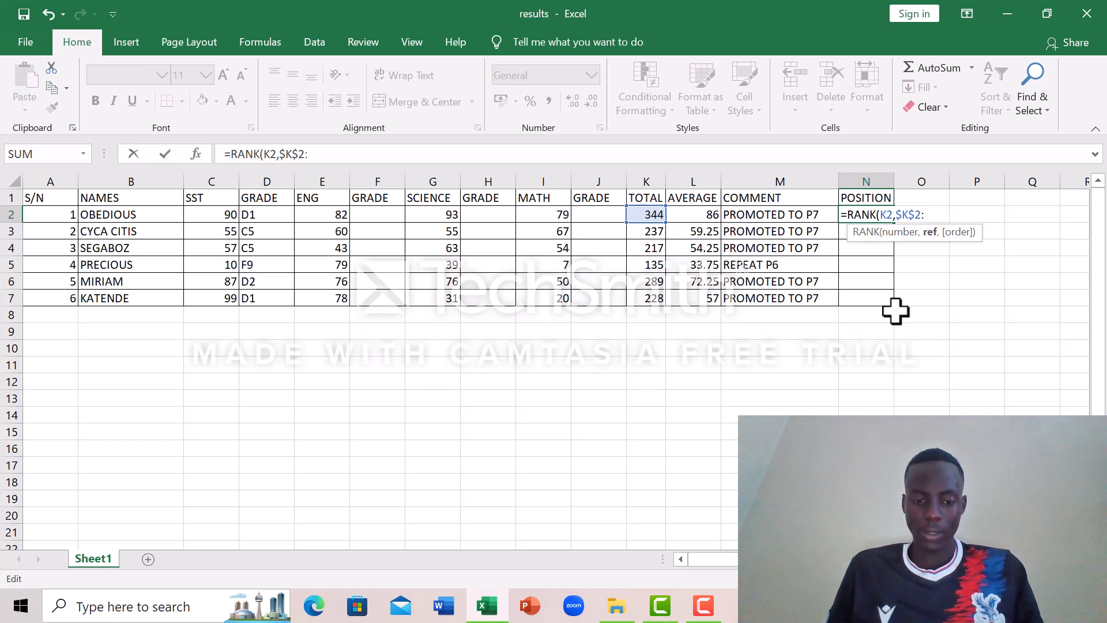
type("$")
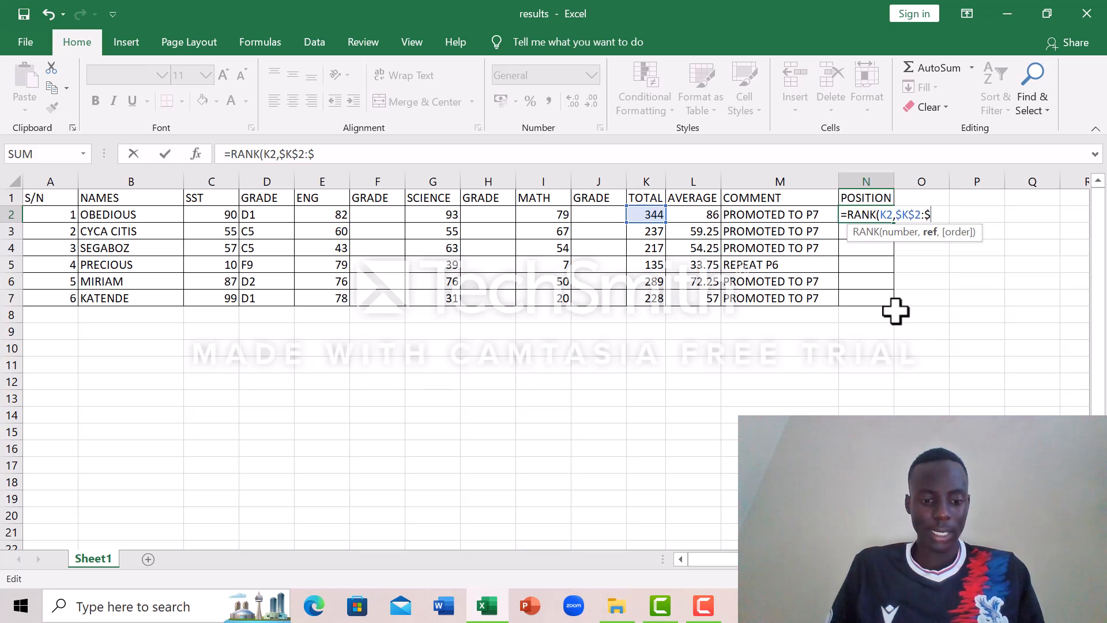
type("K")
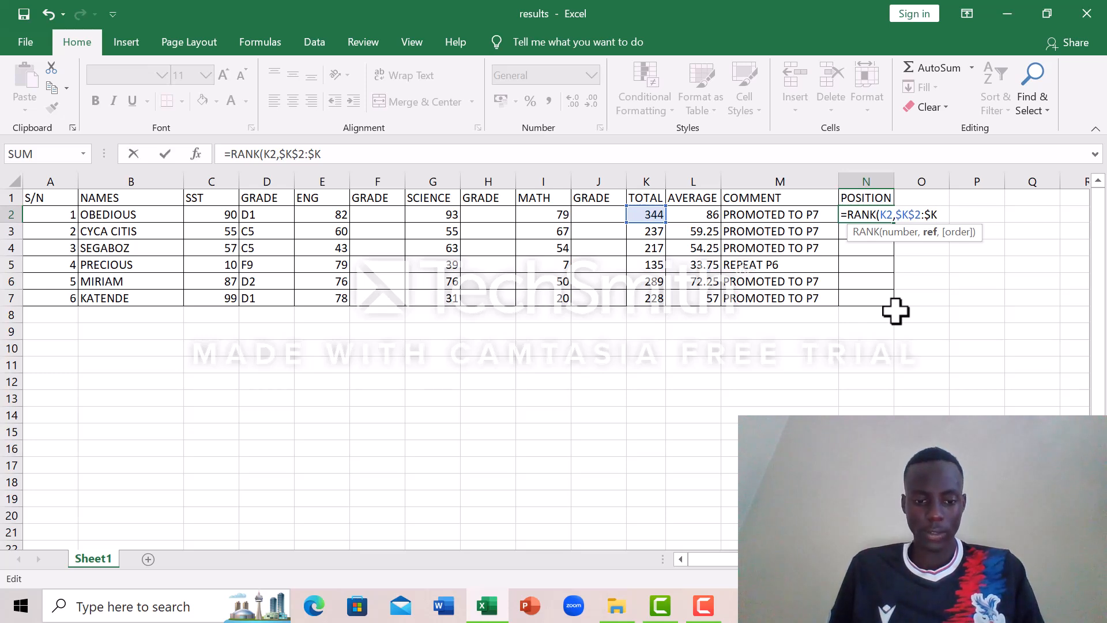
type("4")
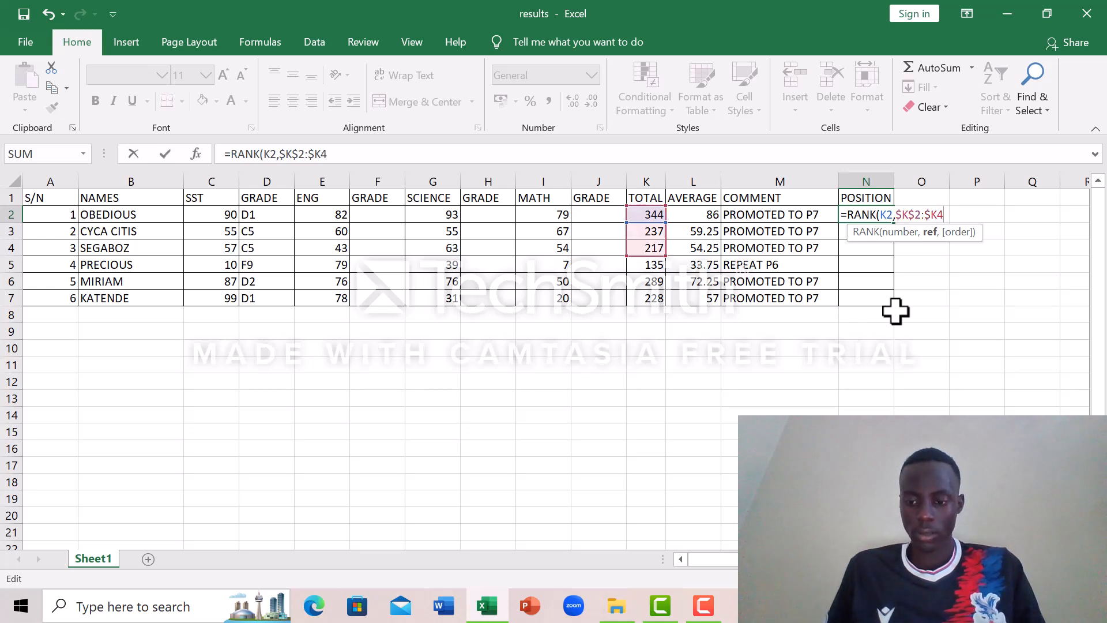
key("BackSpace")
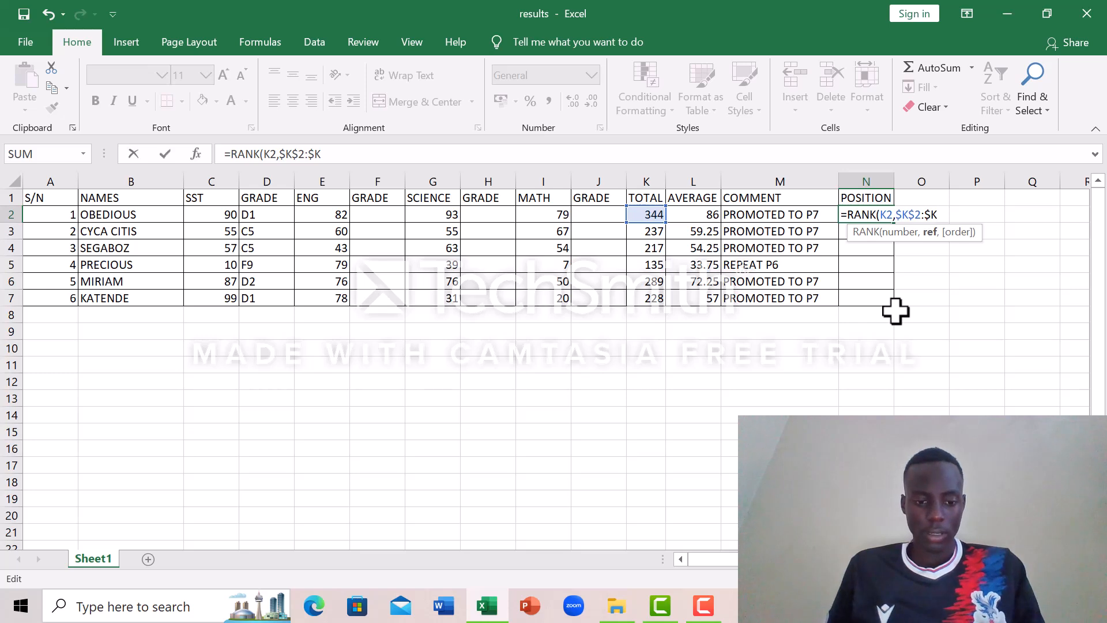
type("$")
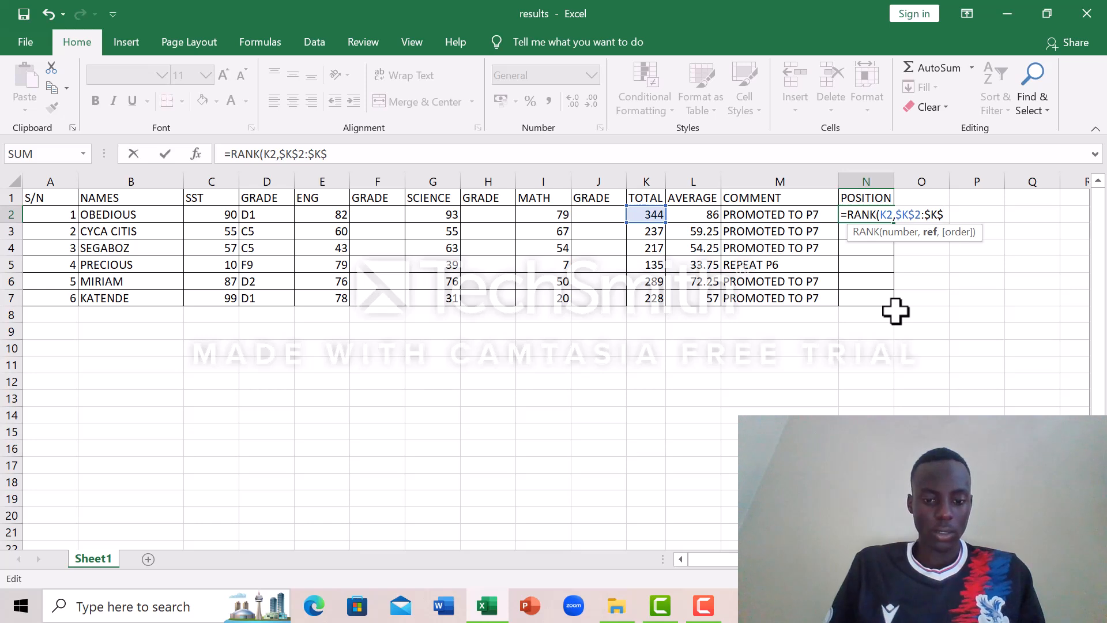
type("7")
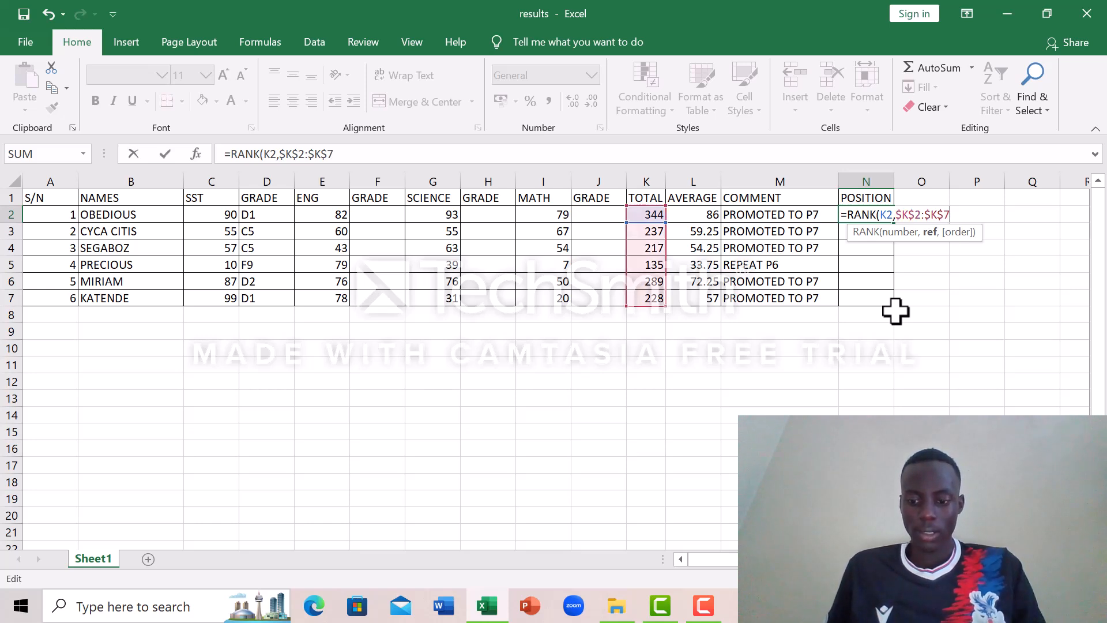
type(")")
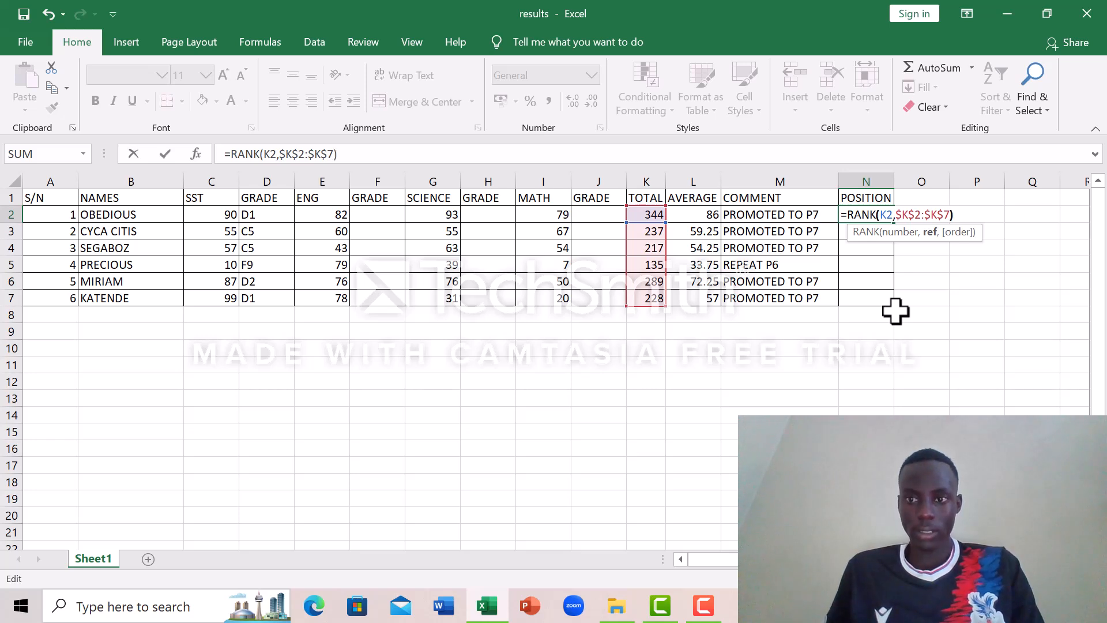
key("Return")
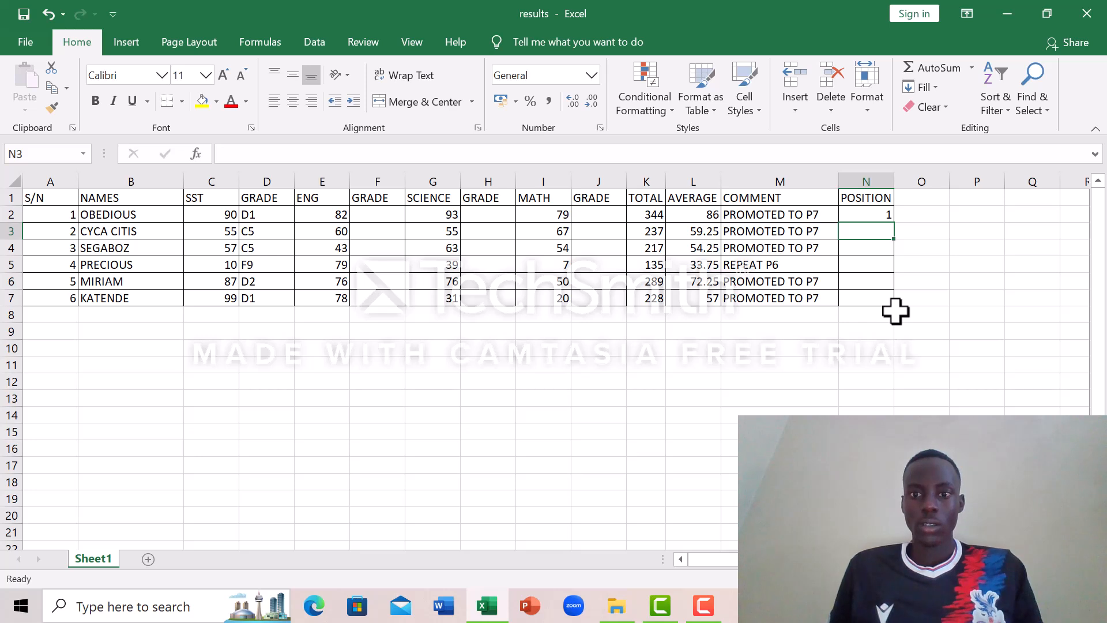
Step: Fill the N2 RANK formula down through N7 to rank every student
left_click(871, 213)
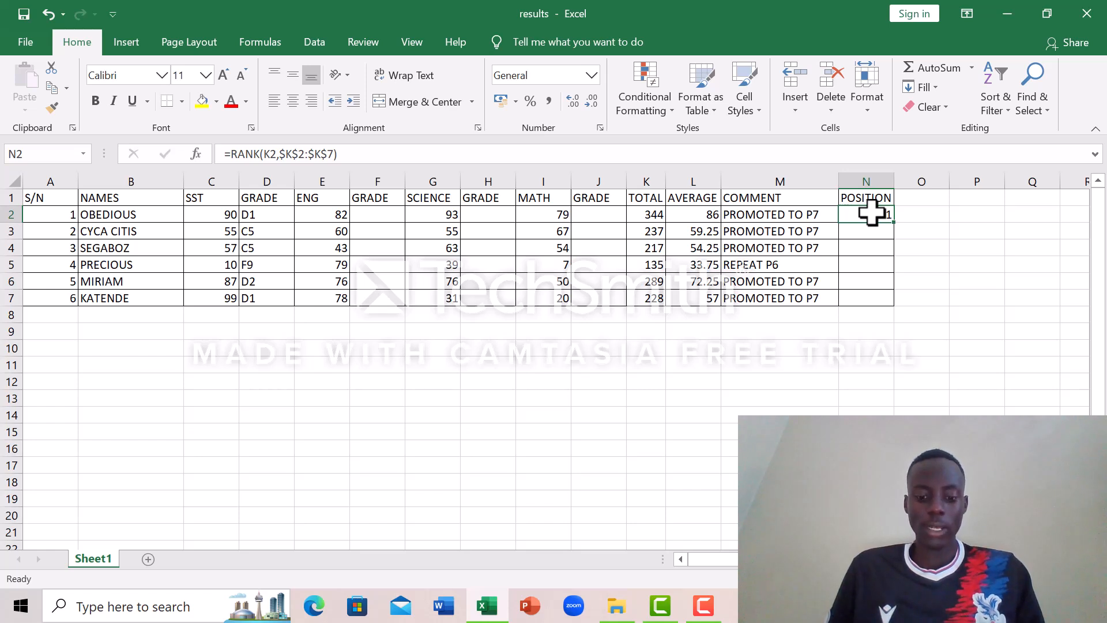
left_click_drag(897, 224, 890, 302)
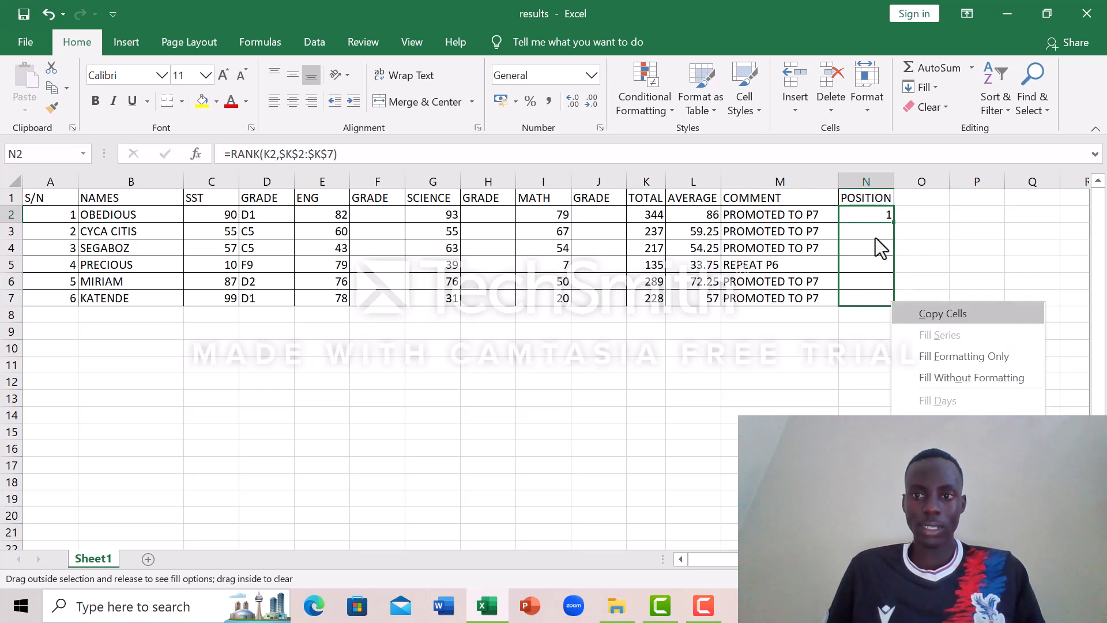
key("Escape")
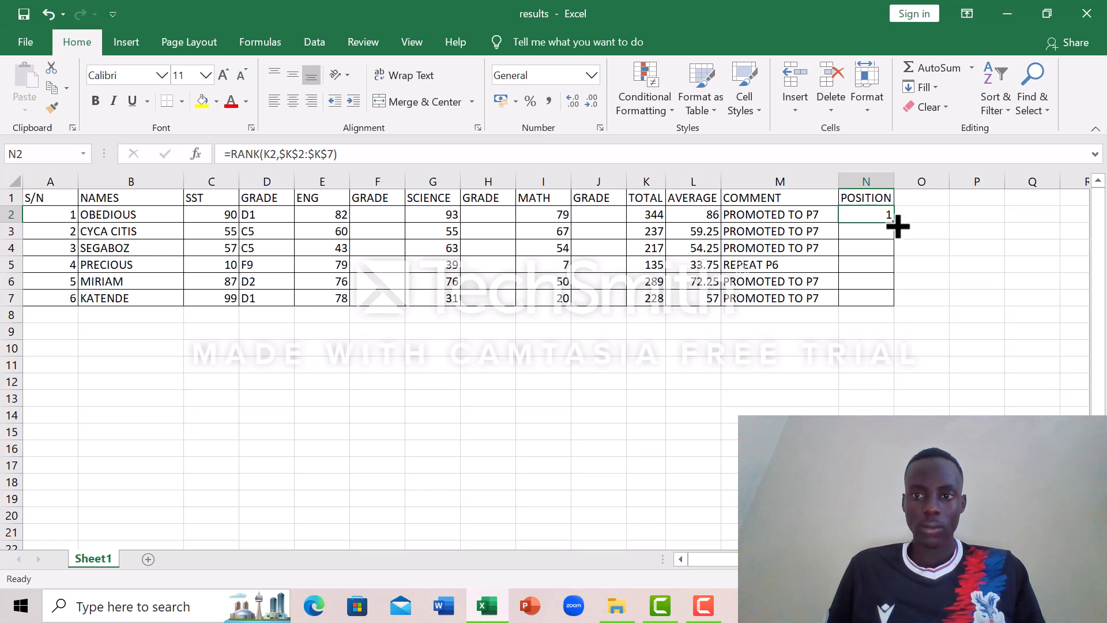
left_click_drag(897, 226, 898, 309)
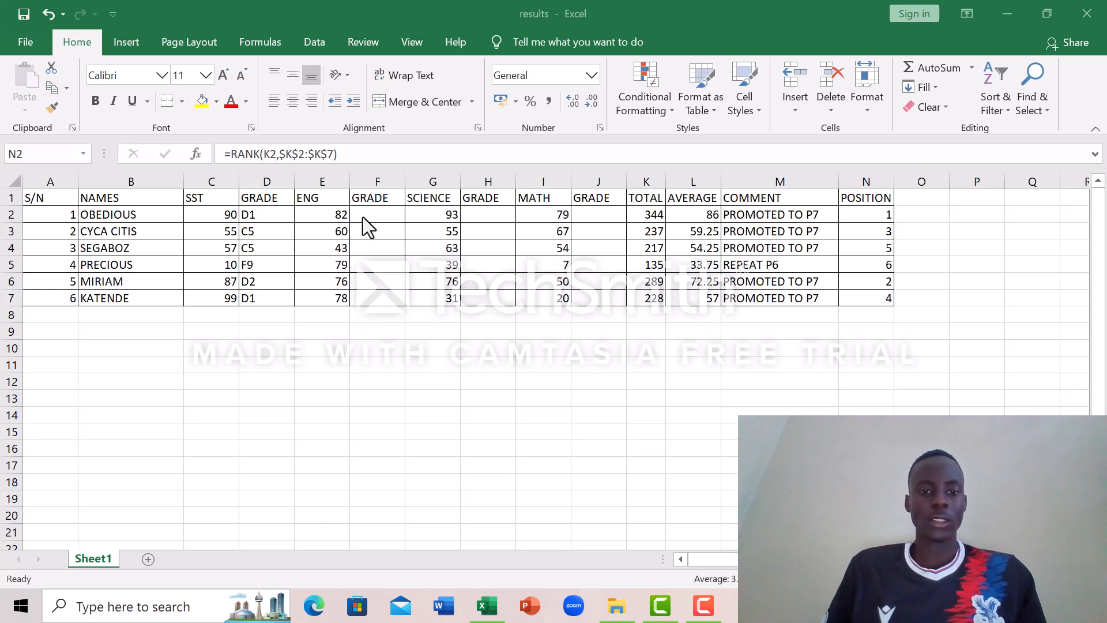
key("ctrl+shift+Down")
key("F2")
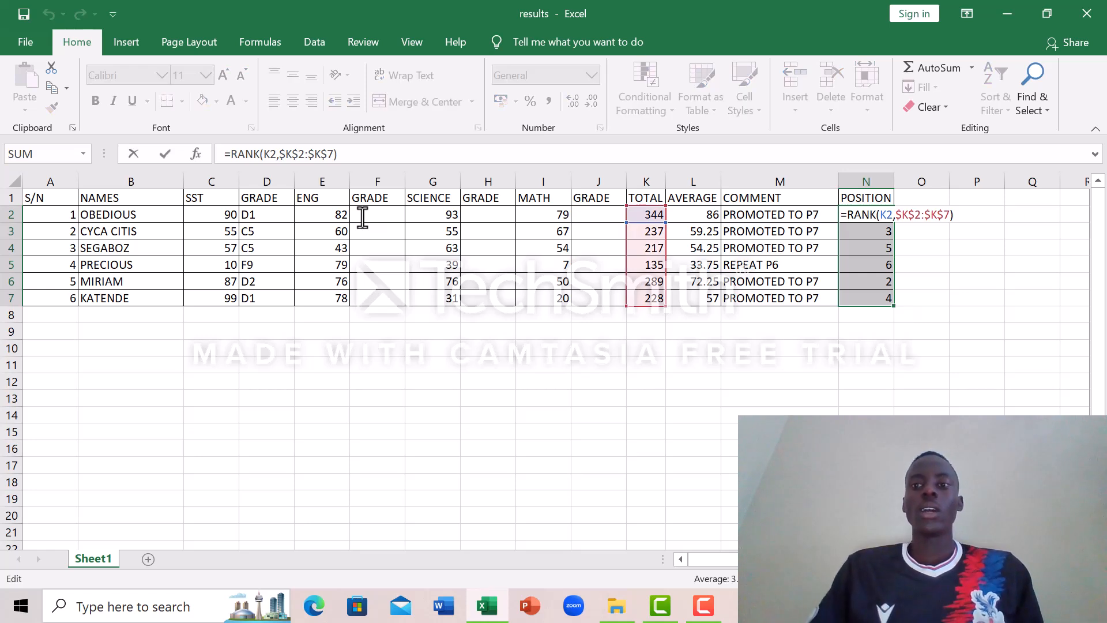
left_click(362, 217)
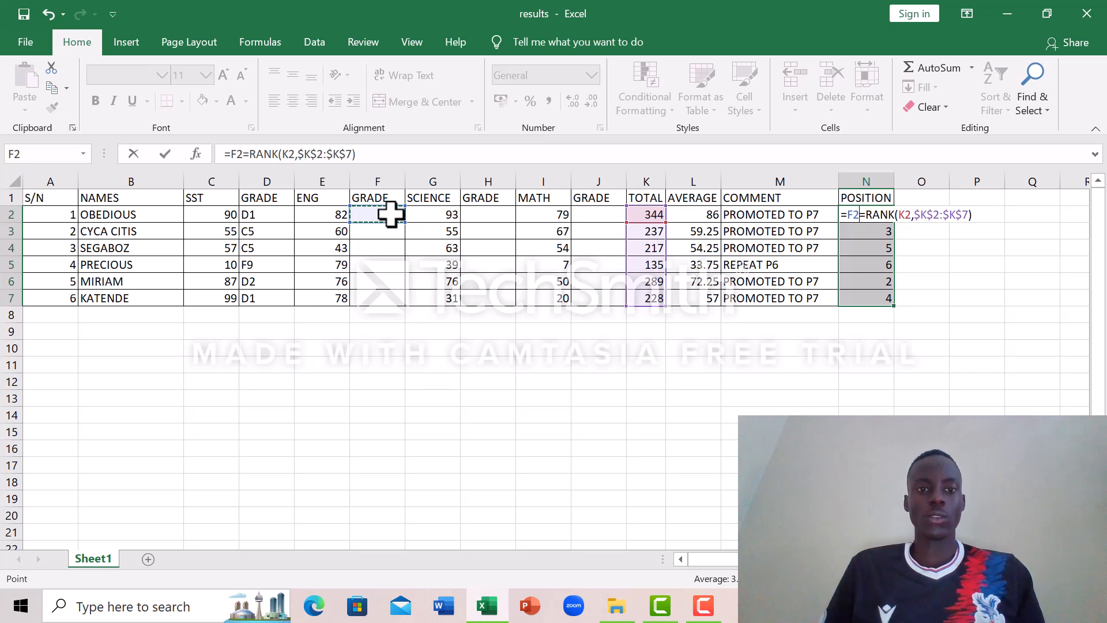
left_click_drag(391, 215, 360, 369)
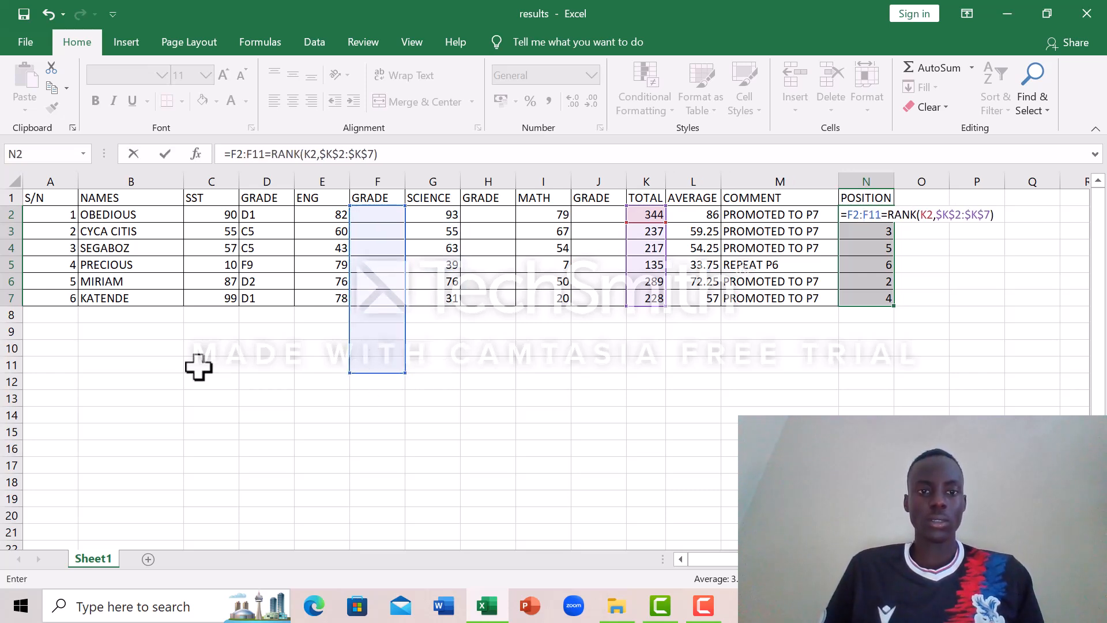
left_click(198, 367)
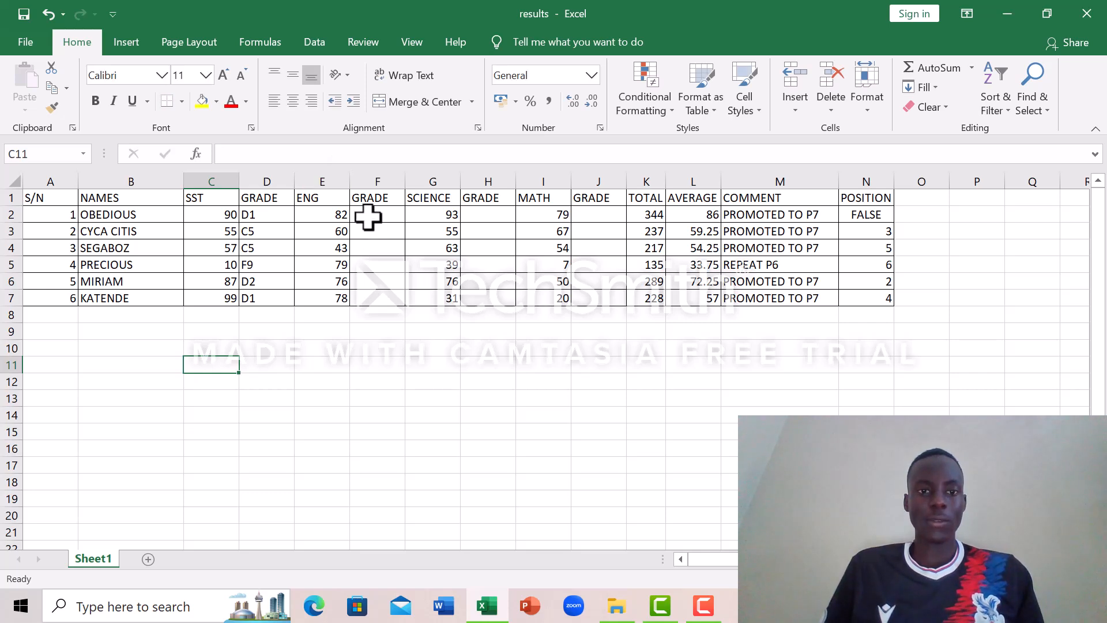
Step: Restore the ranking formula in N2 by filling the formula from N3 up into it
left_click(859, 215)
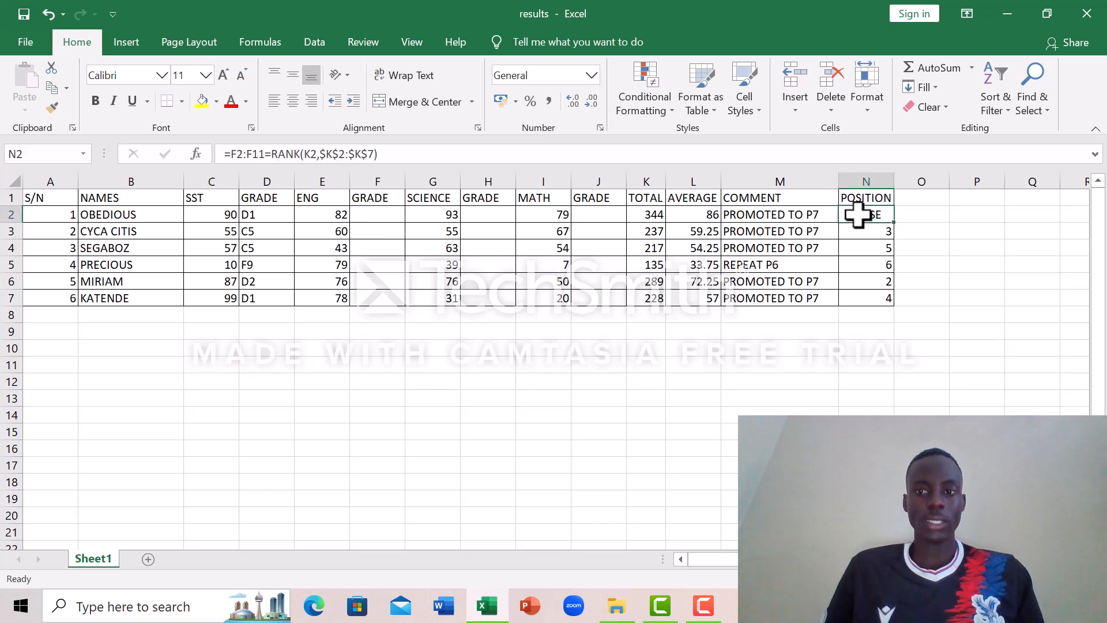
left_click(886, 229)
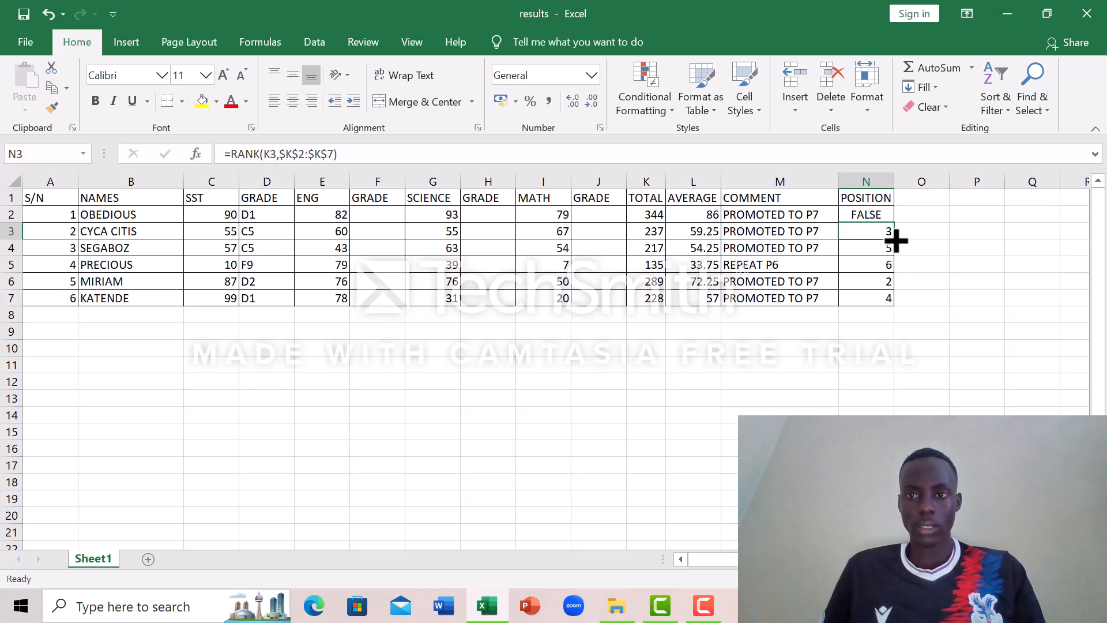
left_click_drag(896, 242, 893, 215)
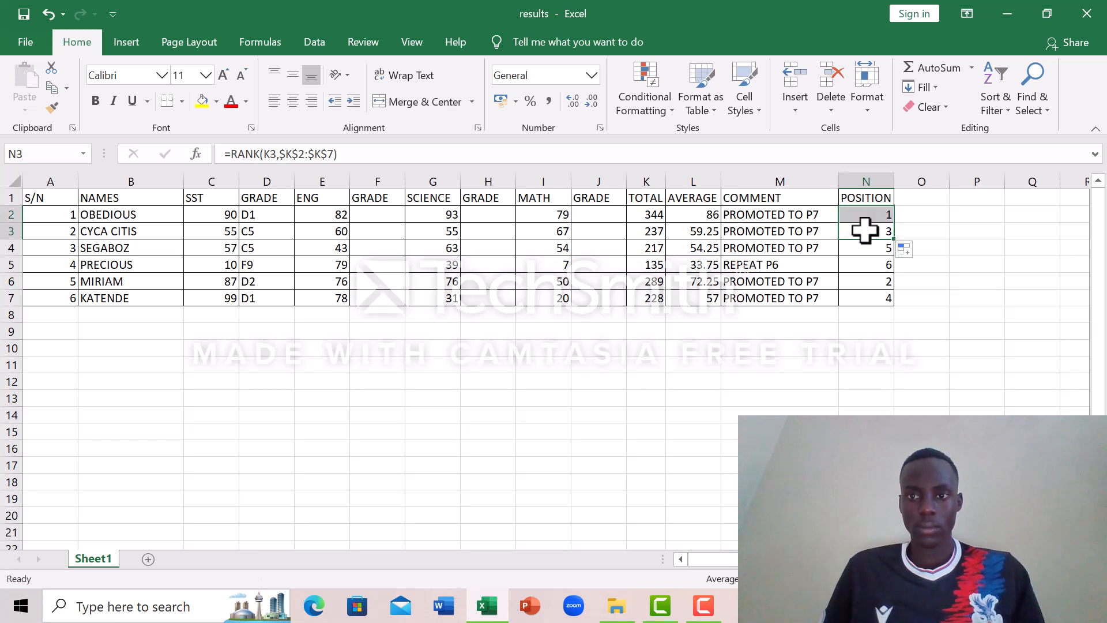
Step: Begin an IF formula in the English grade cell F2 with the logical test F2>=90
left_click(373, 215)
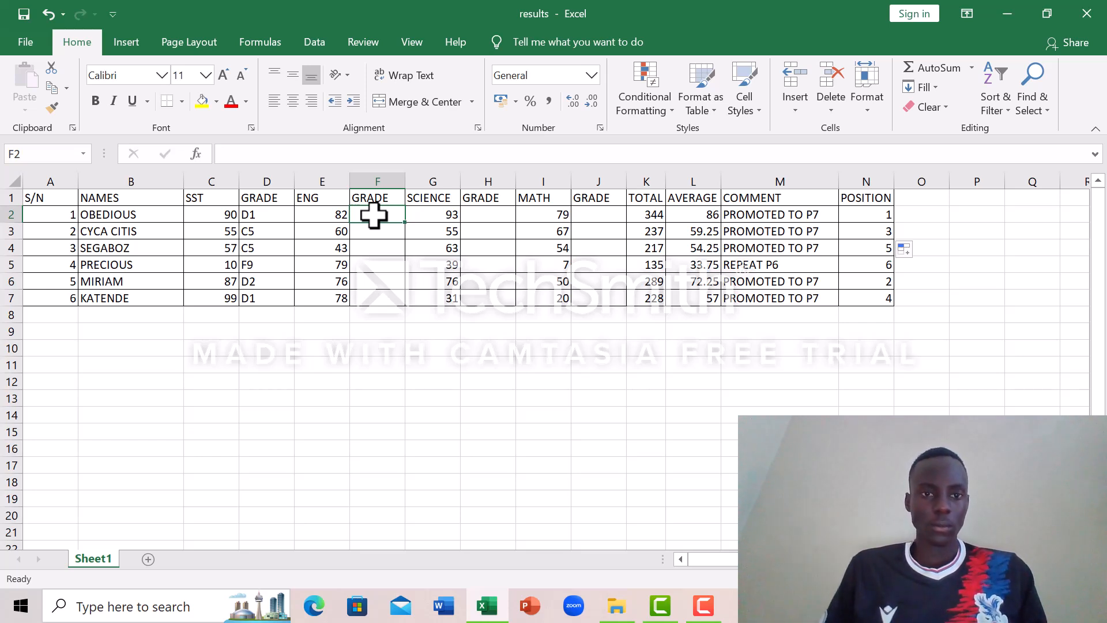
type("=")
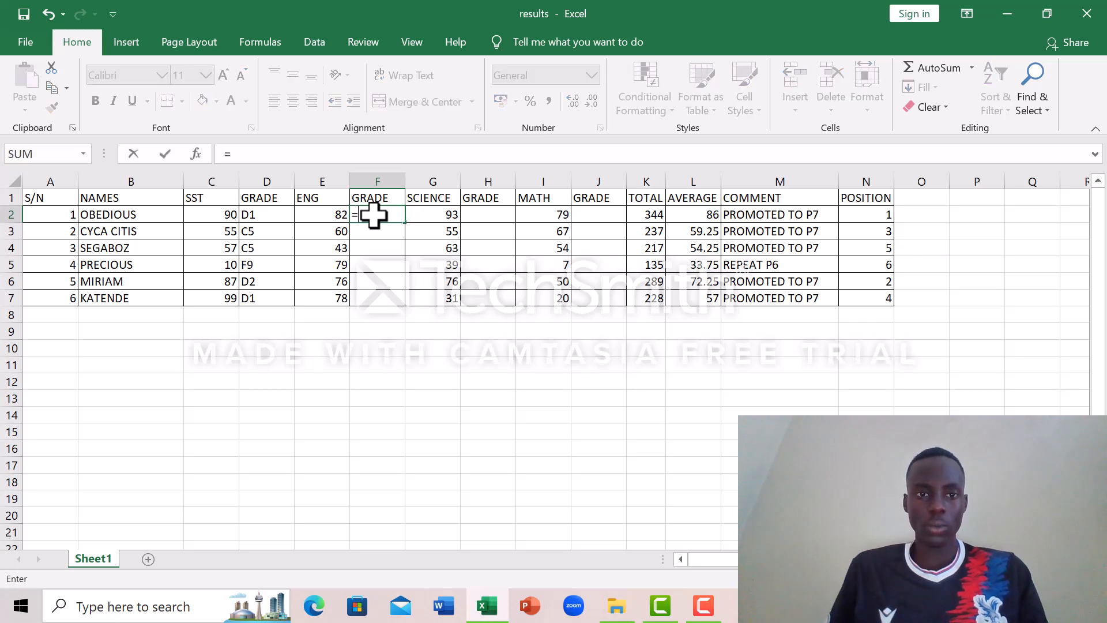
type("IF")
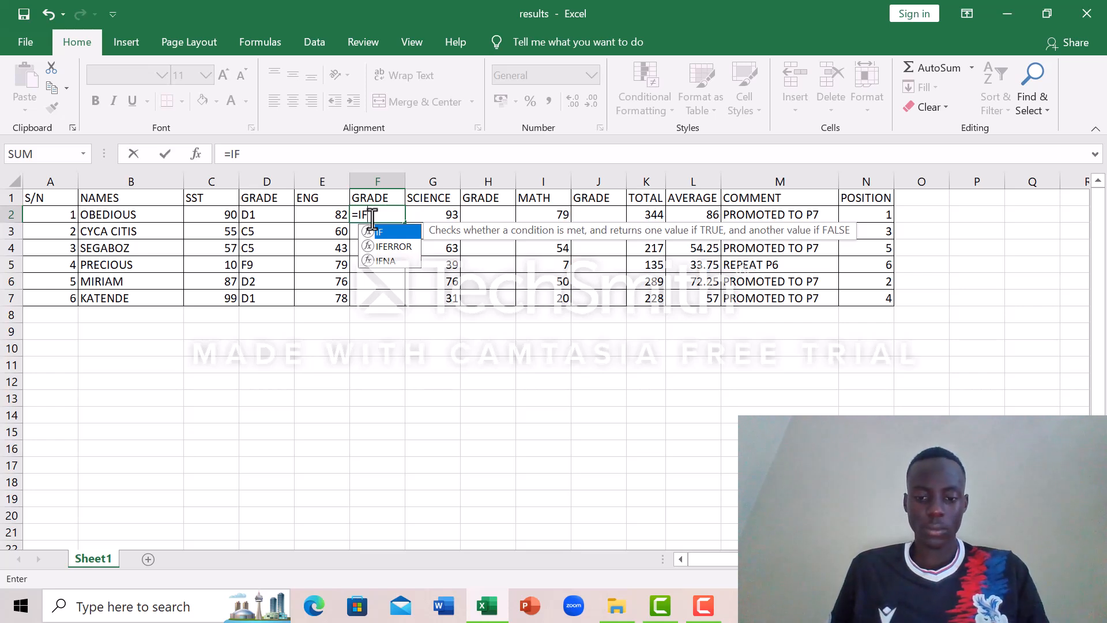
type("(")
key("BackSpace")
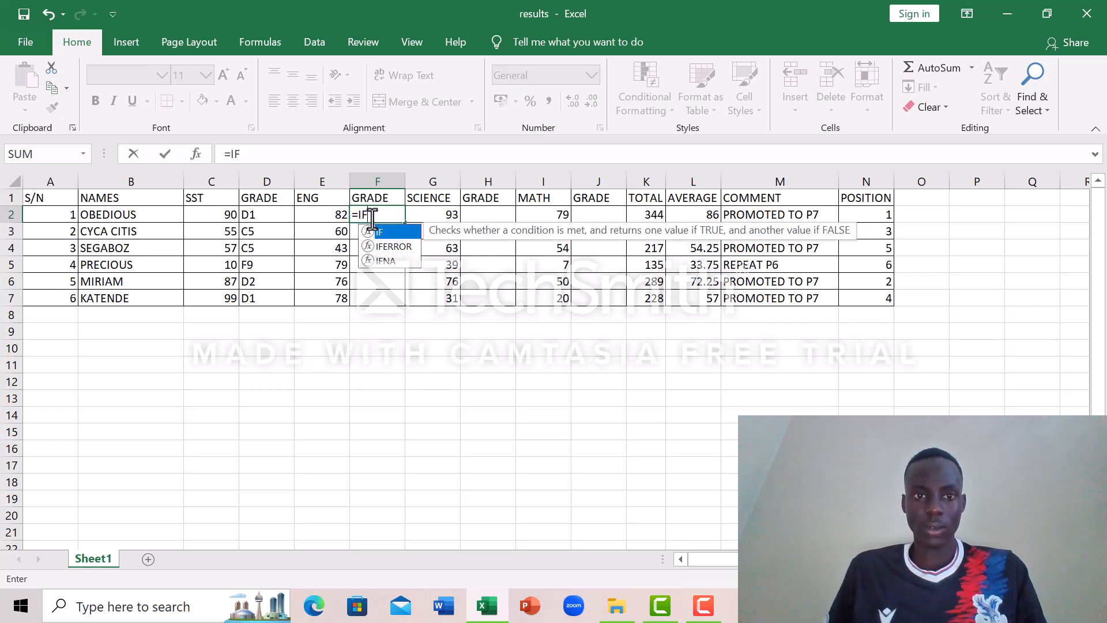
type("(")
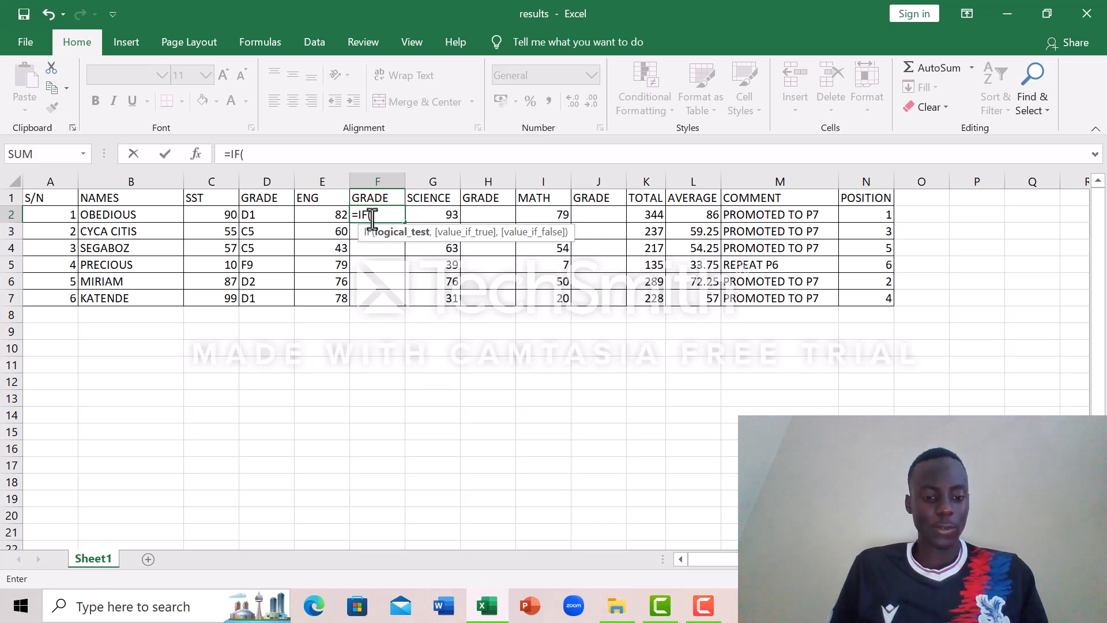
type("F")
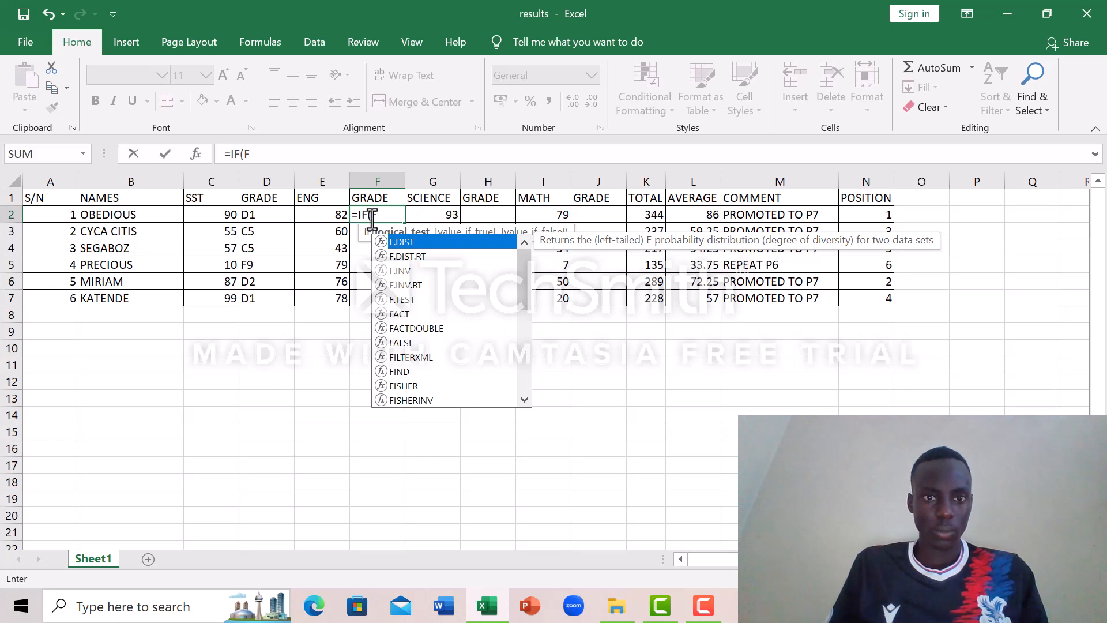
type("2")
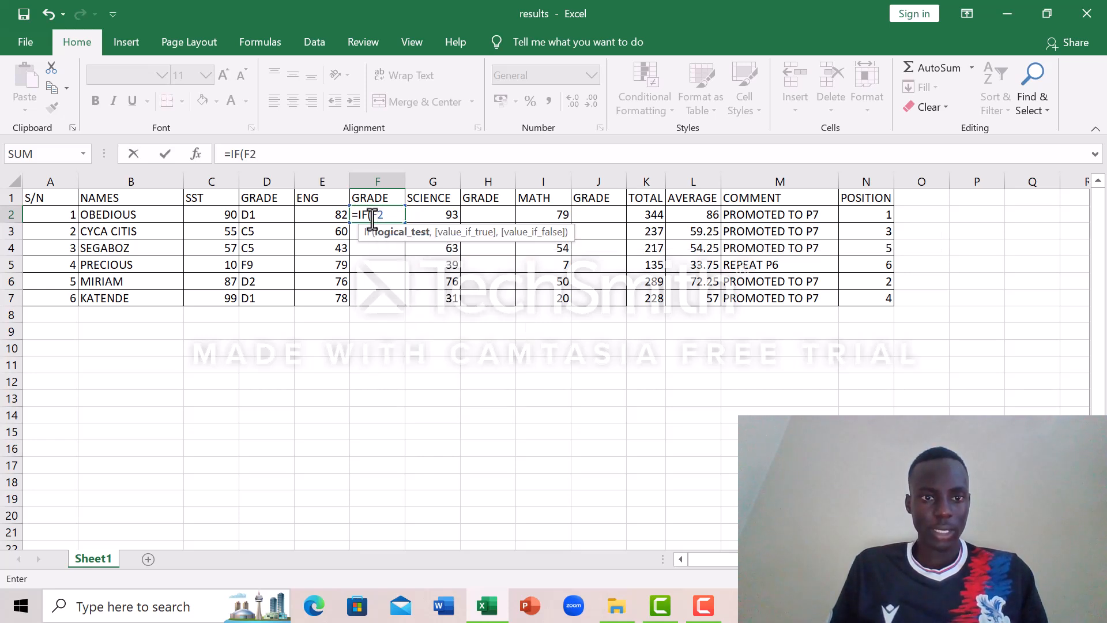
type(">=")
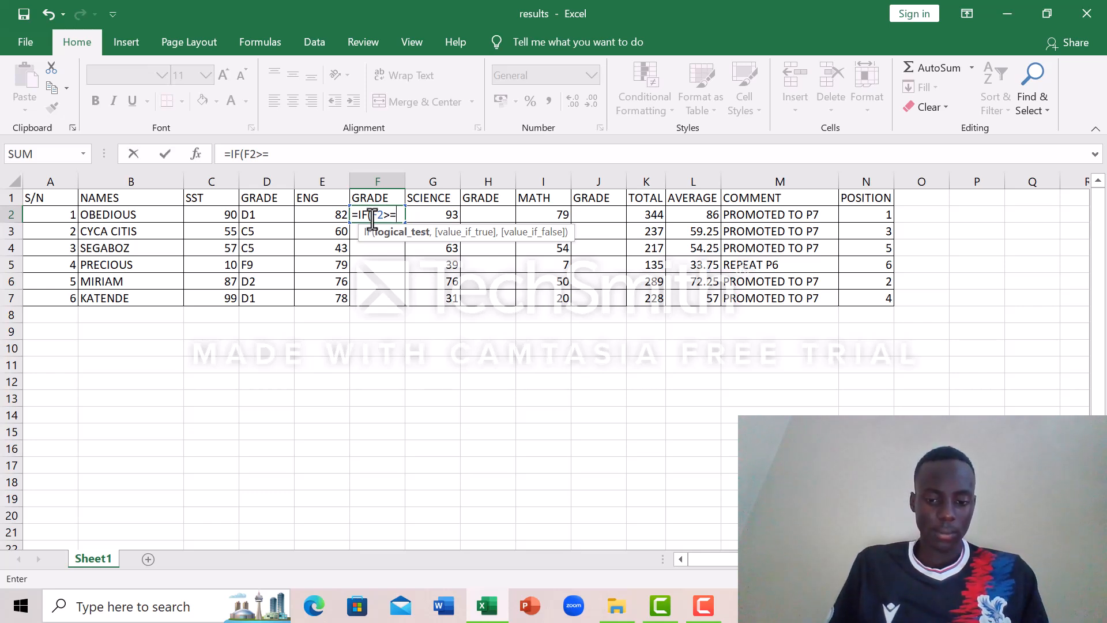
type("90")
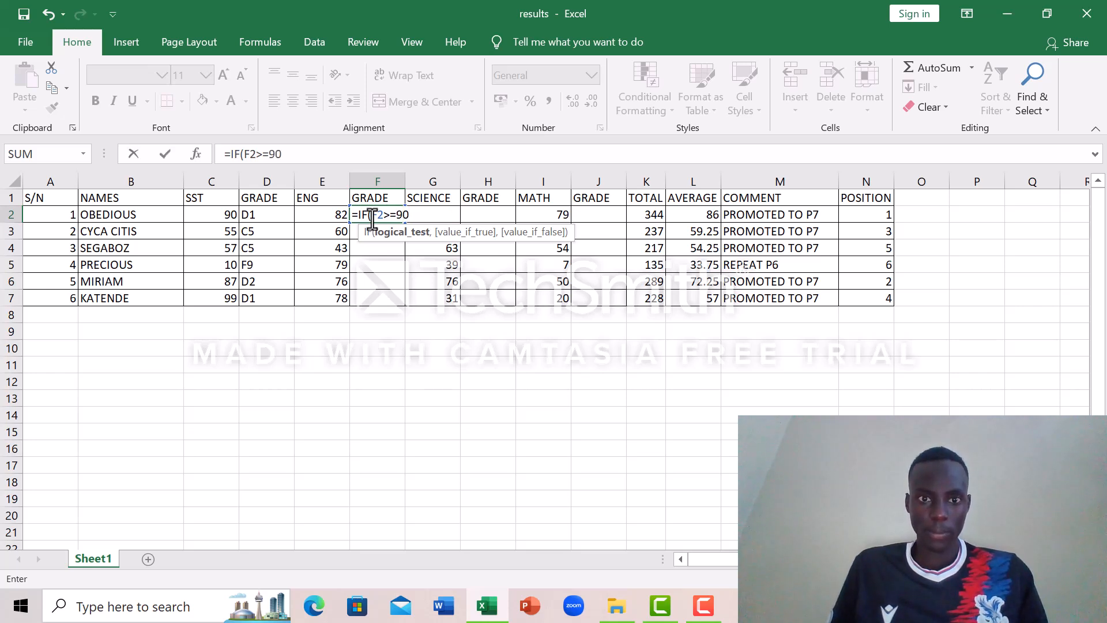
type(",")
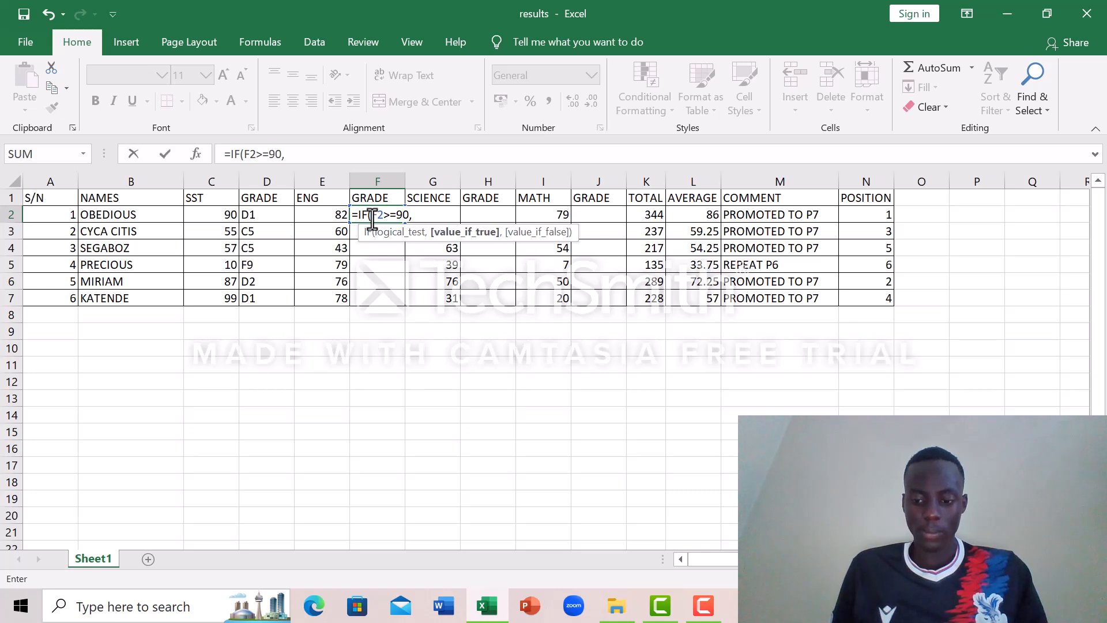
type("\"")
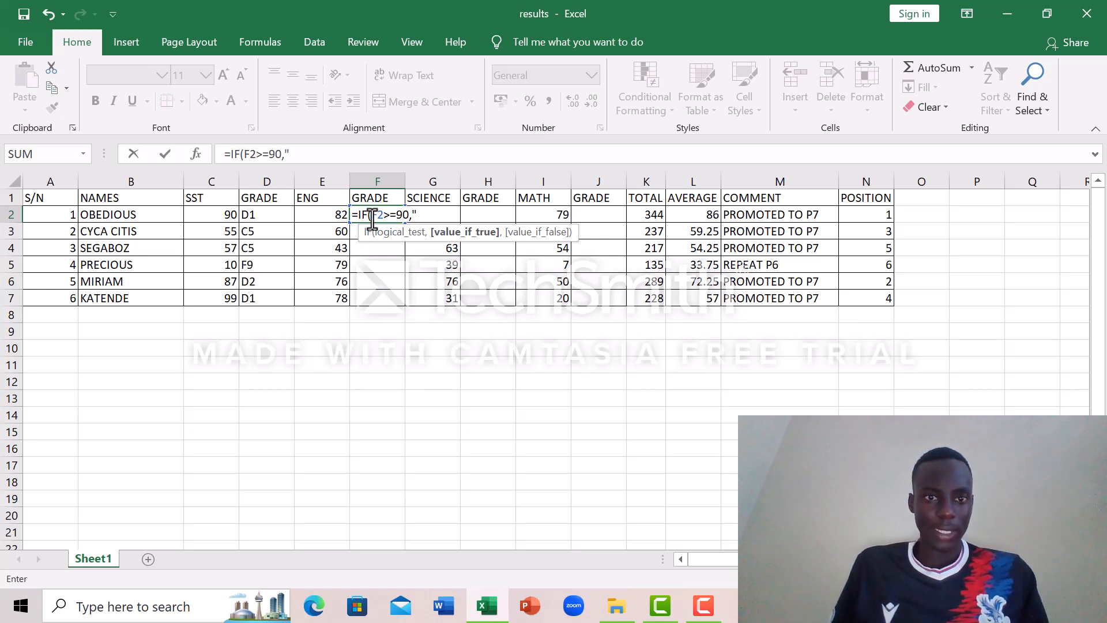
type("D")
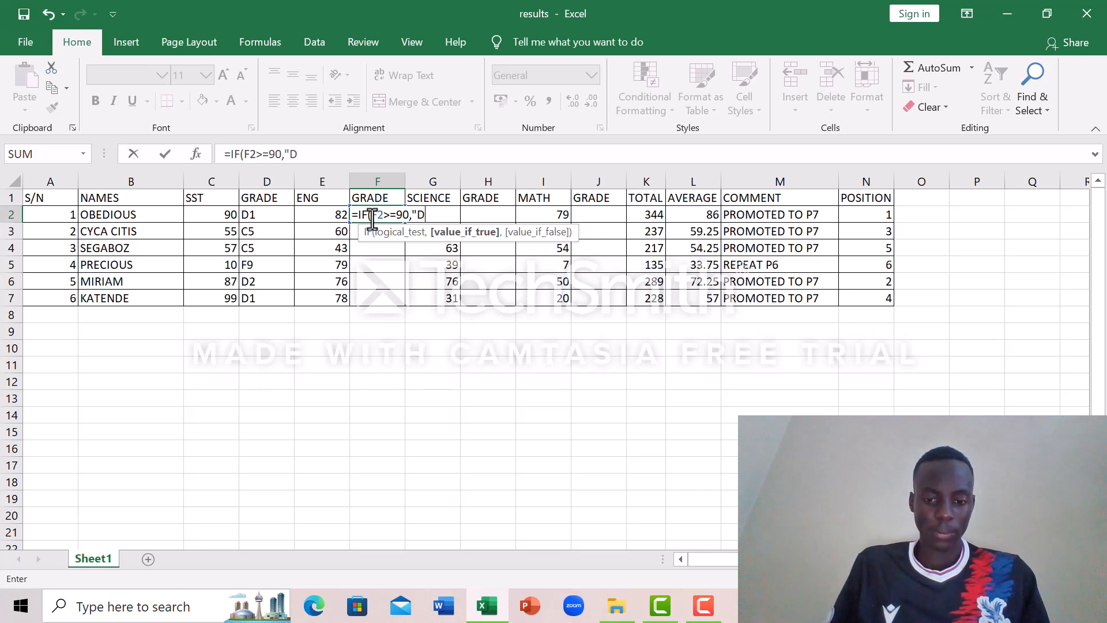
type("1")
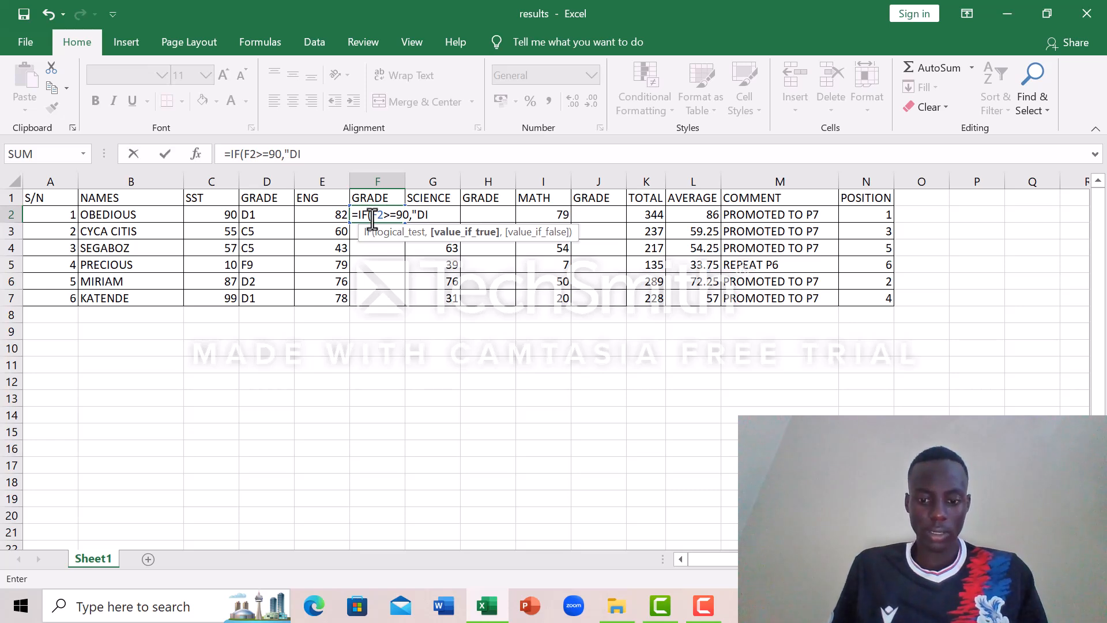
Step: Add "D1" as the value-if-true argument of the F2 formula, followed by a comma separator
key("BackSpace")
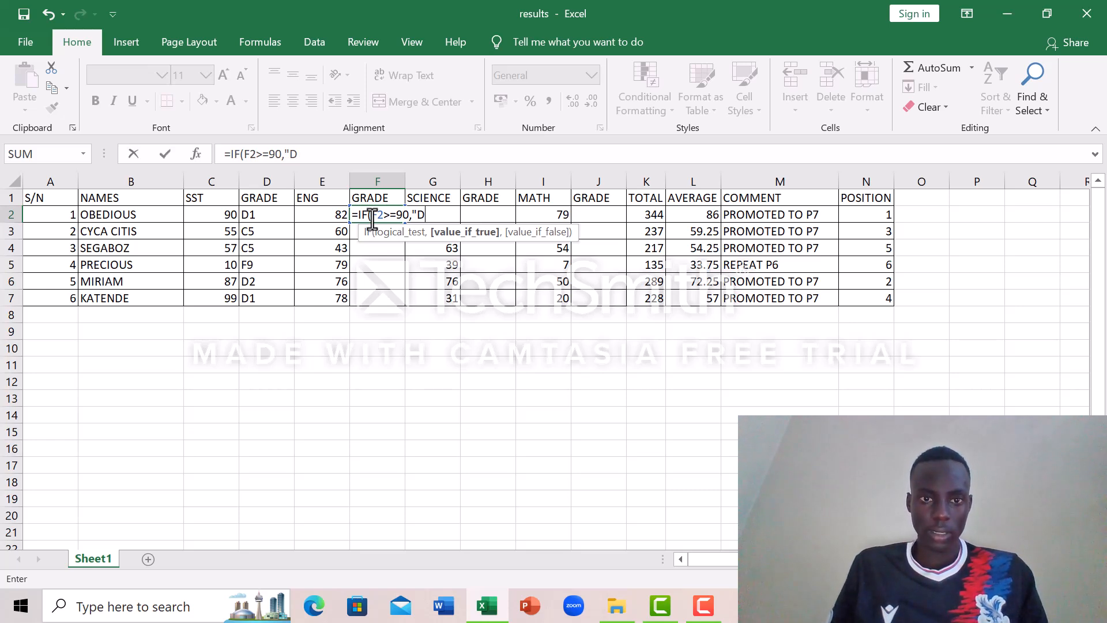
type("1")
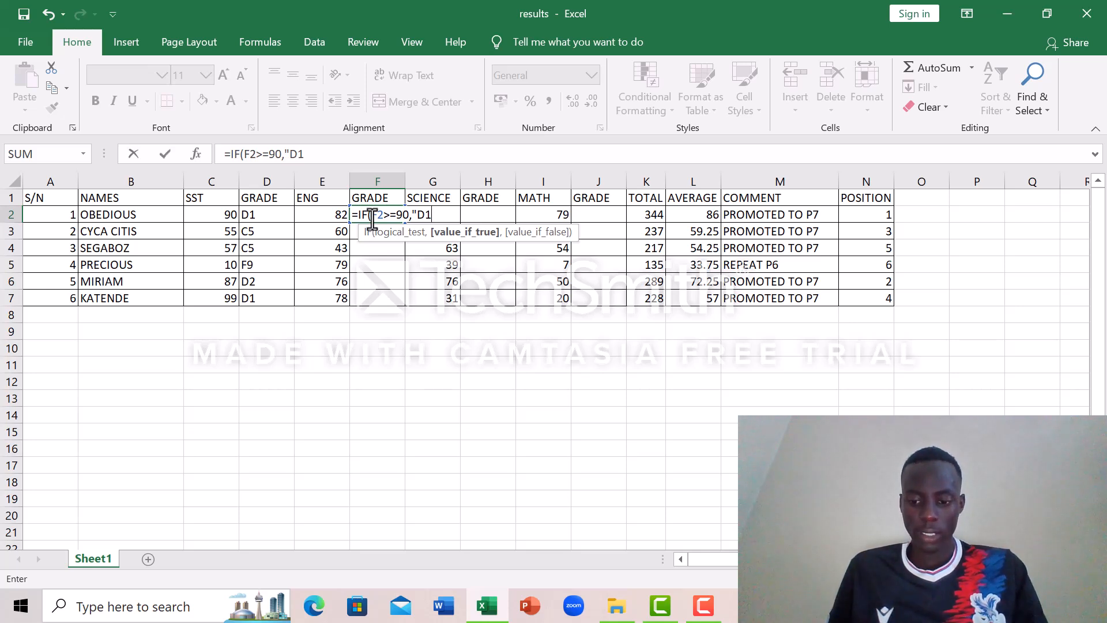
type("\"")
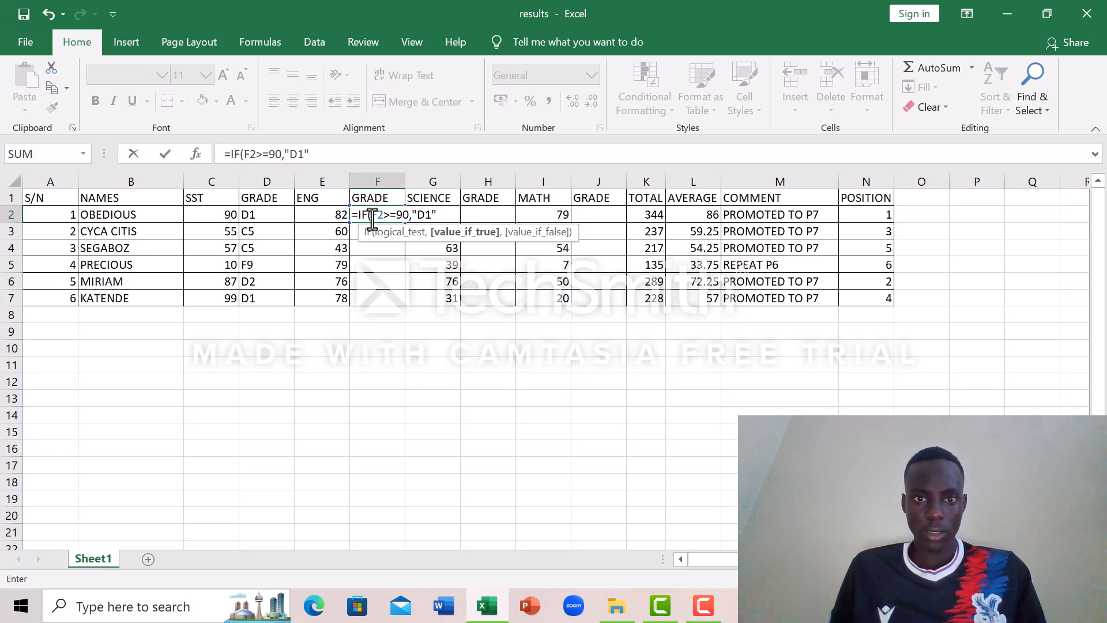
type(",")
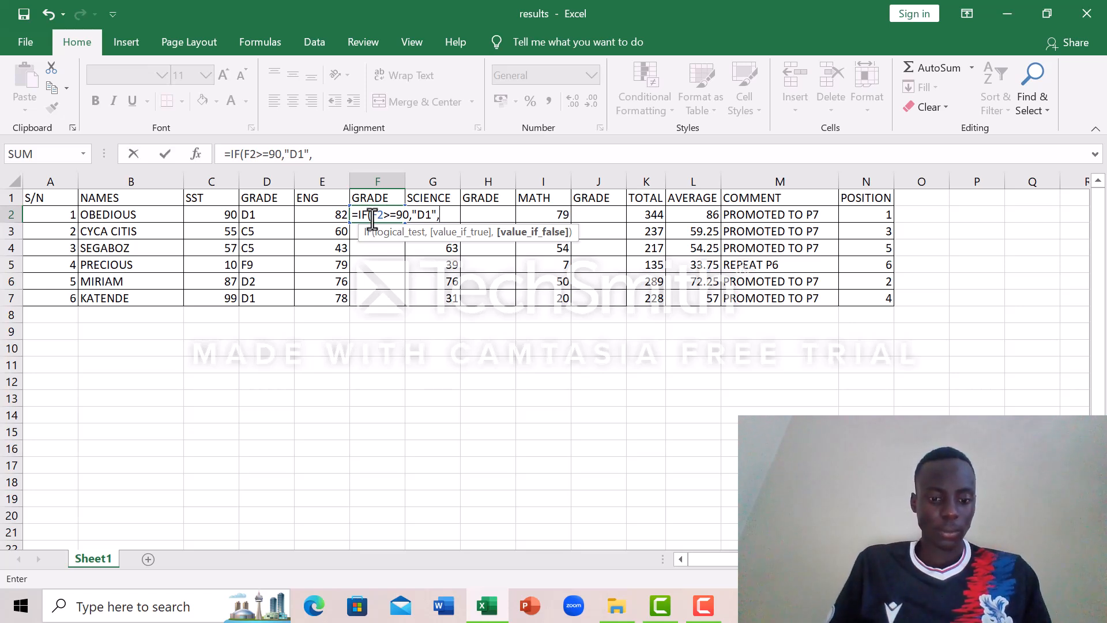
Step: Nest a second IF in the F2 formula that returns "D2" when F2>=80, ending with a comma
type("IF")
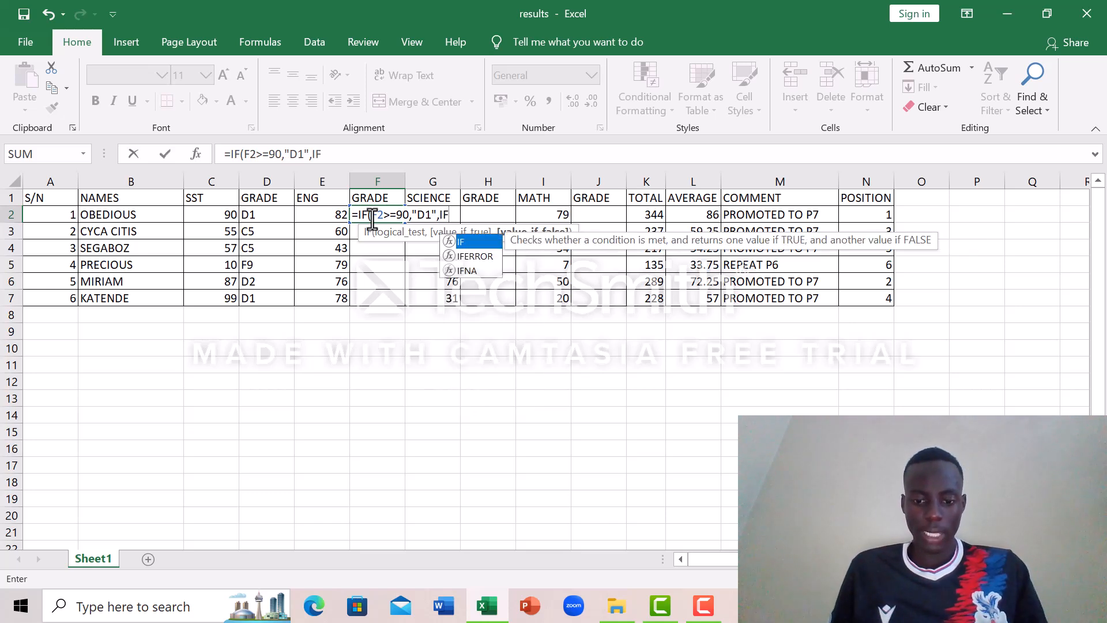
type("(")
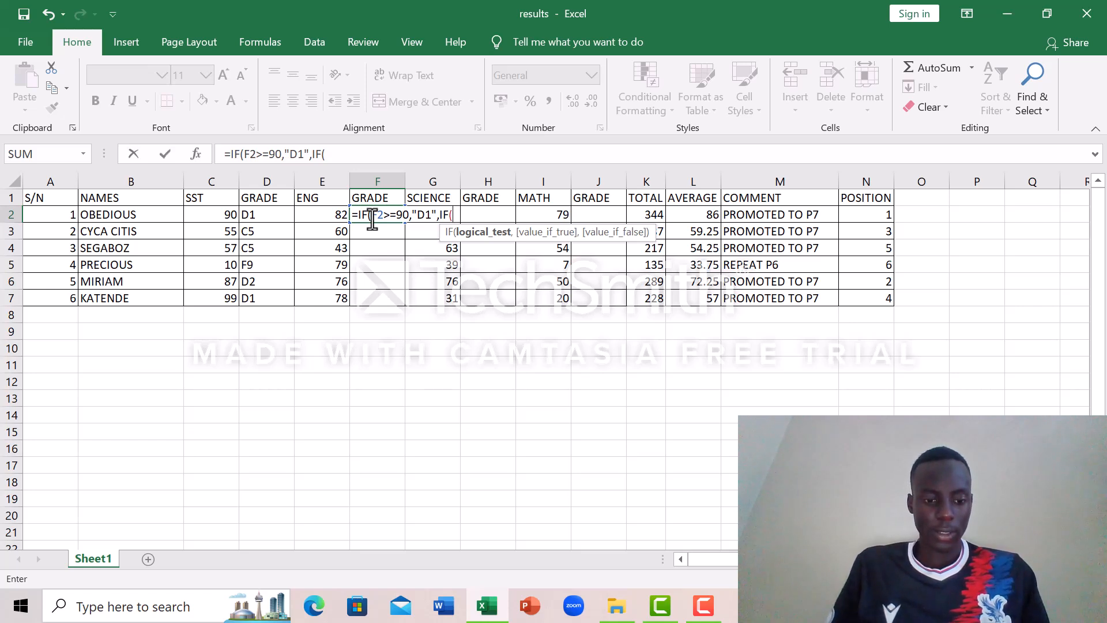
type("F2")
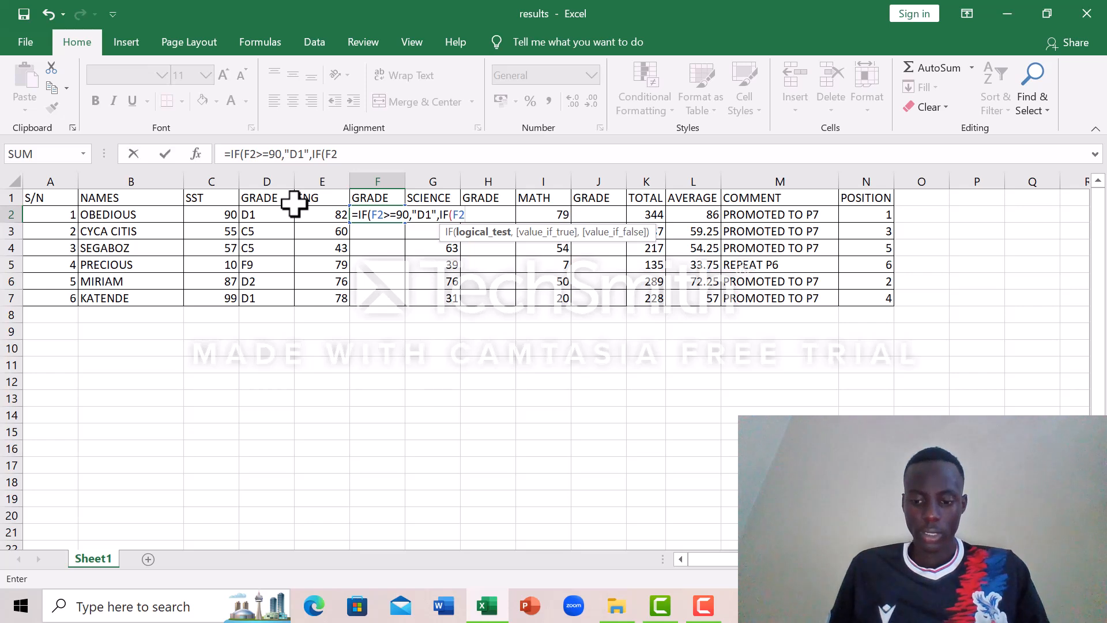
type(">=")
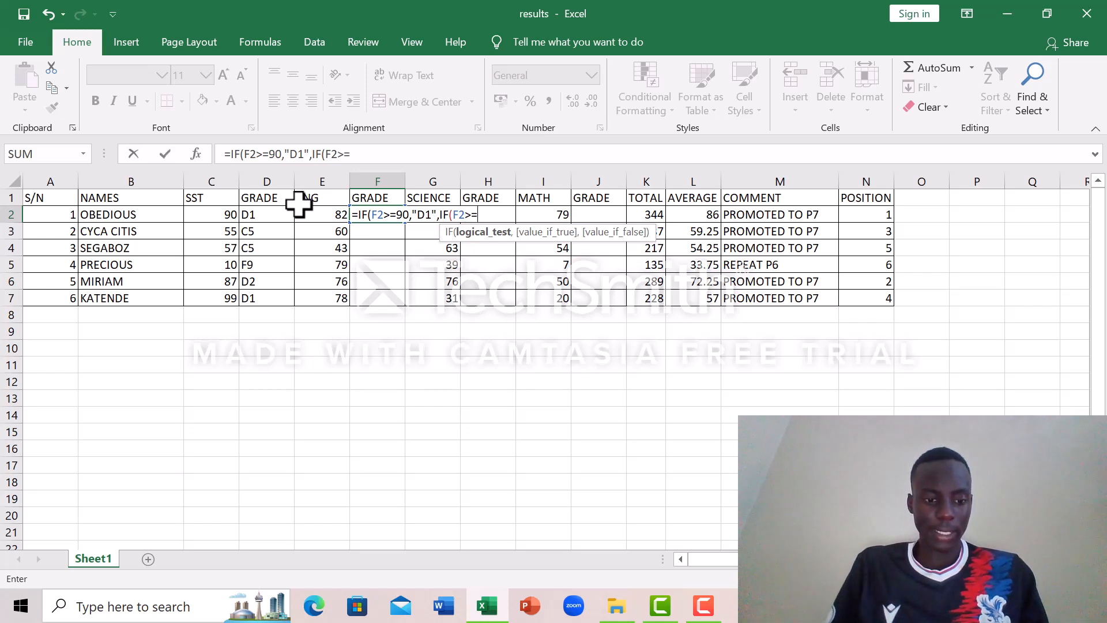
type("80,\"")
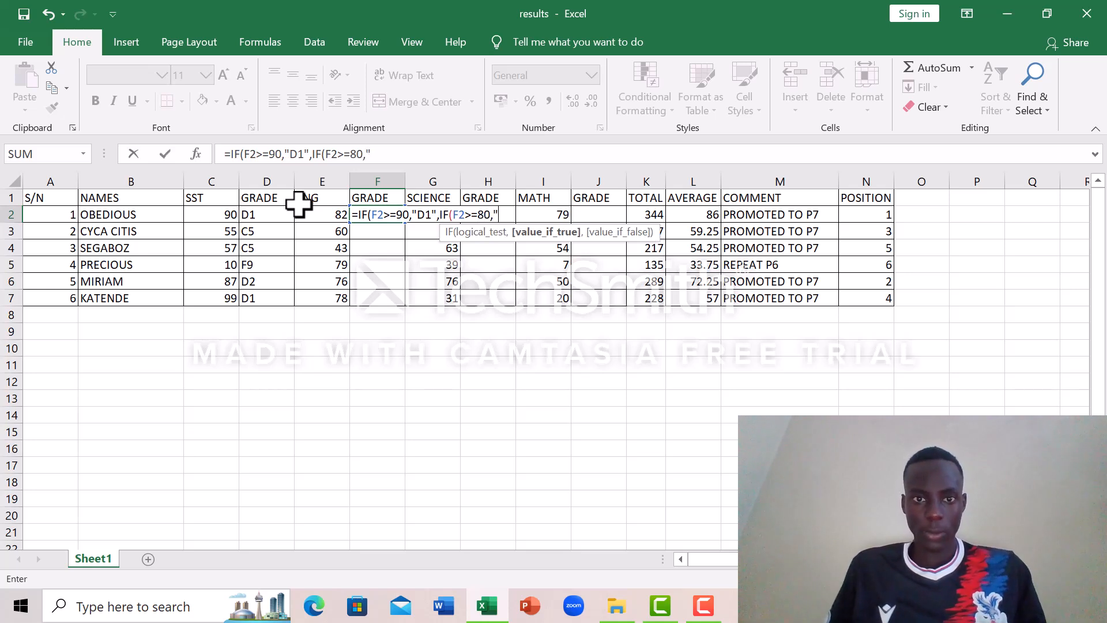
type("D2\",")
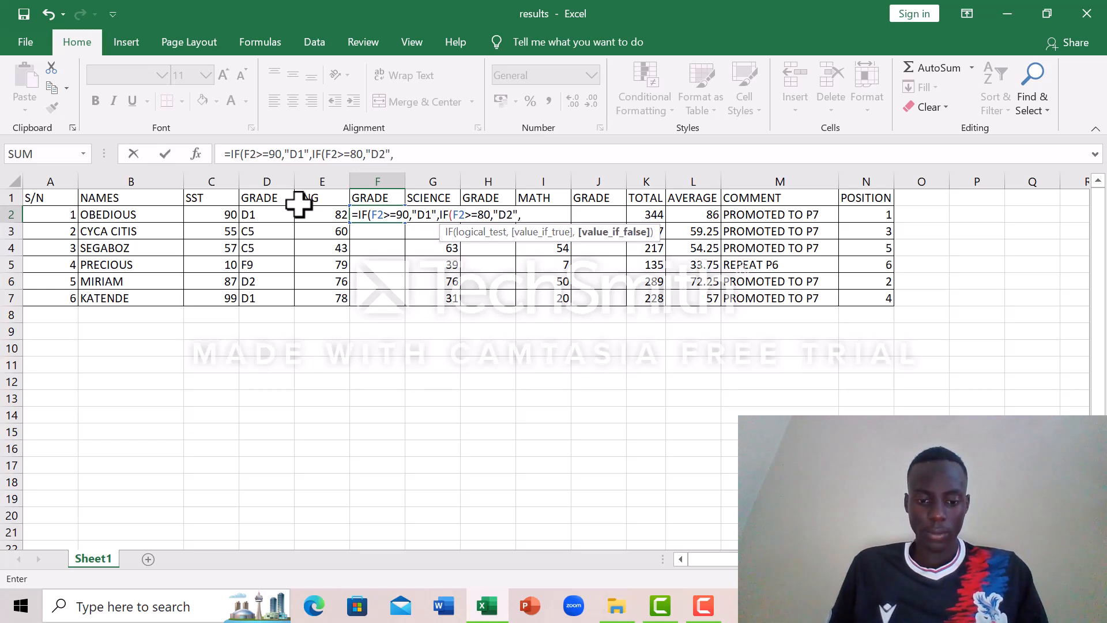
type("IF")
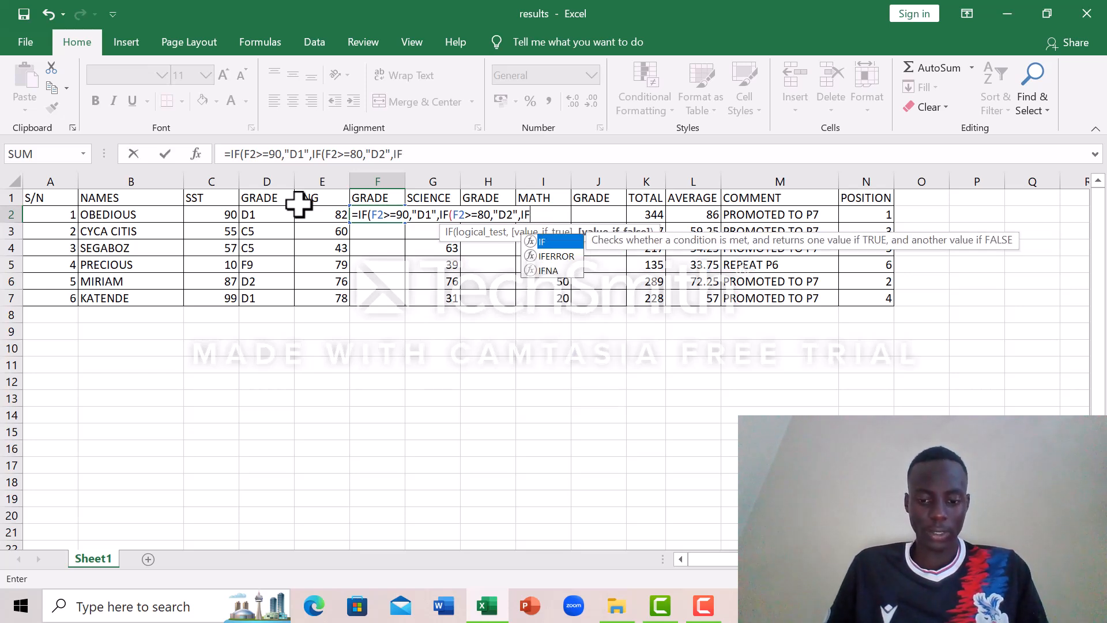
type("(")
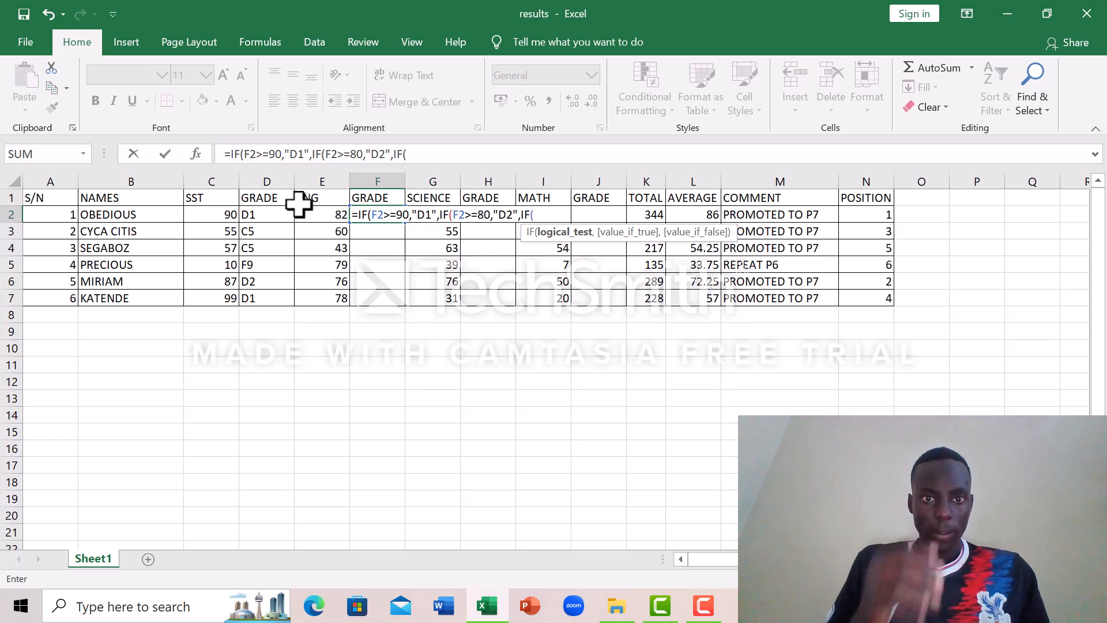
type("F2")
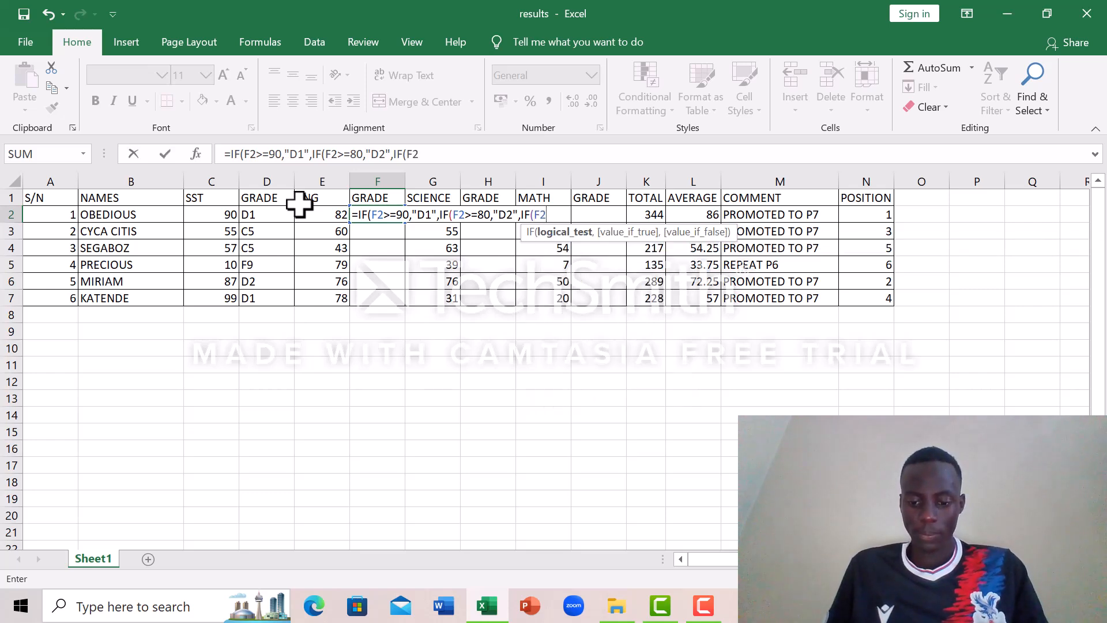
type(">=")
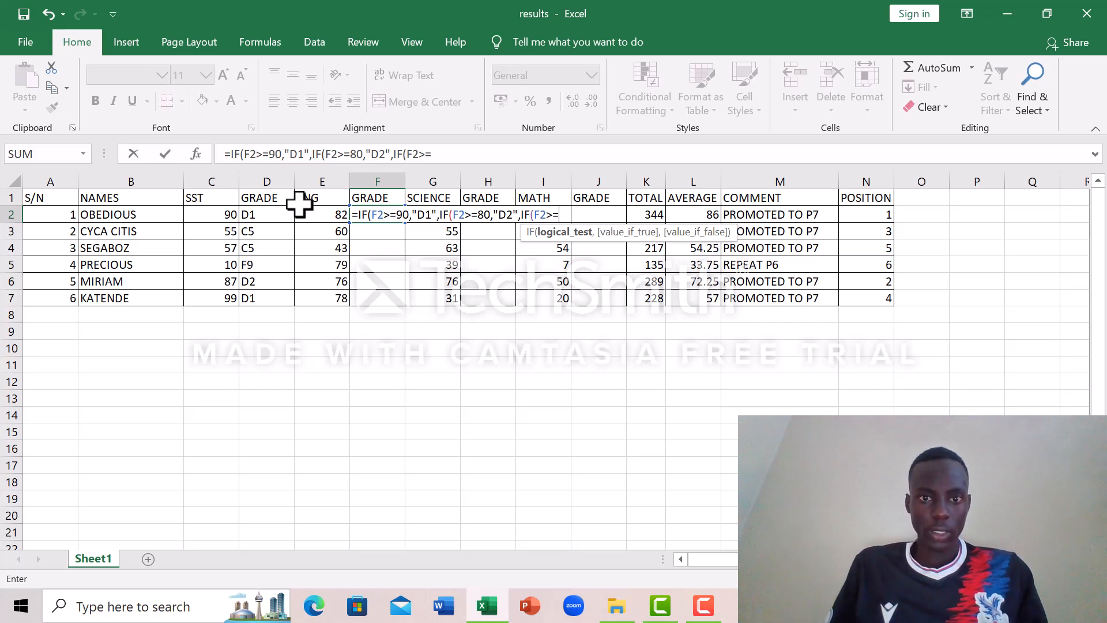
type("70")
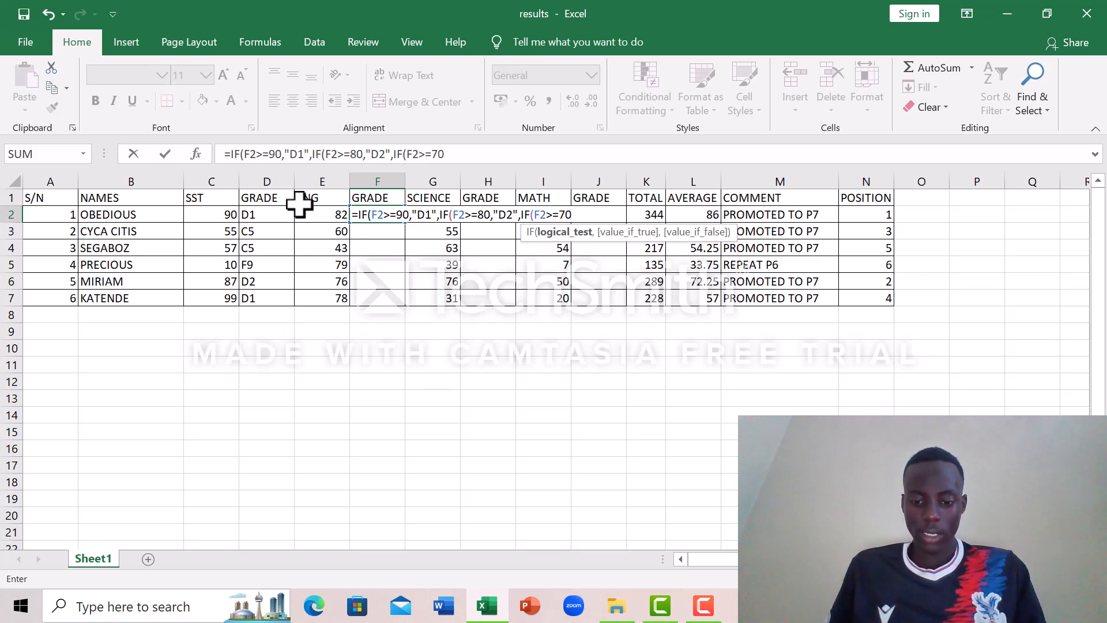
type(",")
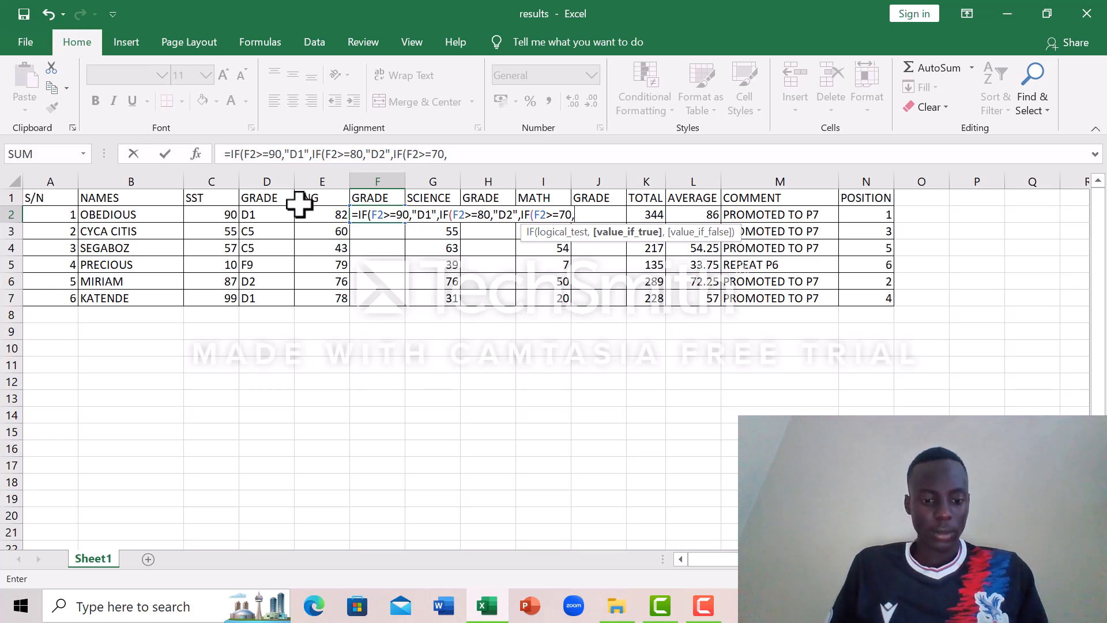
type("\"")
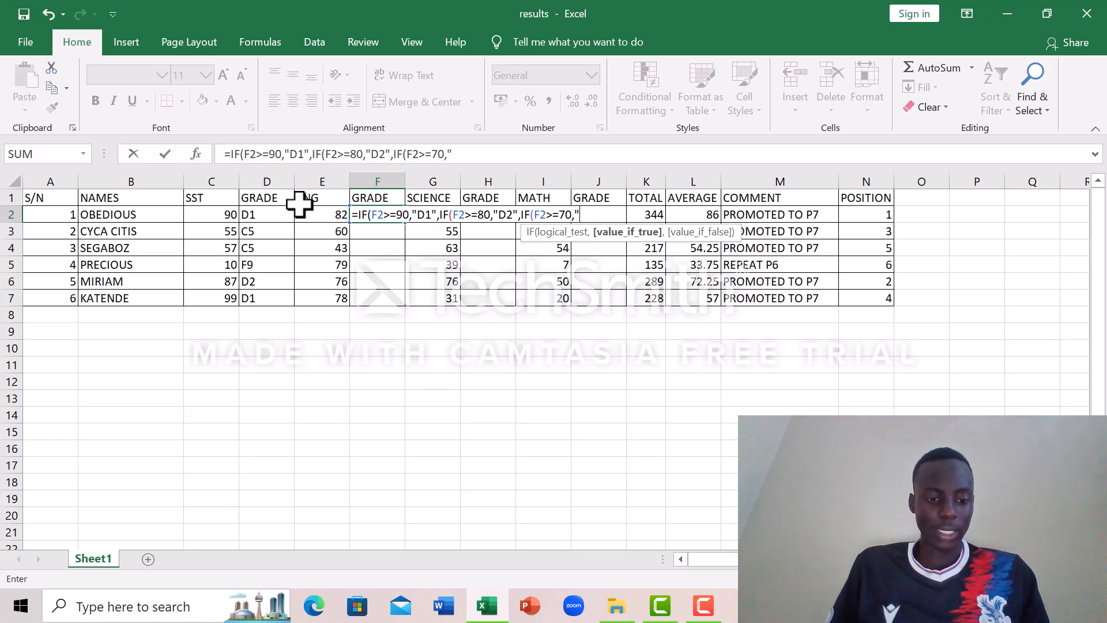
Step: Nest a third IF in the F2 formula that returns "C3" when F2>=70, ending with a comma
type("C3")
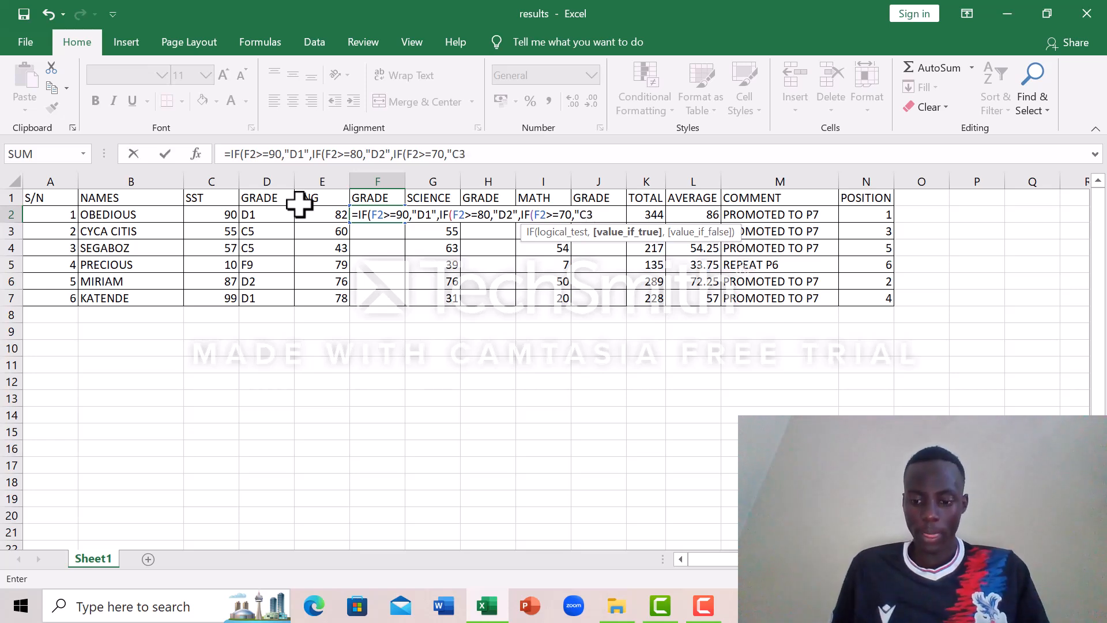
type("\",")
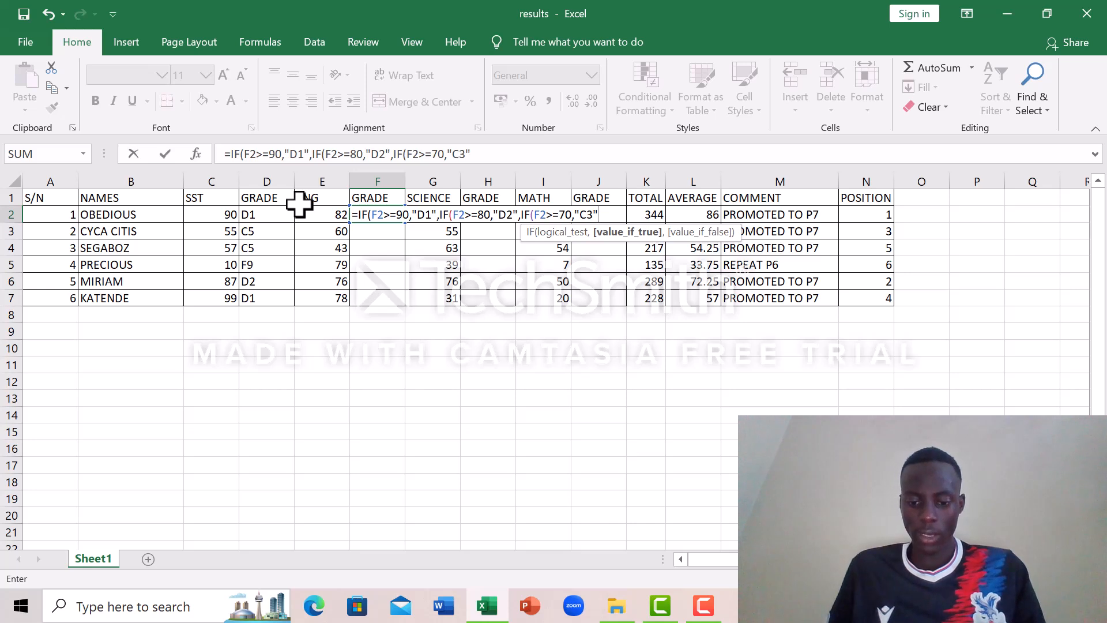
type("IF")
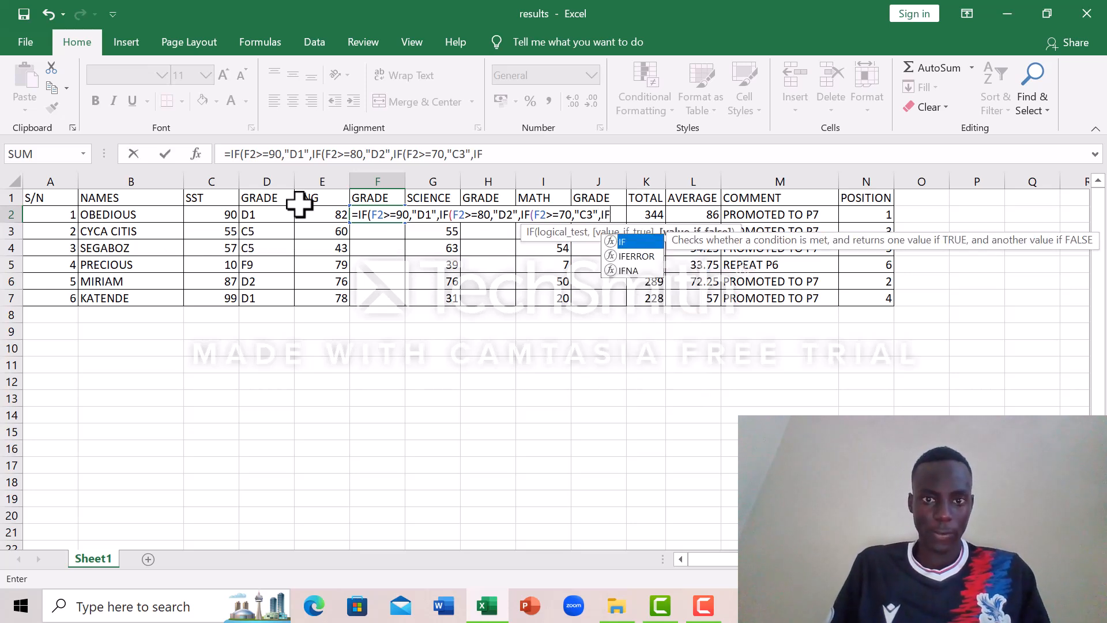
type("(")
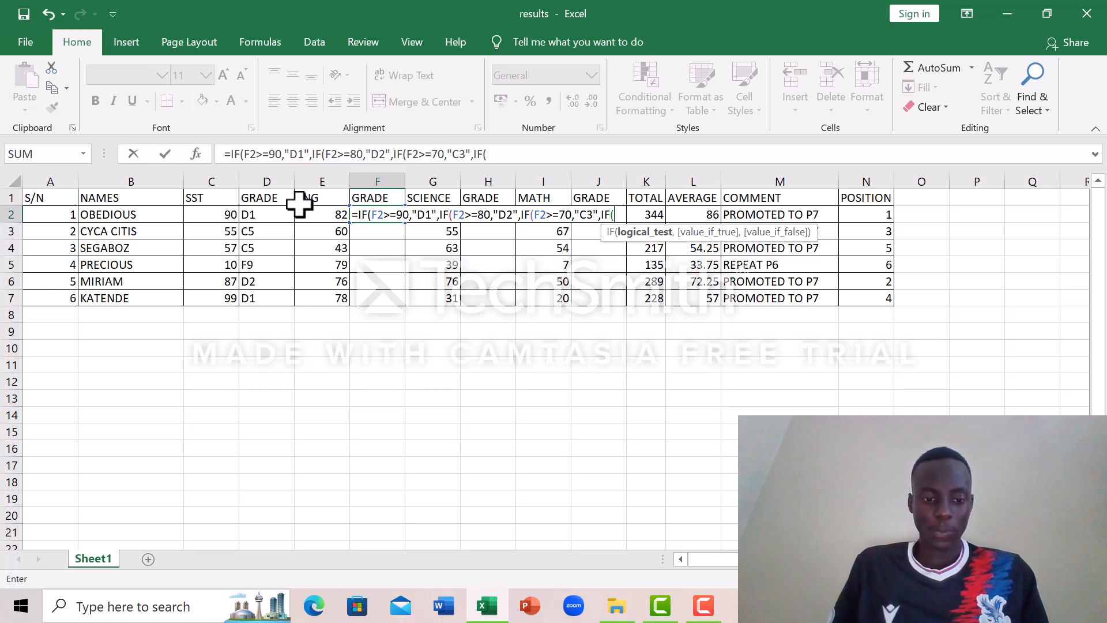
Step: Nest a fourth IF in the F2 formula that returns "C4" when F2>=60, ending with a comma
type("F2")
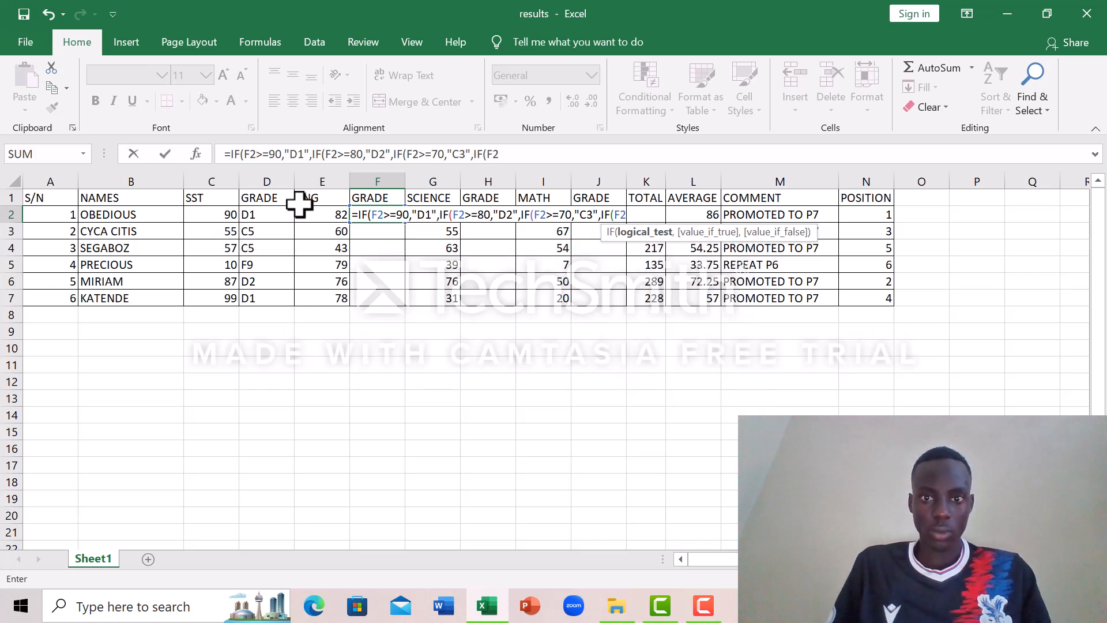
type(">=")
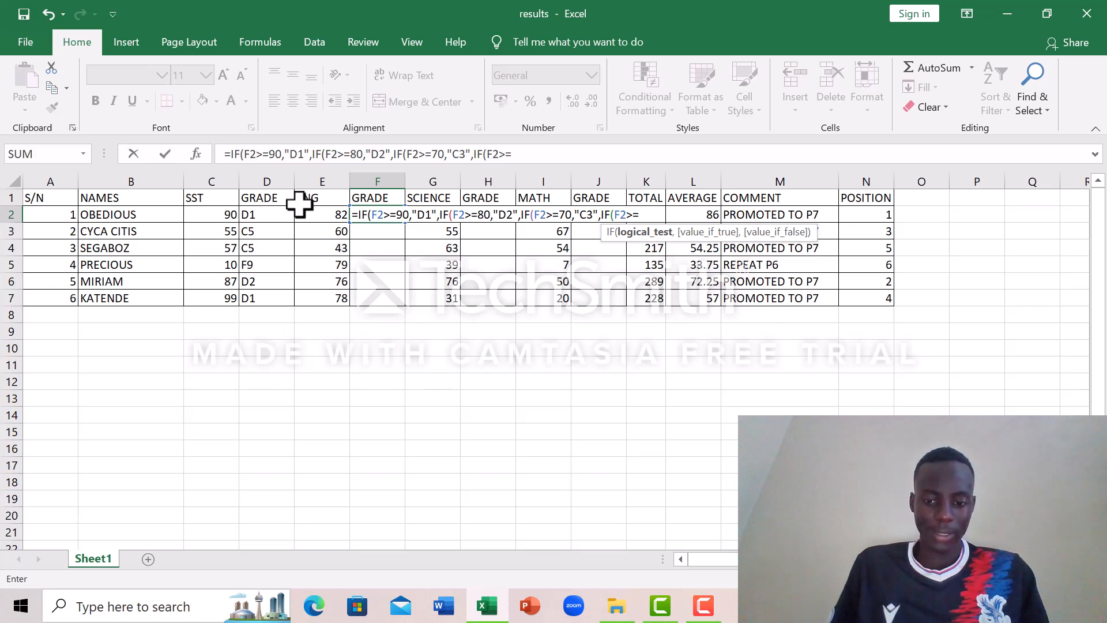
type("60")
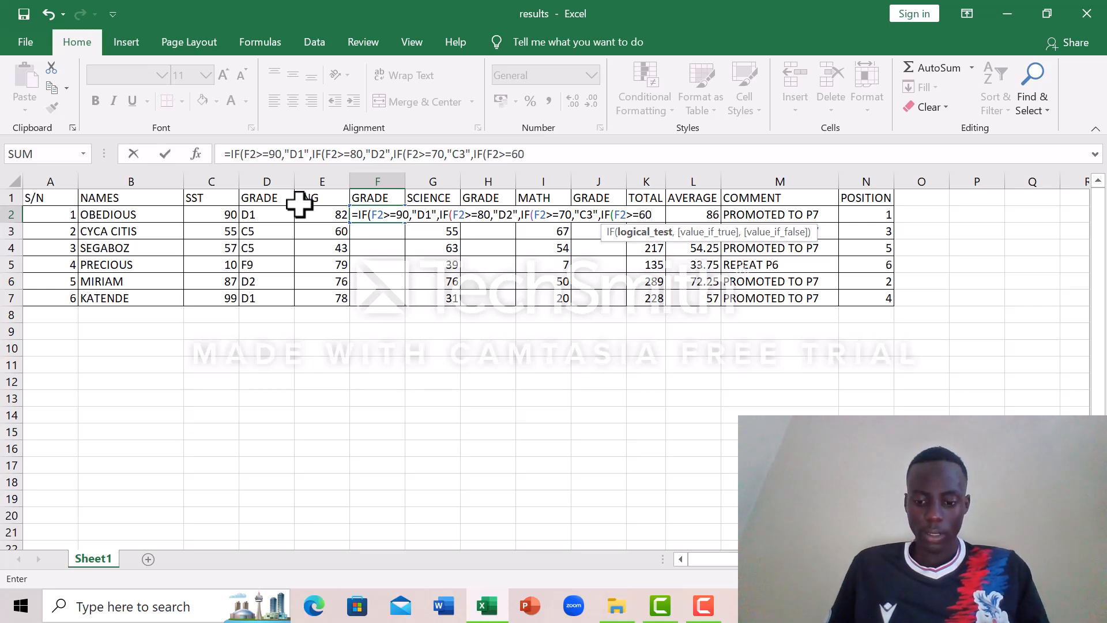
type(",\"")
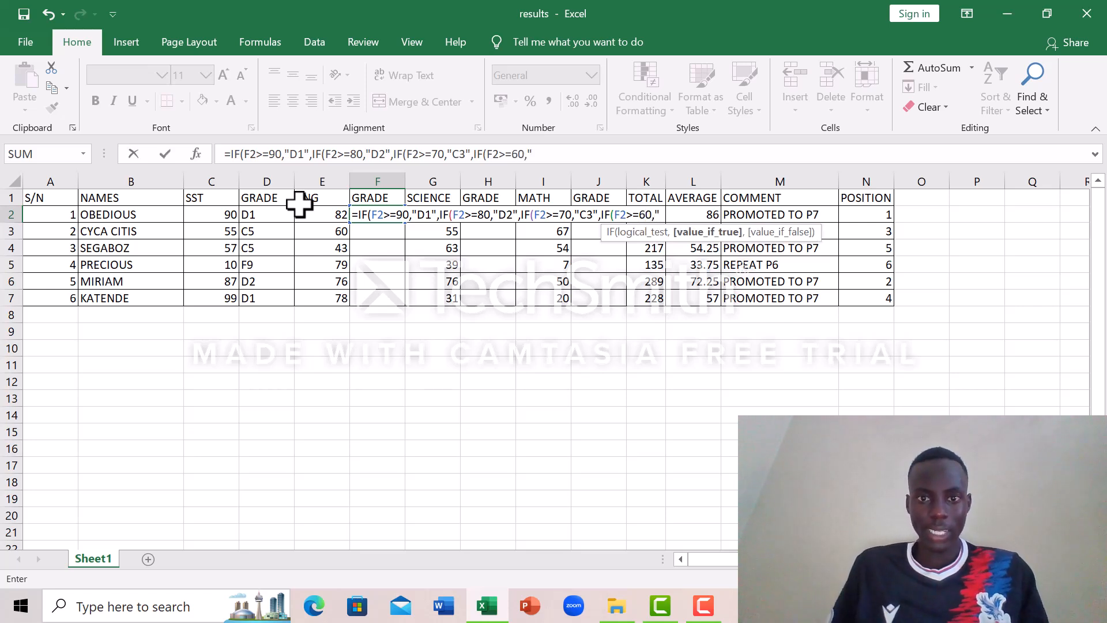
type("C4")
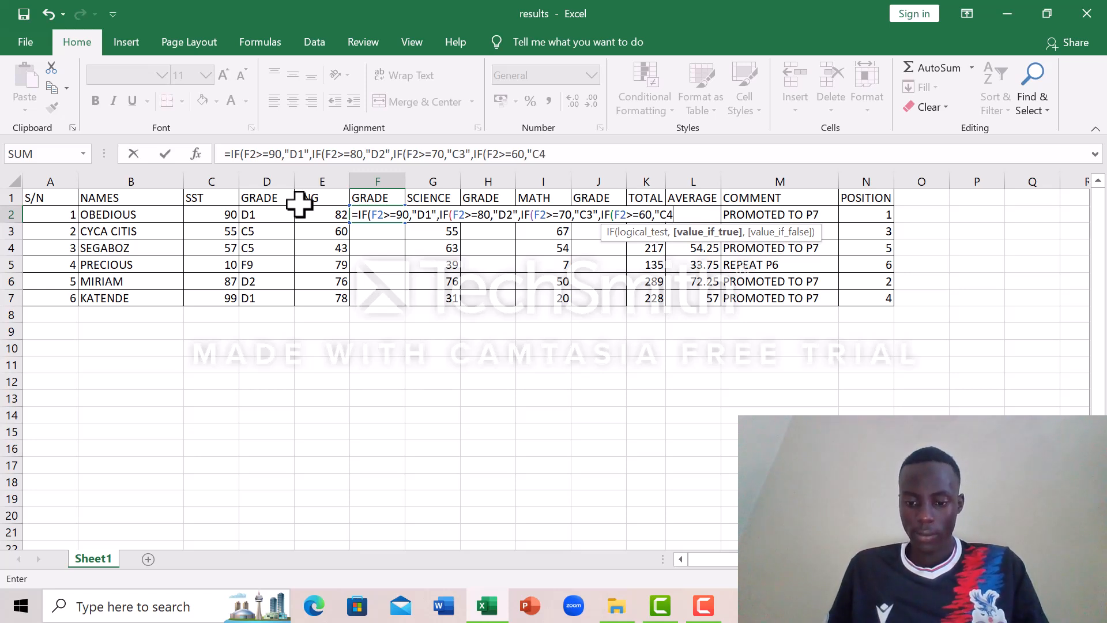
type("\",")
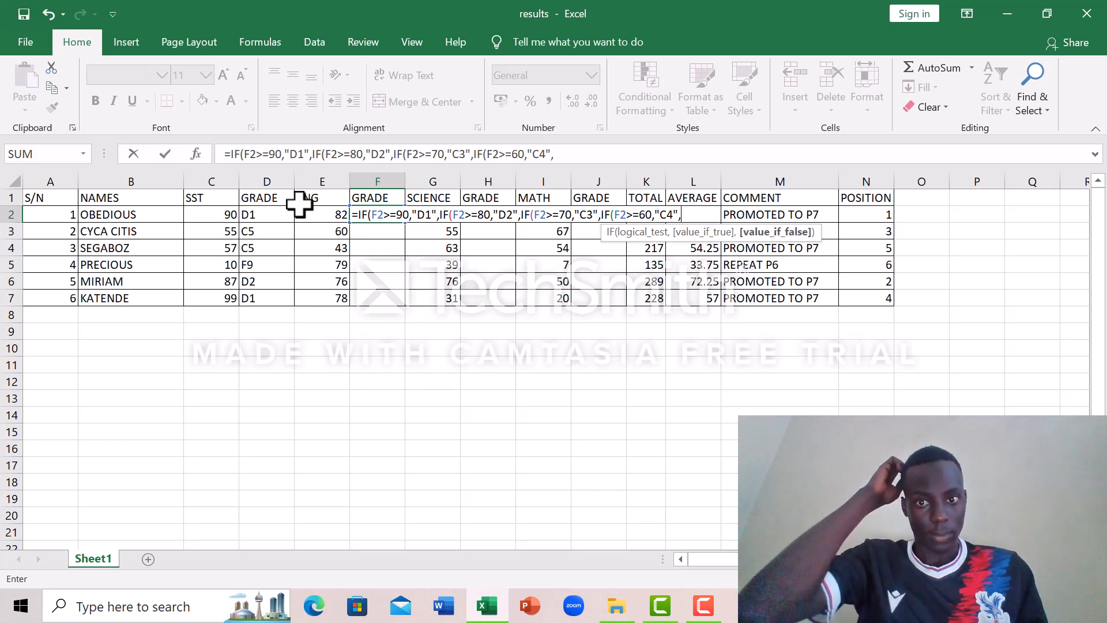
type("IF")
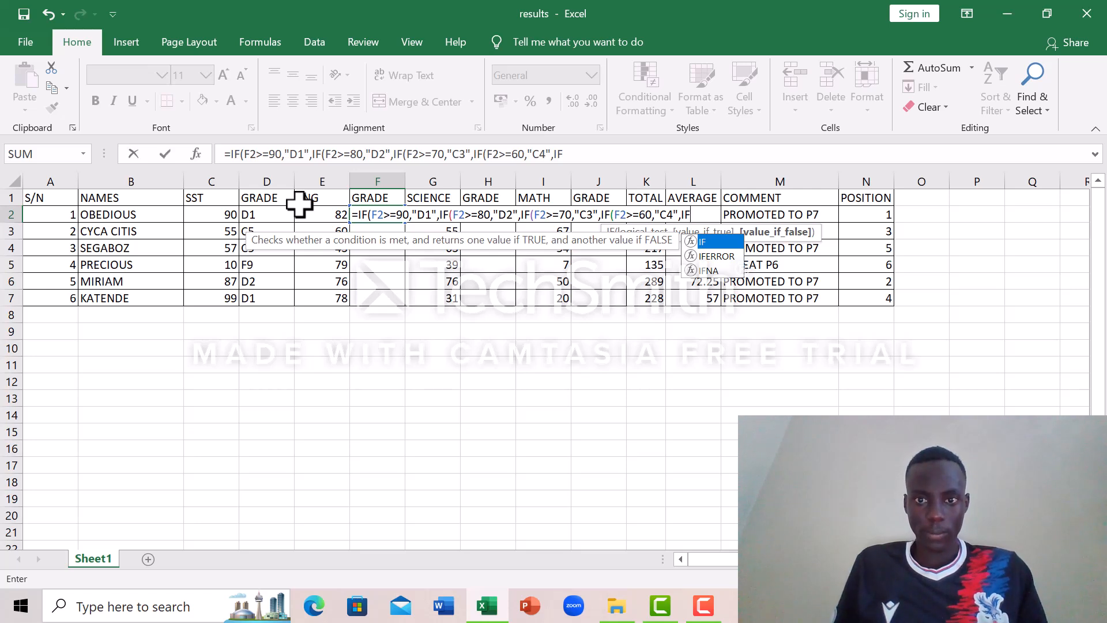
type("(")
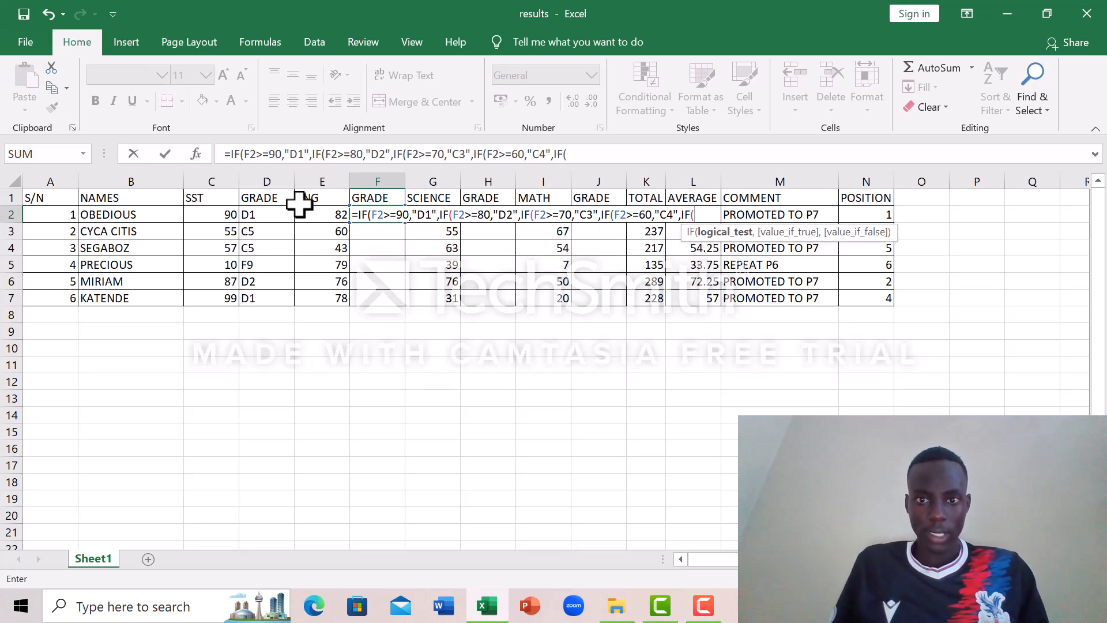
type("F2")
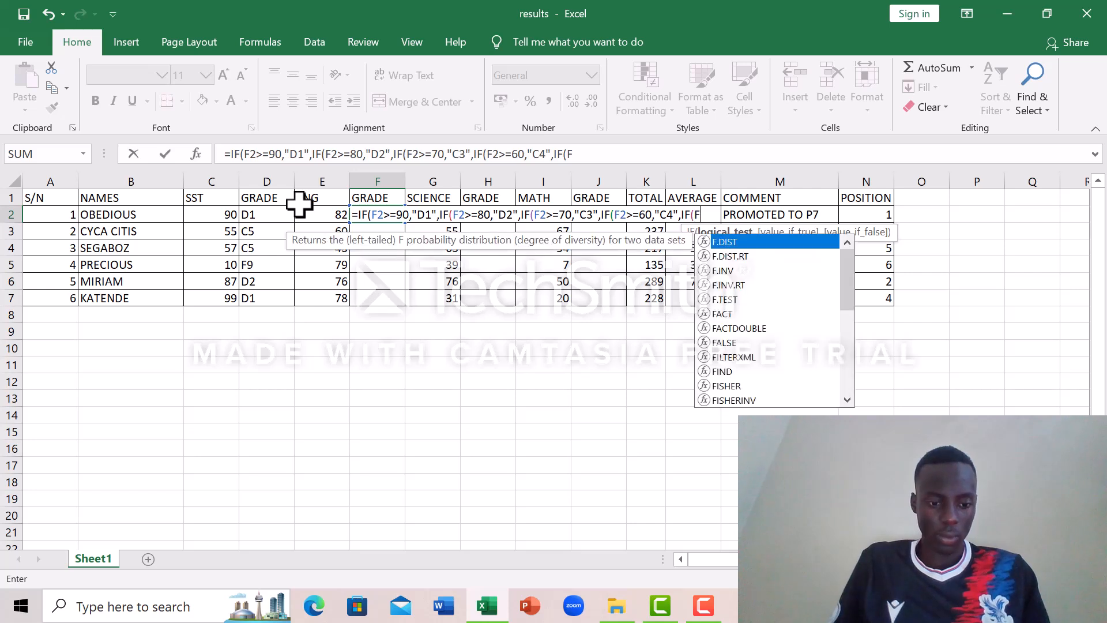
type(">=")
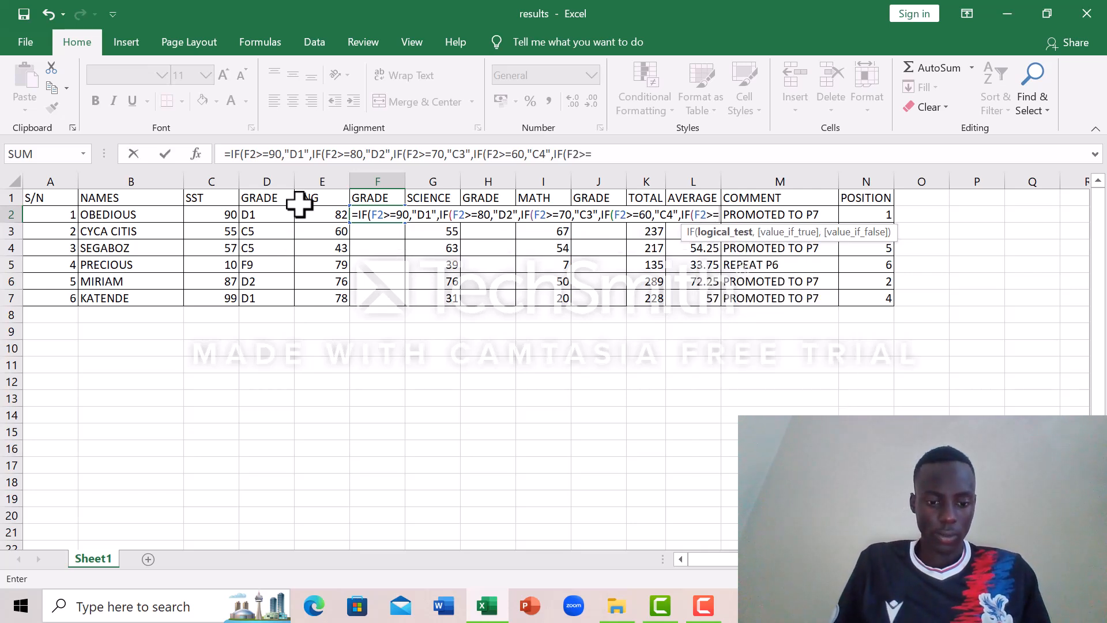
type("50")
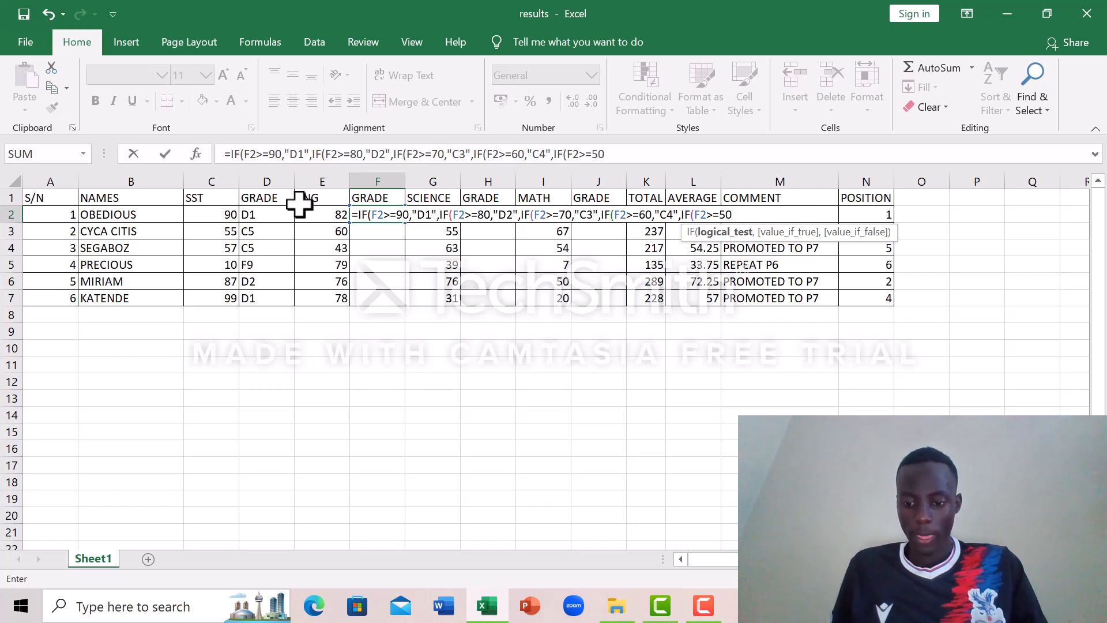
type(",\"")
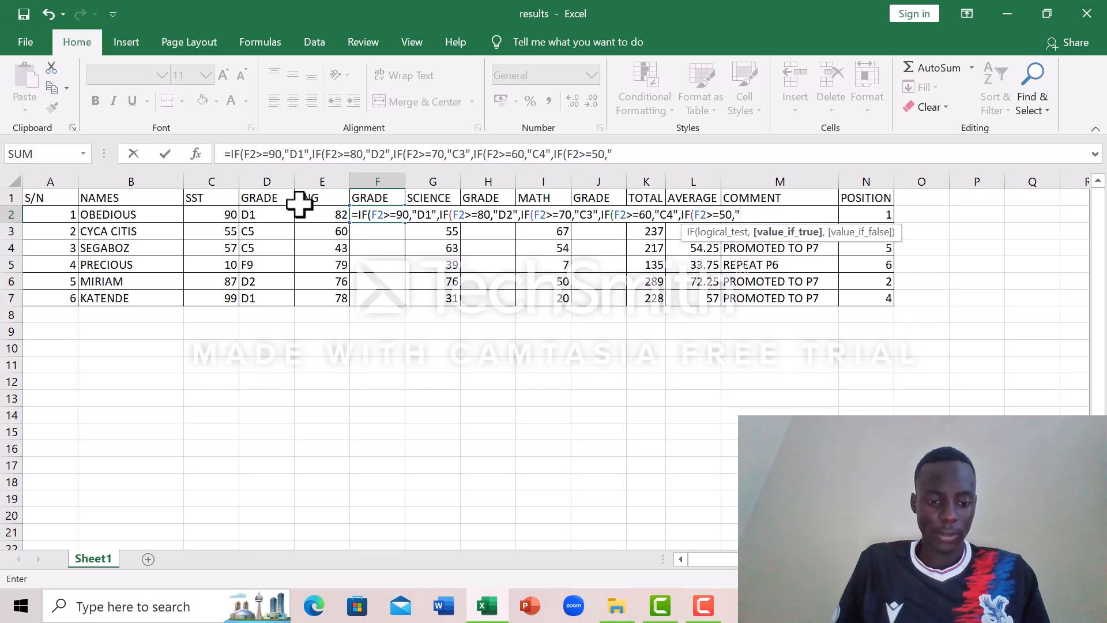
type("C5")
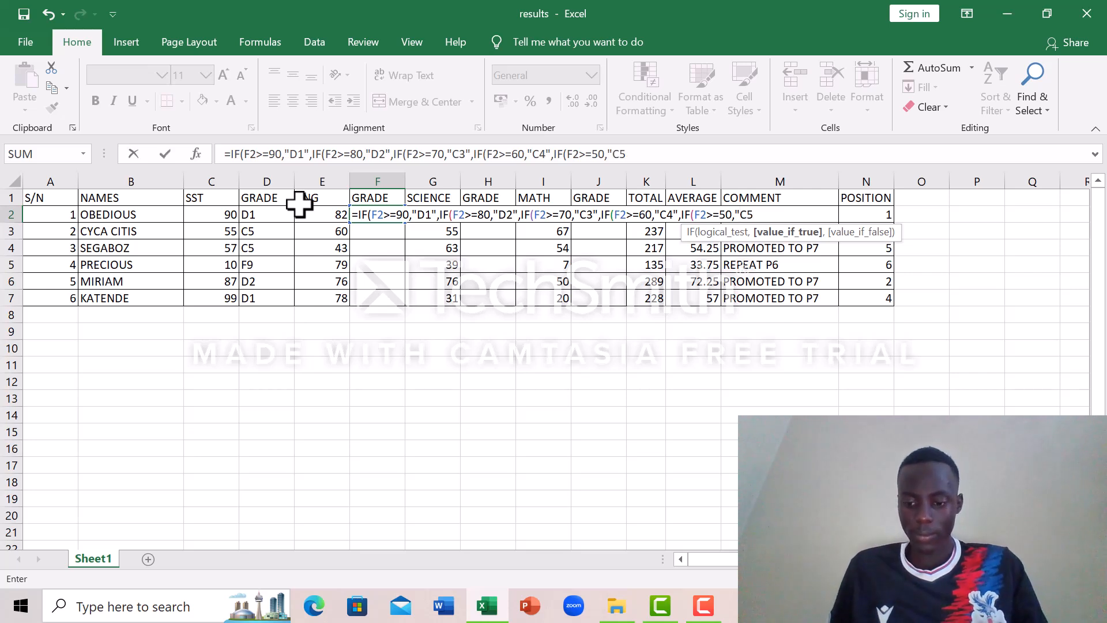
type("\"")
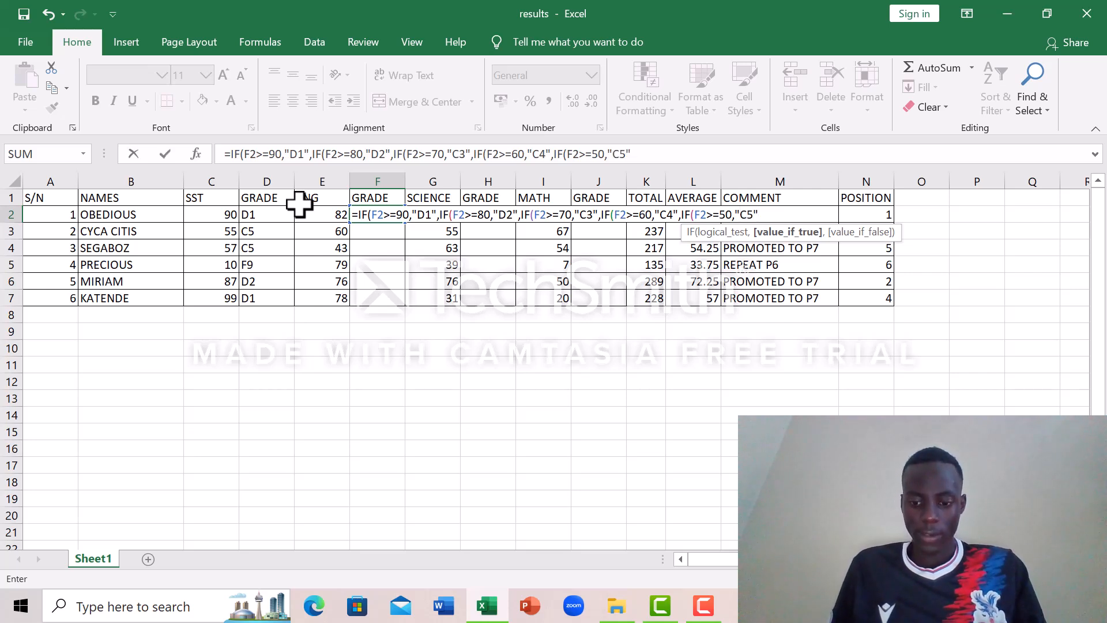
type(",")
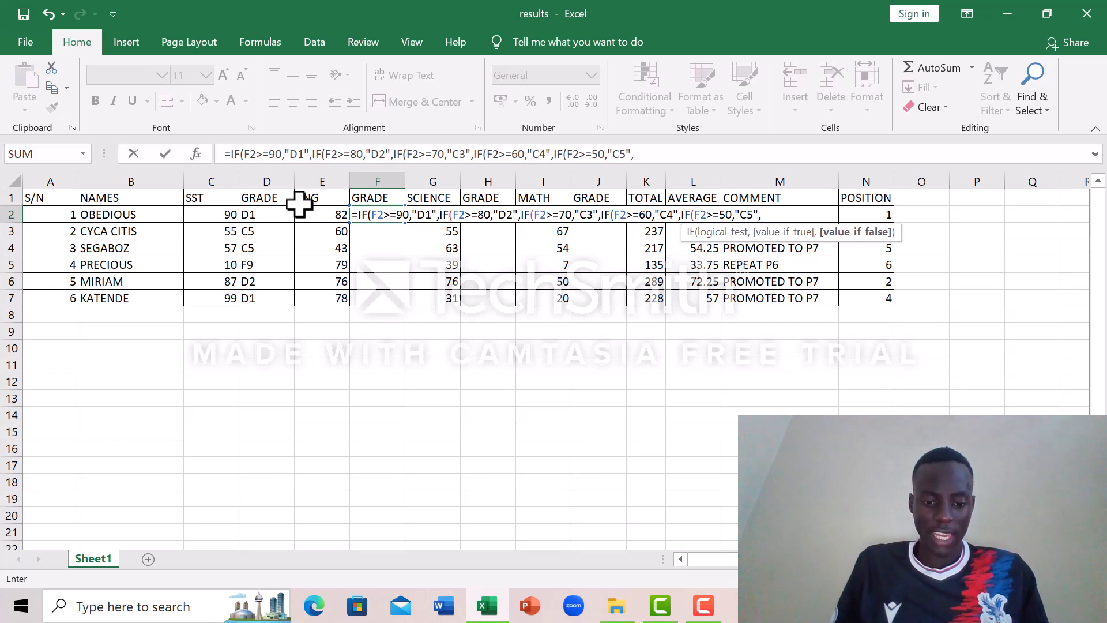
type("IF")
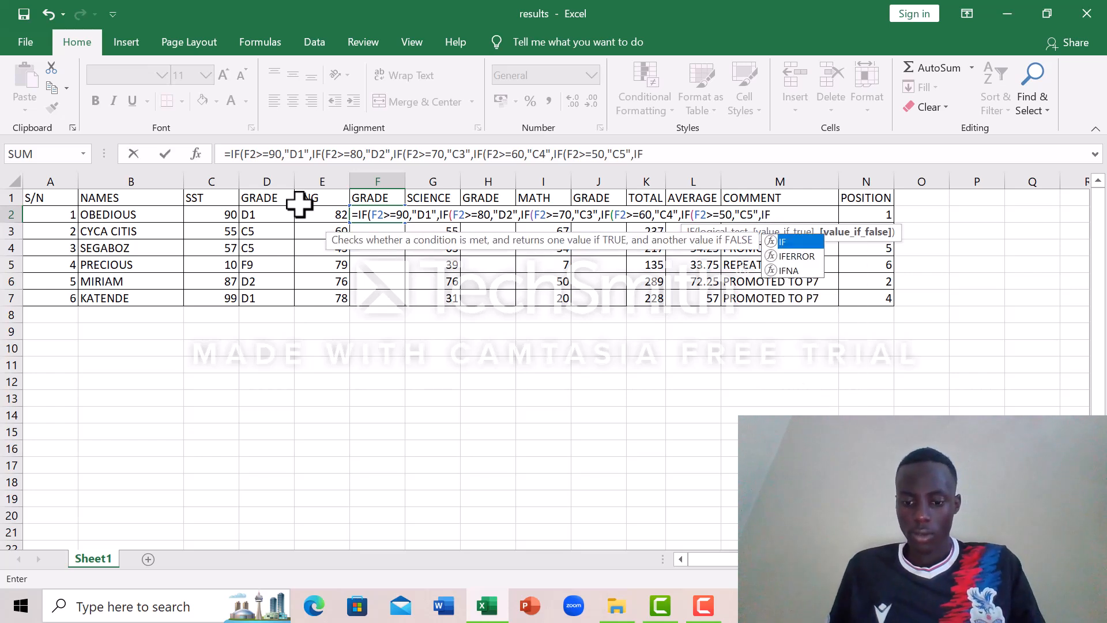
type("(")
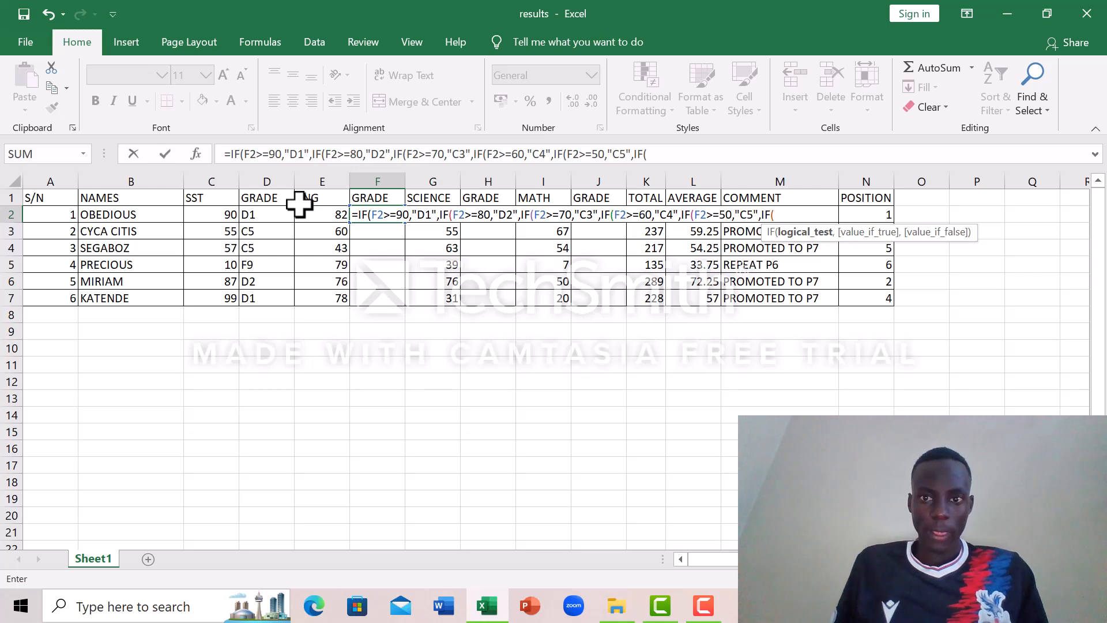
type("F")
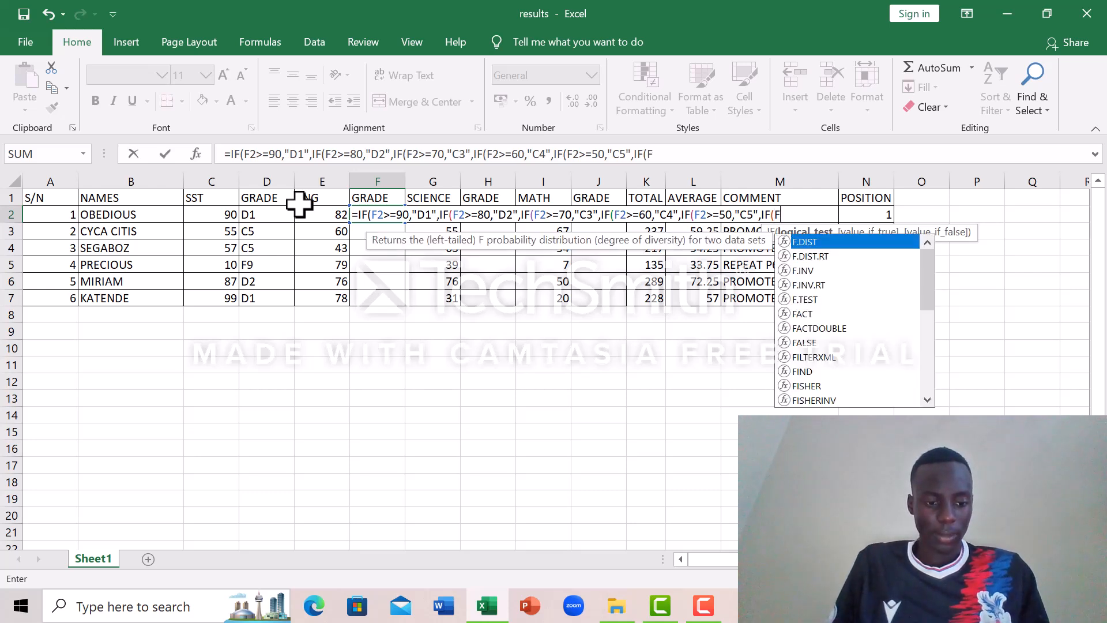
type("2>")
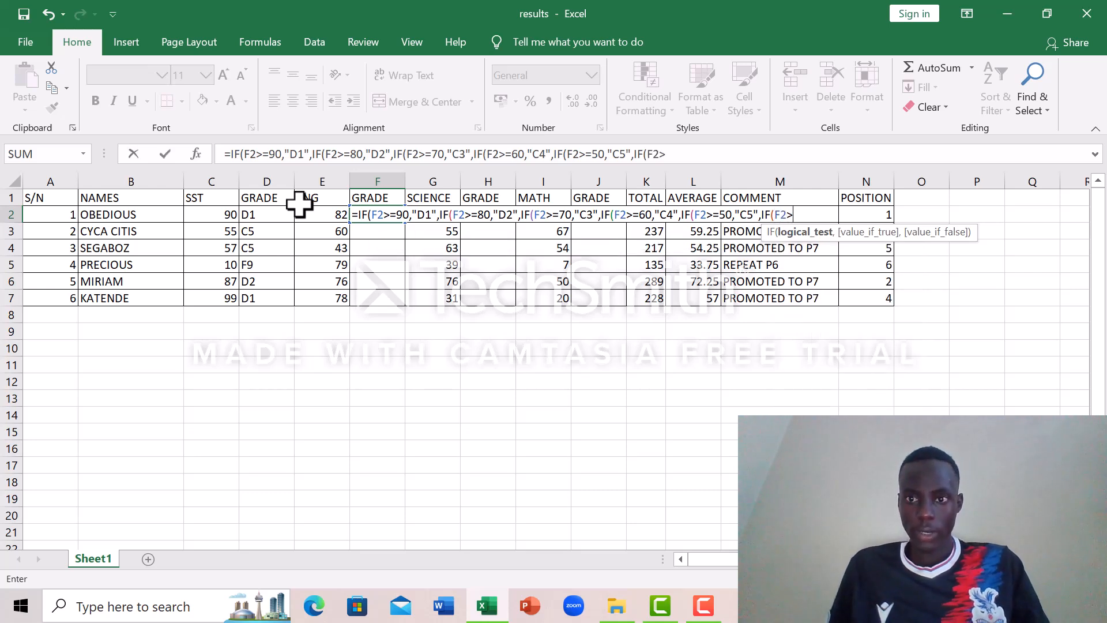
type("=")
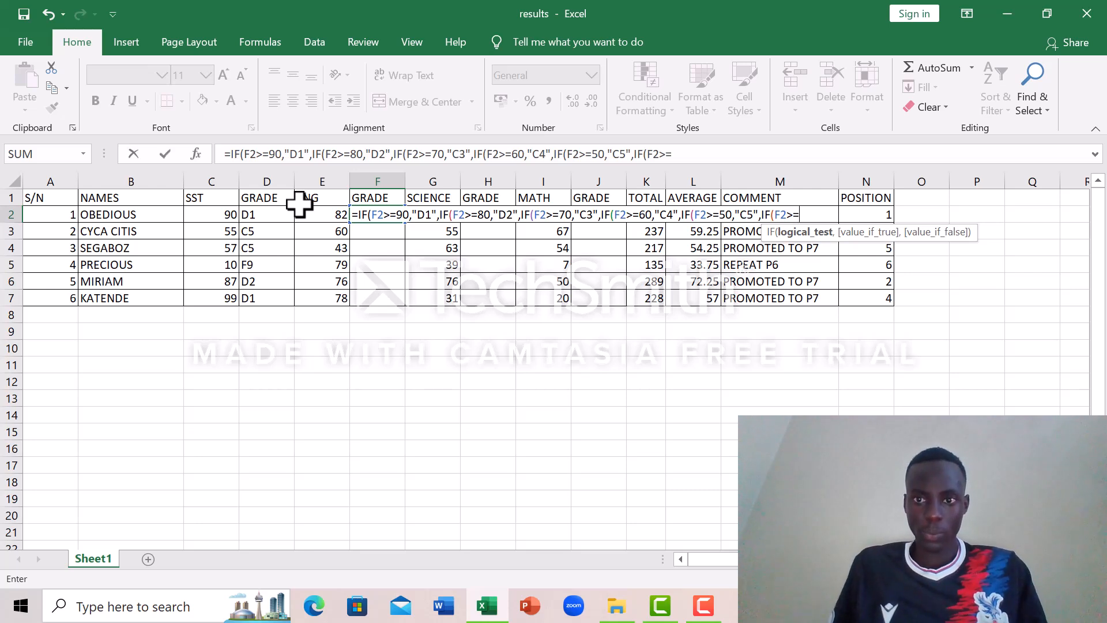
type("4")
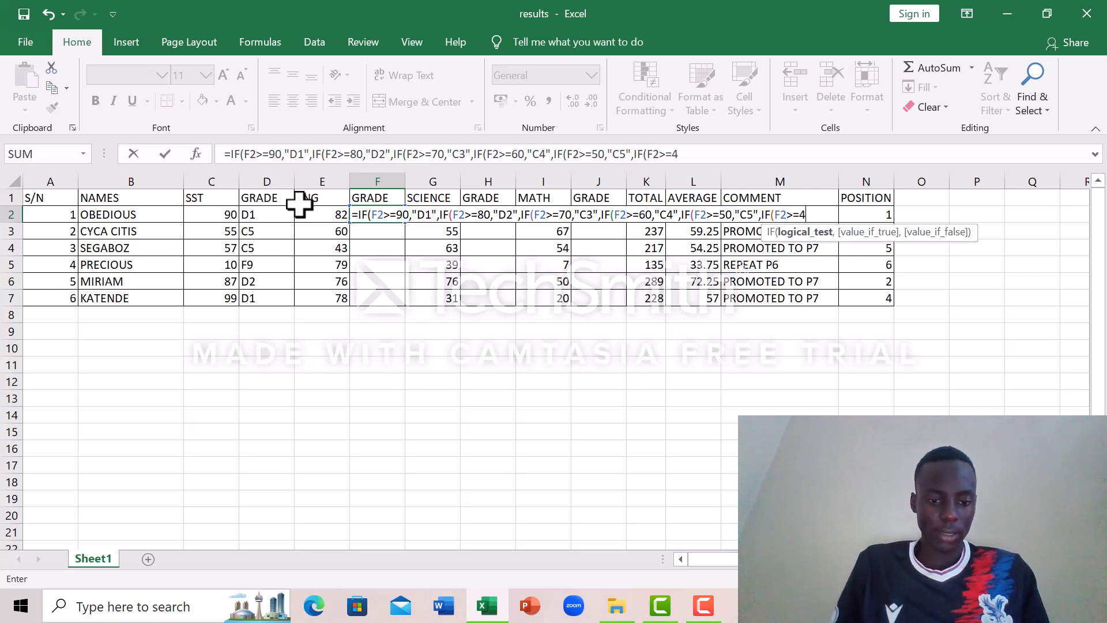
type("0,\"")
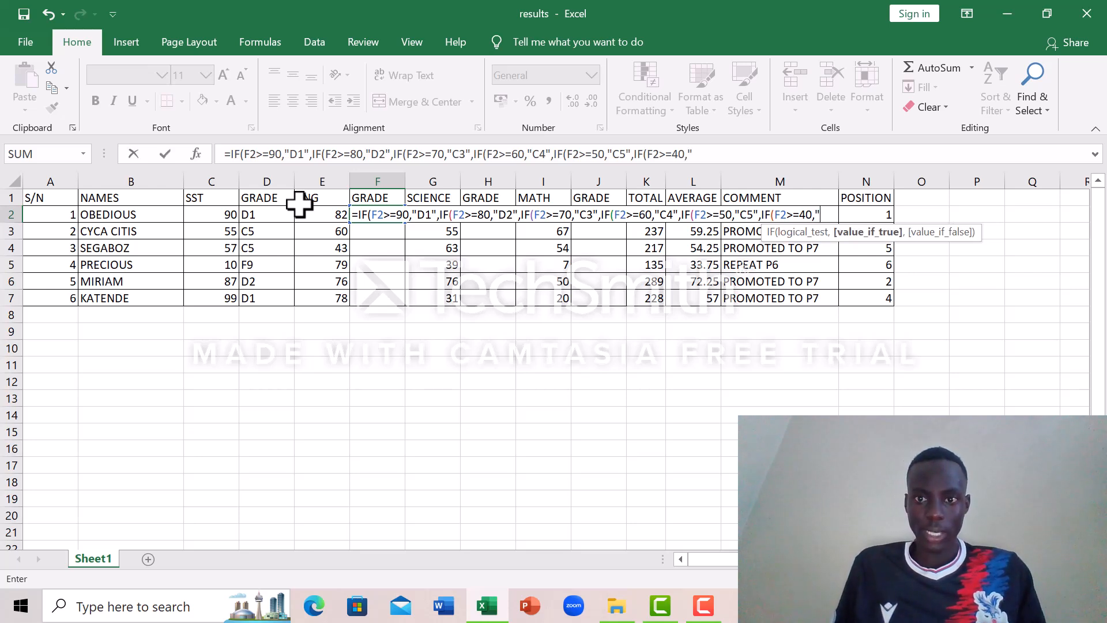
type("C6")
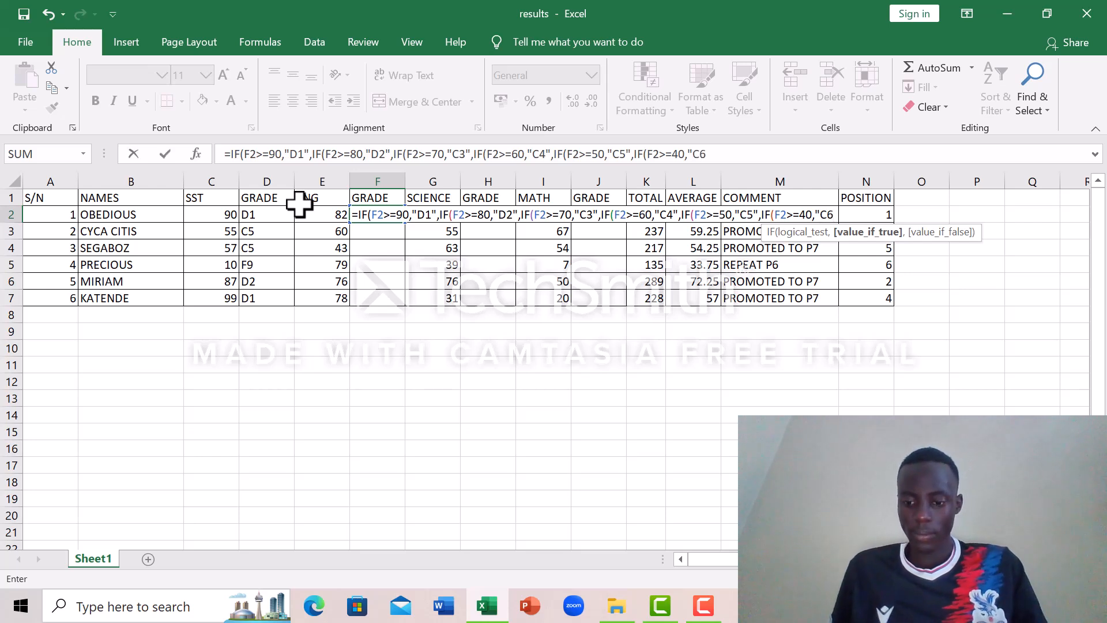
type("\"")
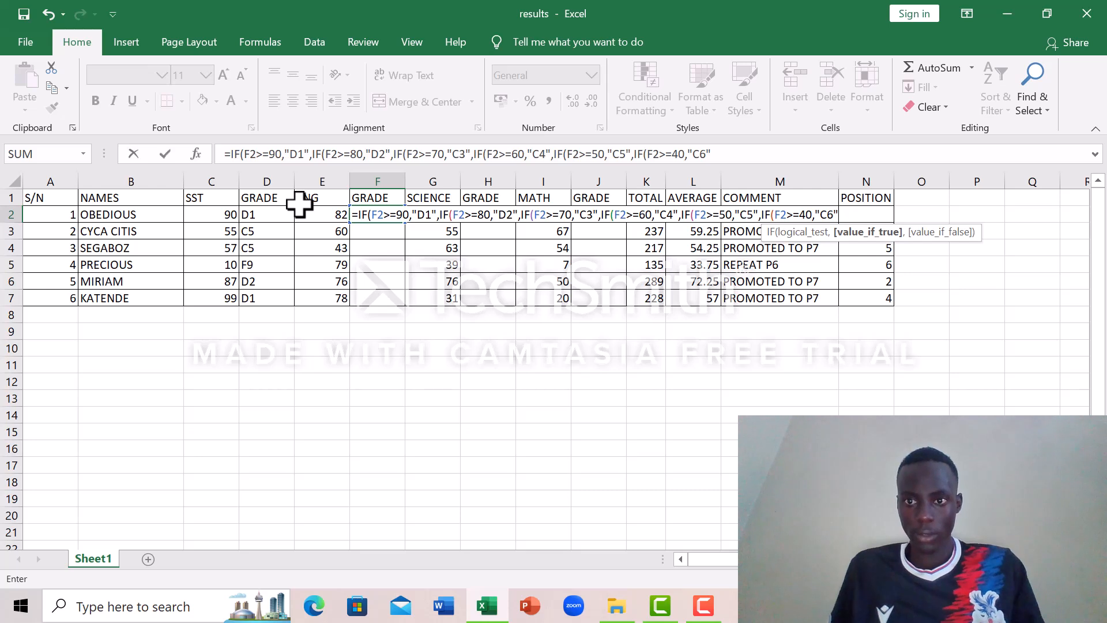
type(",")
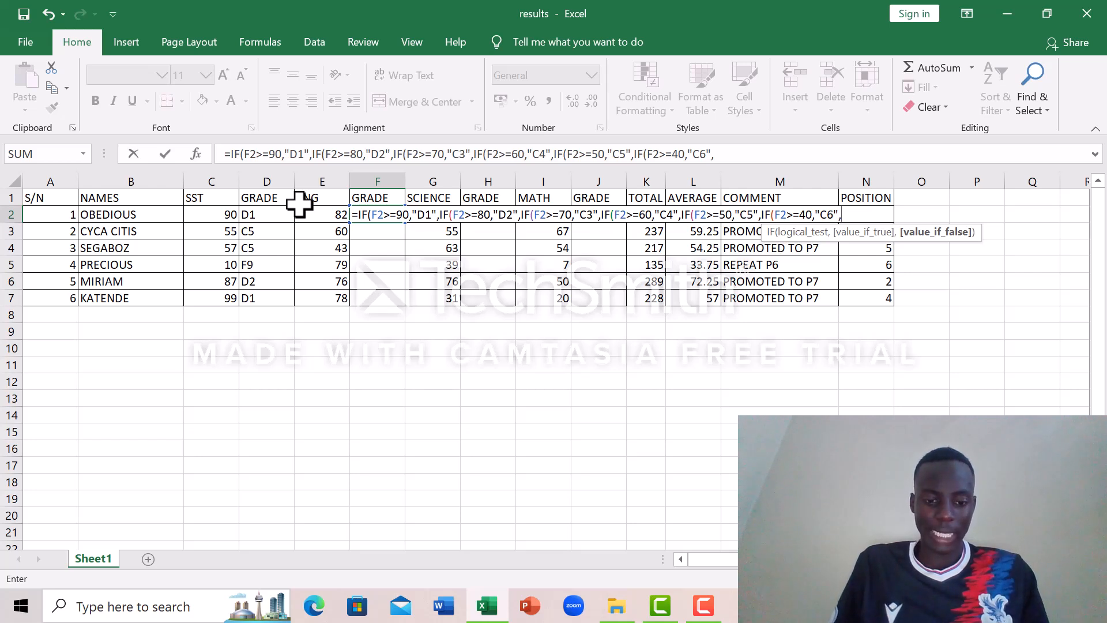
type("IF")
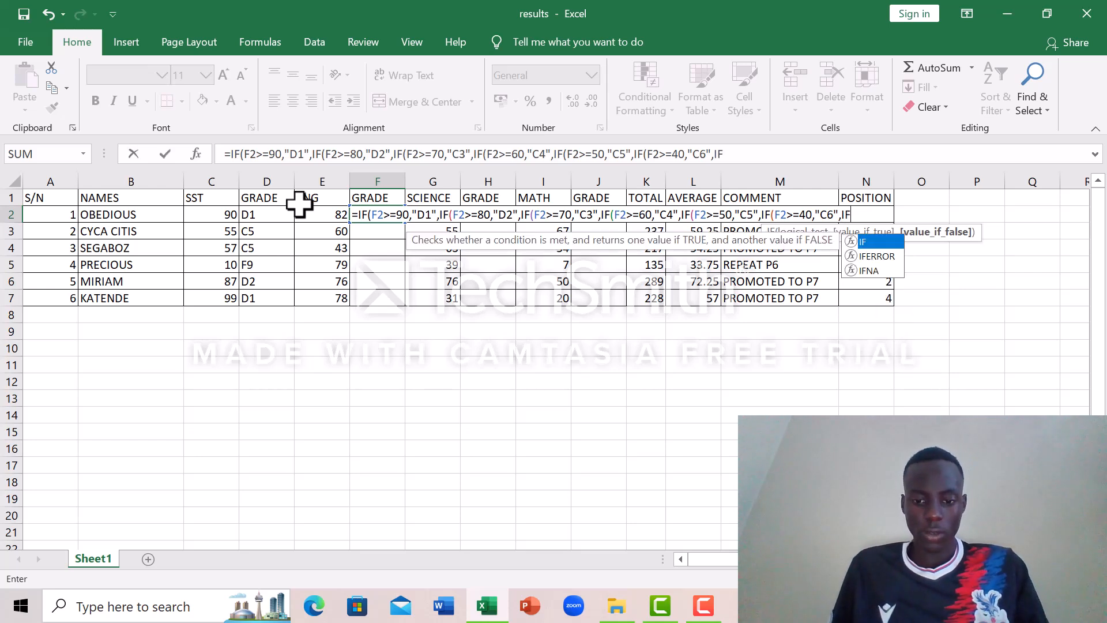
type("(")
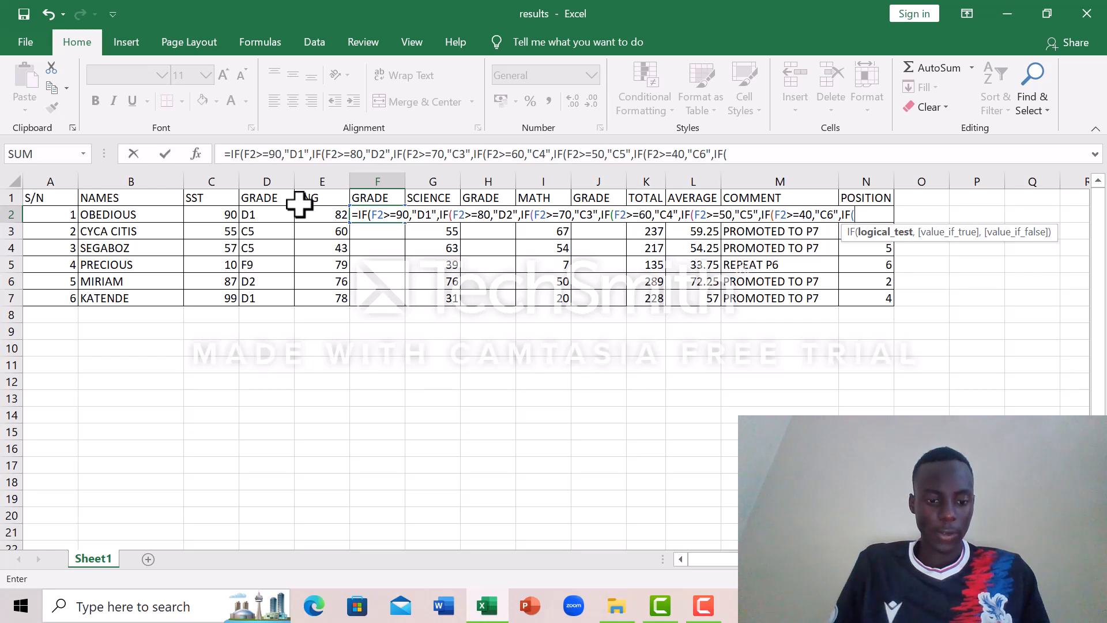
type("F2")
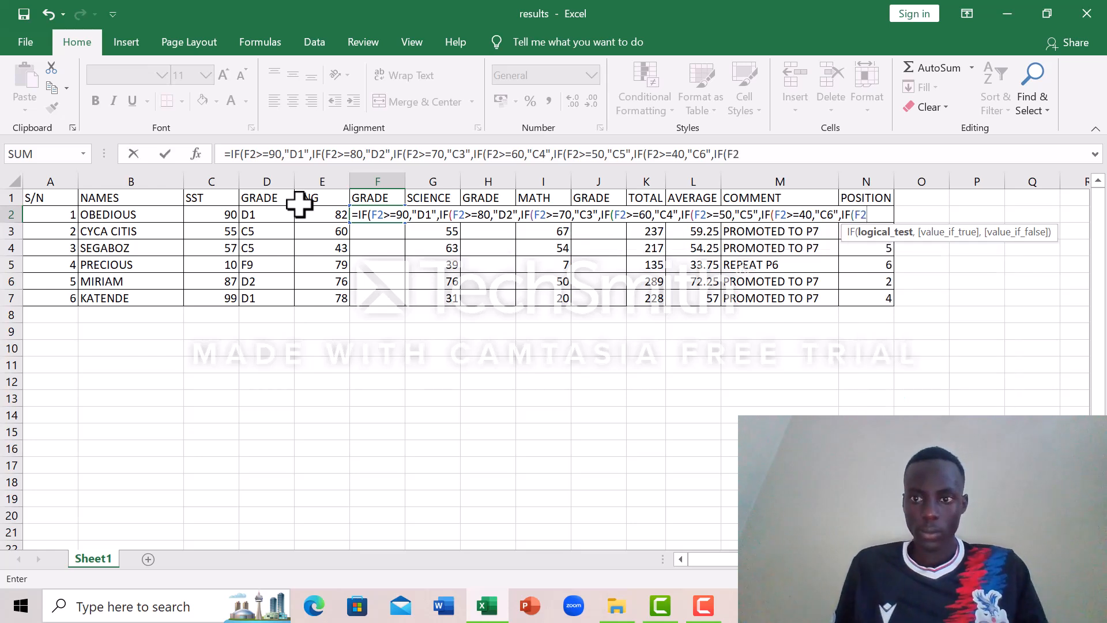
type(">")
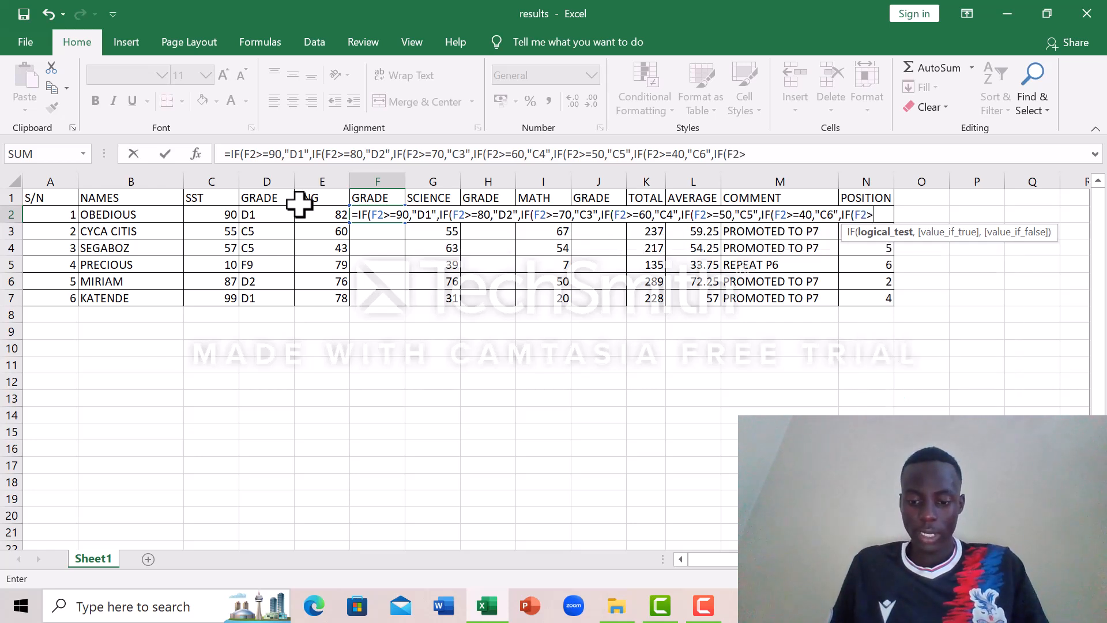
type("=")
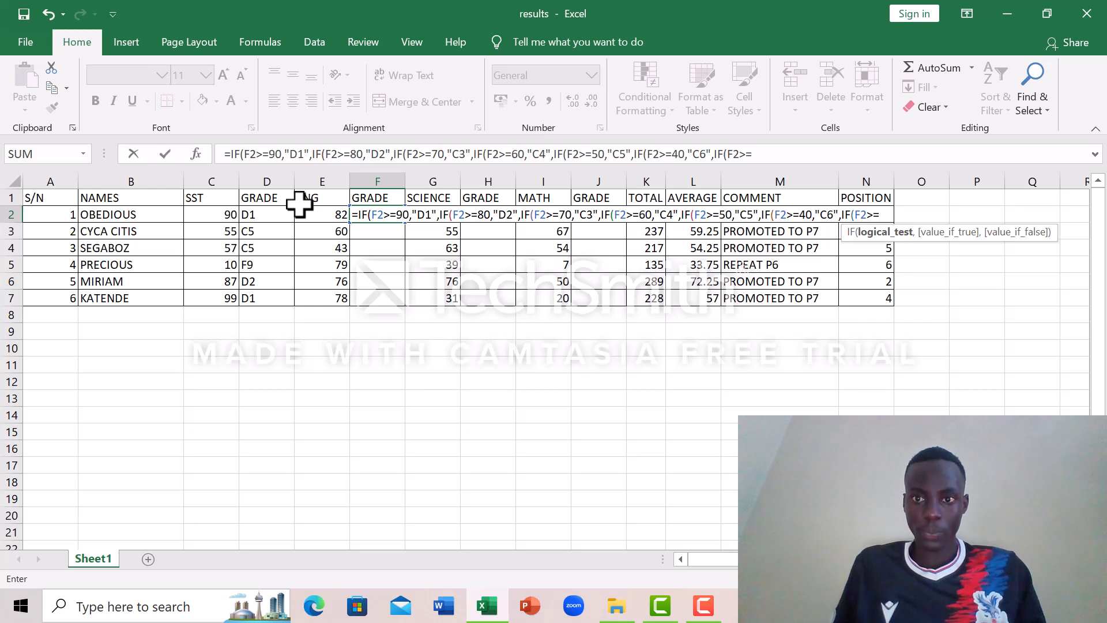
type("30")
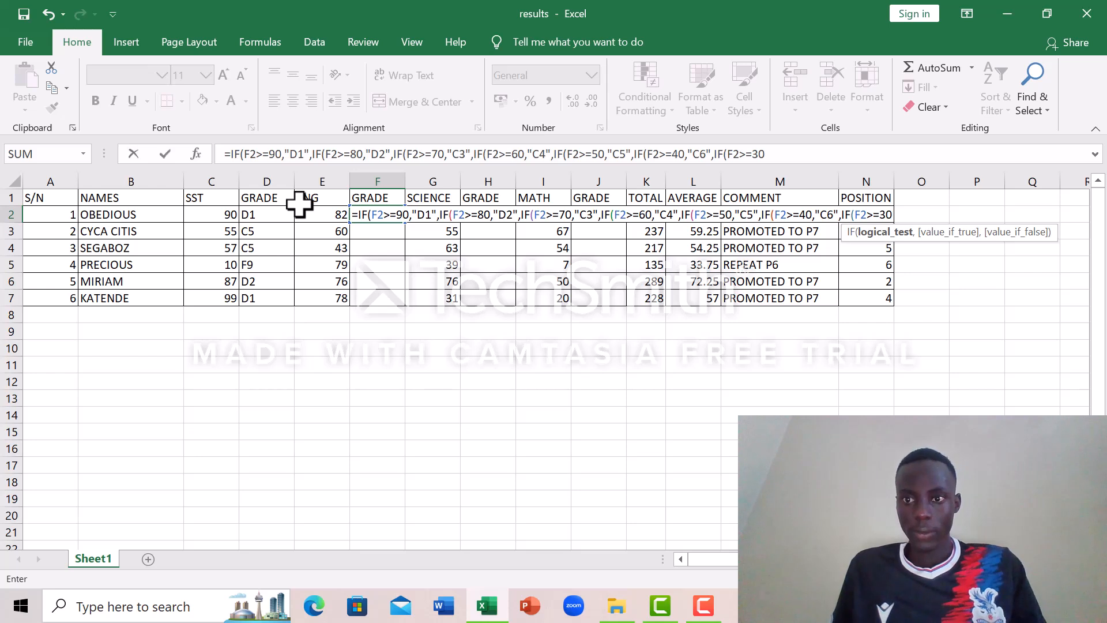
type(",")
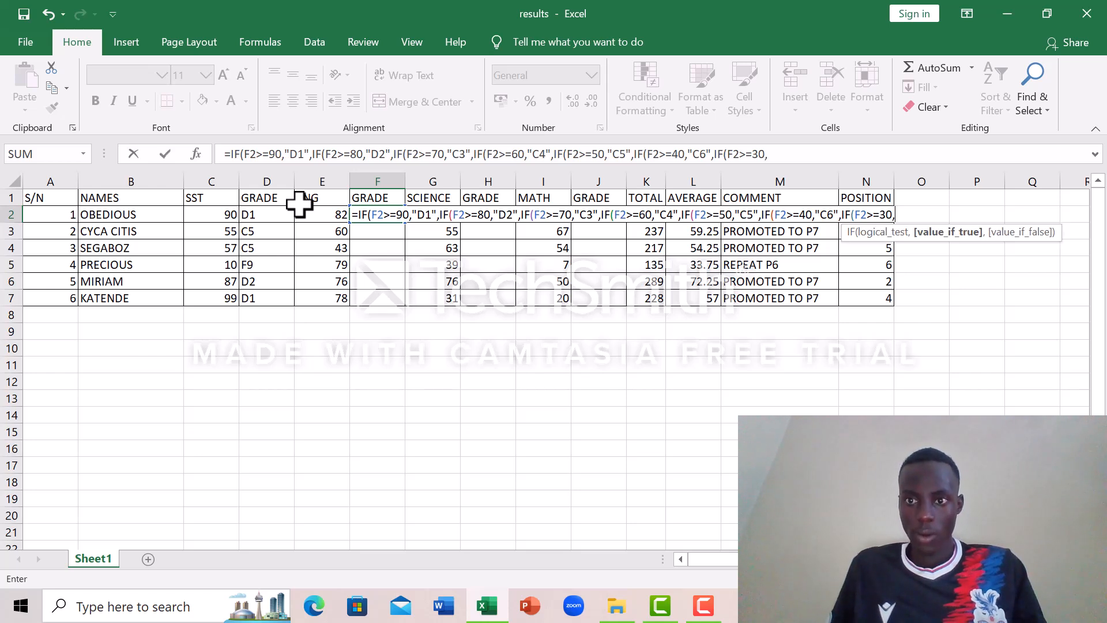
type("\"")
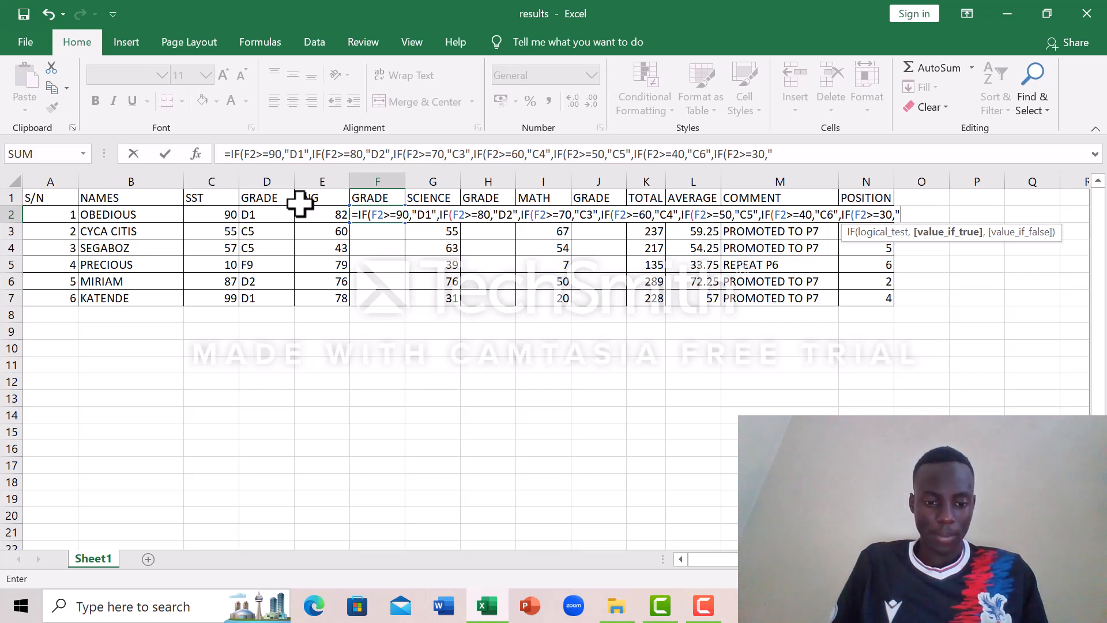
type("P7")
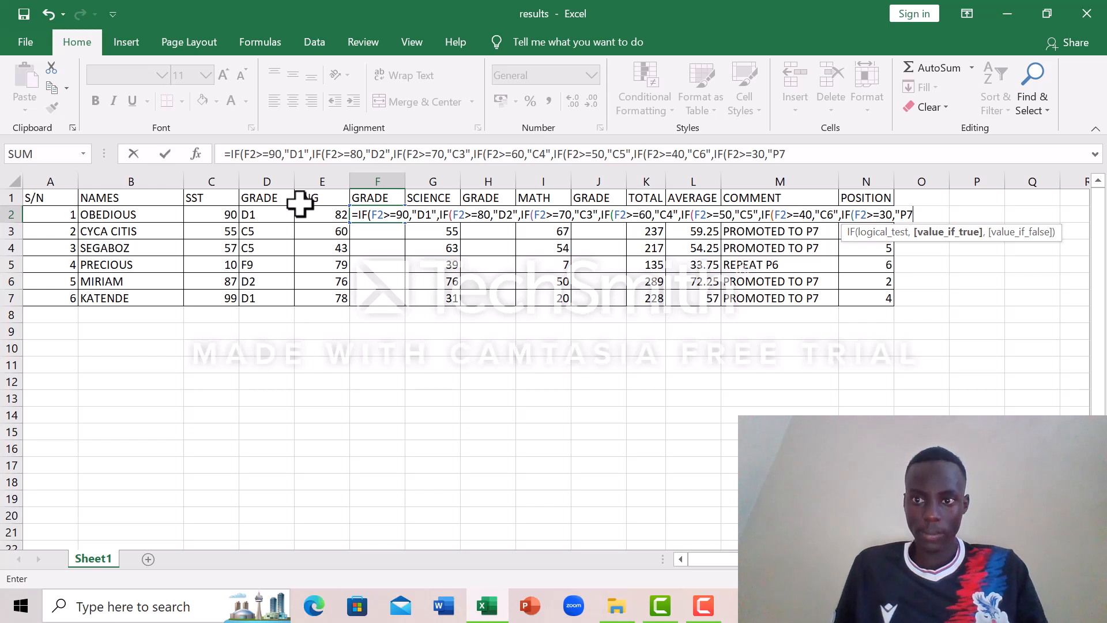
type("\"")
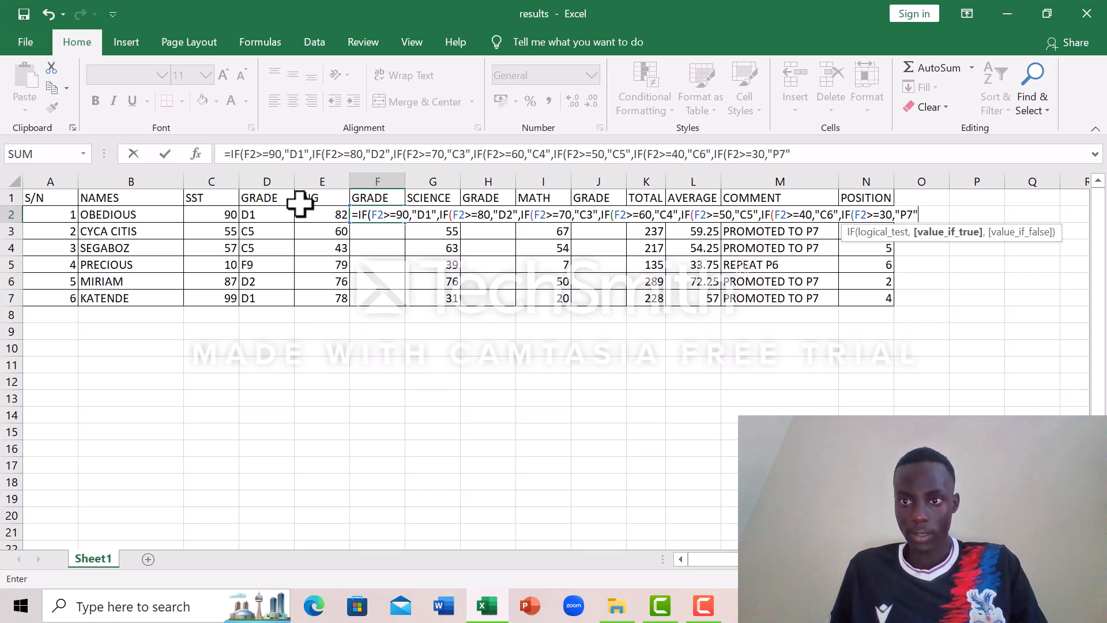
type(",")
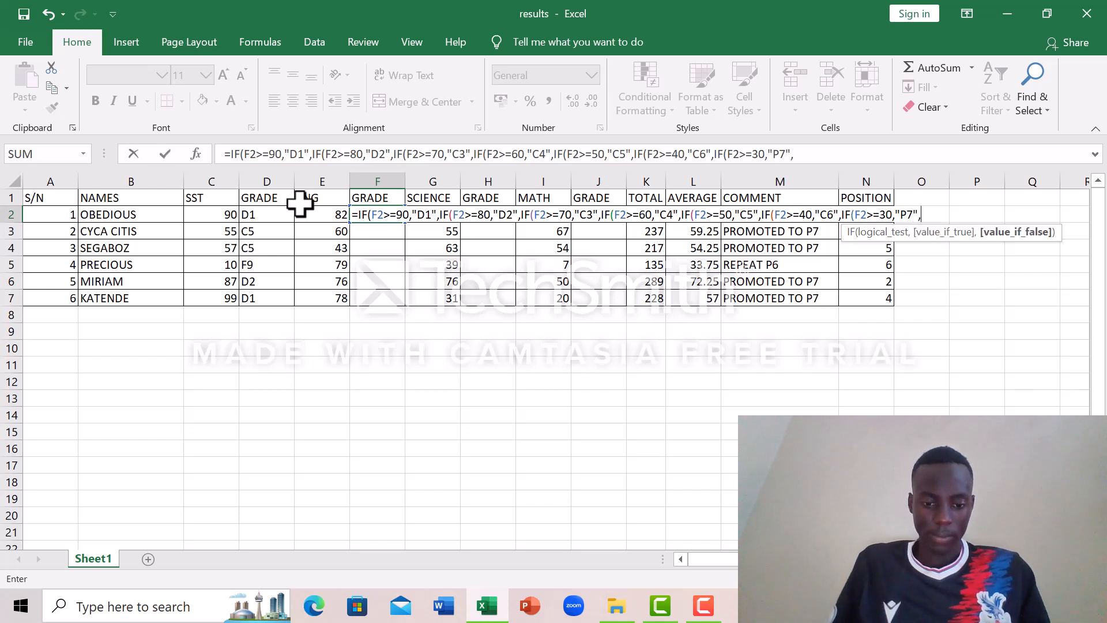
type("IF")
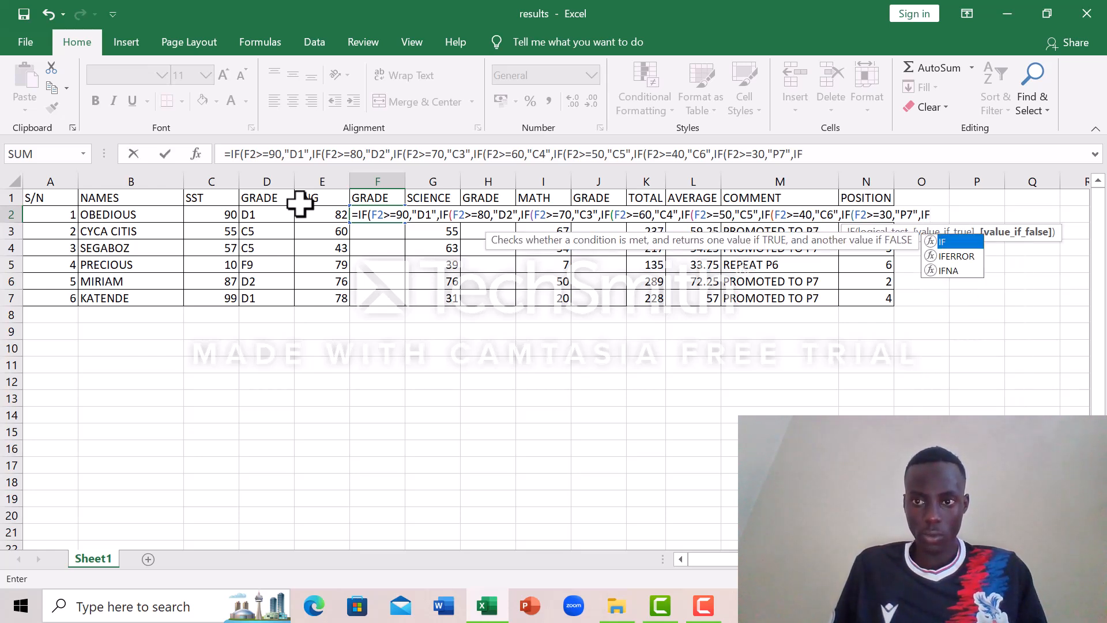
type("(")
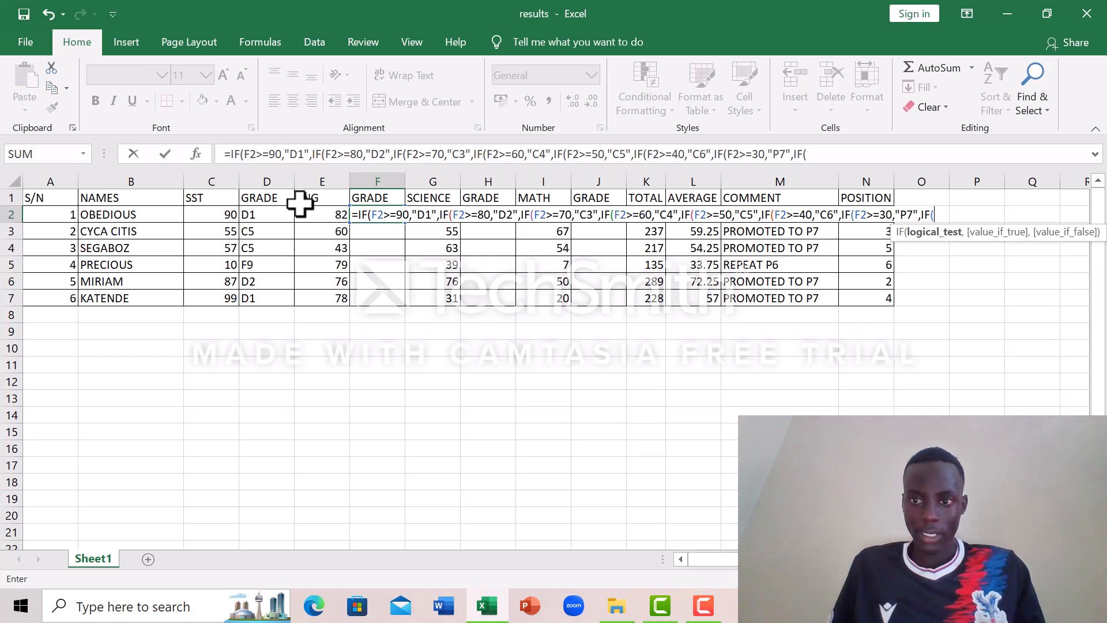
type("F2")
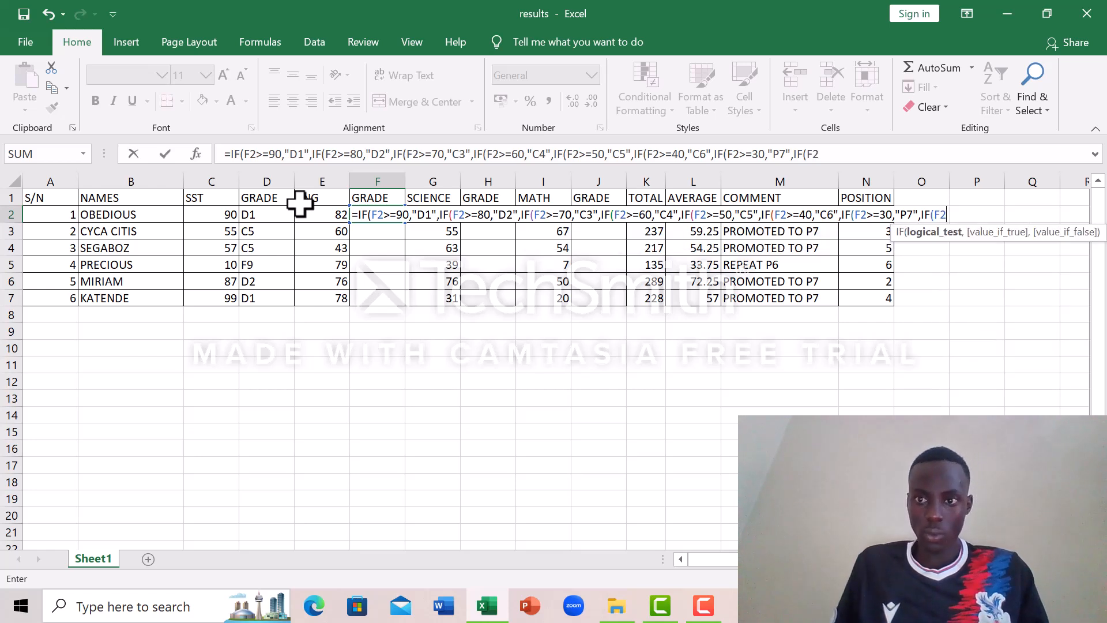
type(">=")
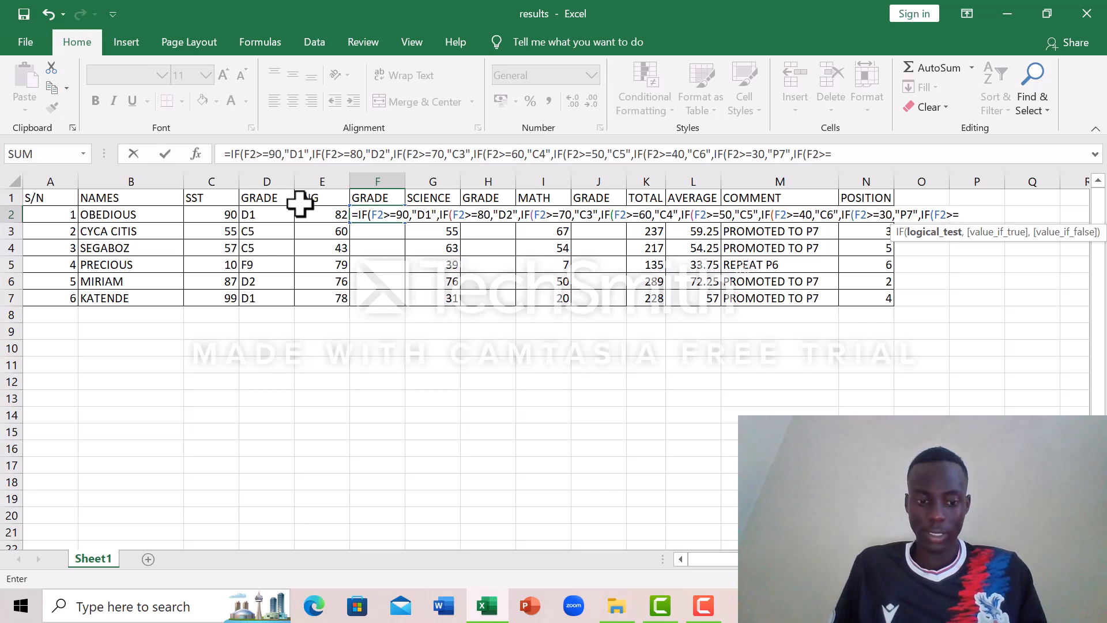
type("20")
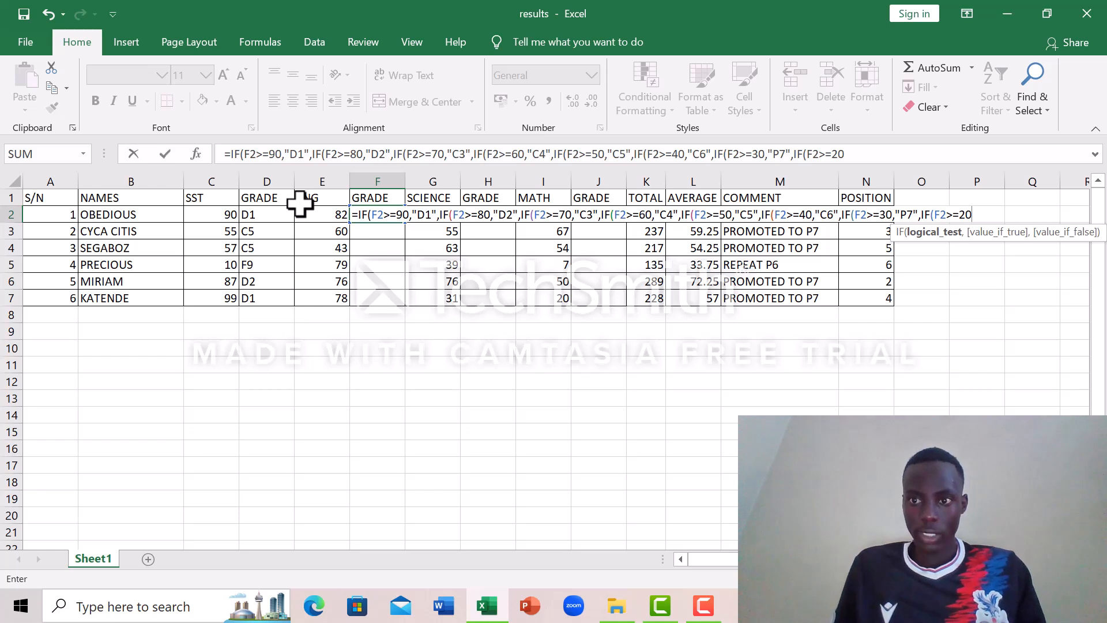
type(",\"")
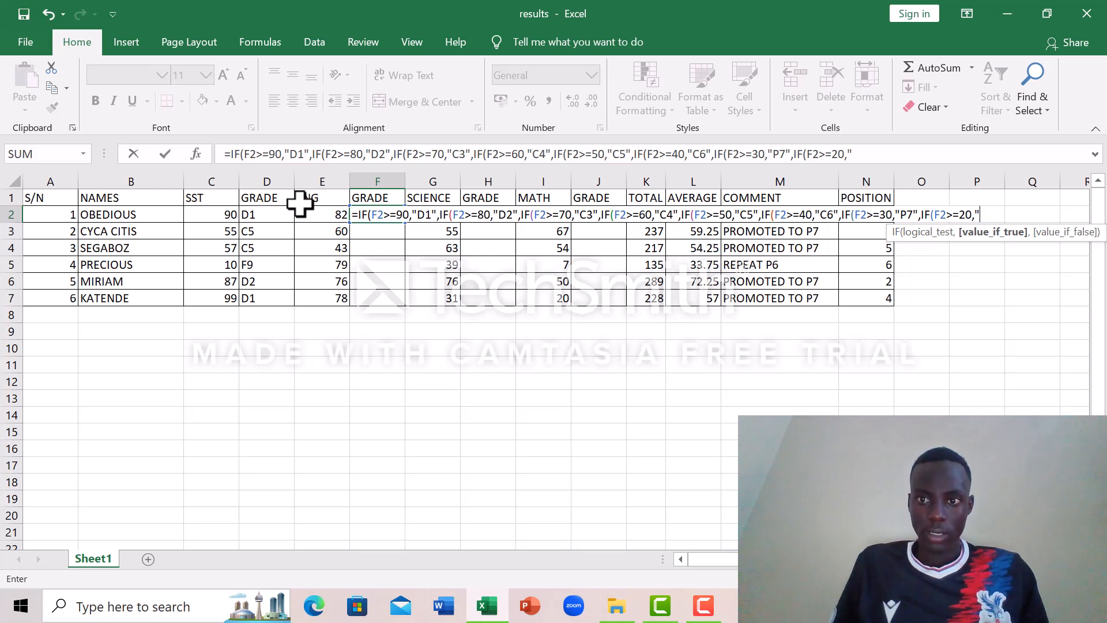
Step: Nest an eighth IF in the F2 formula that returns "P8" when F2>=20, ending with a comma
type("P8\"")
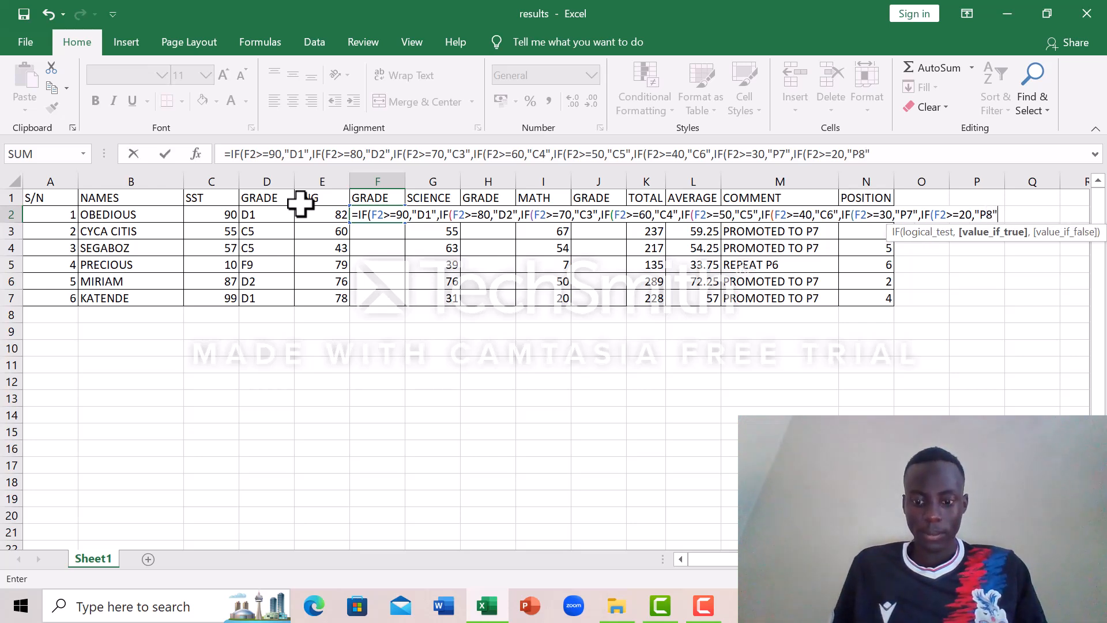
type(",")
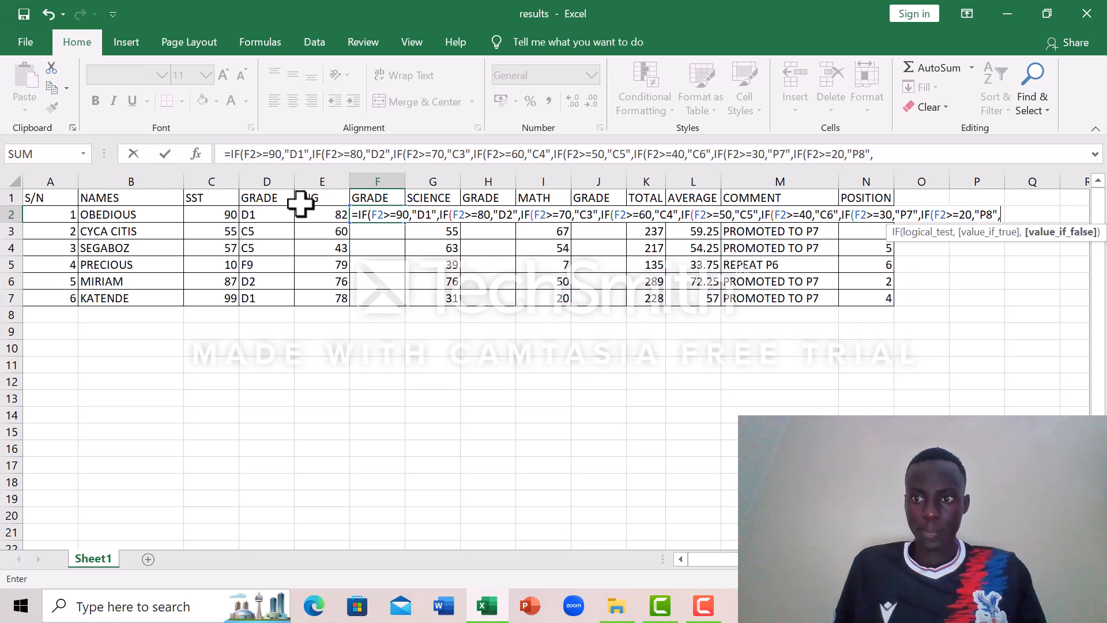
Step: Nest a ninth IF in the F2 formula that returns "F9" when F2>=10
type("IF")
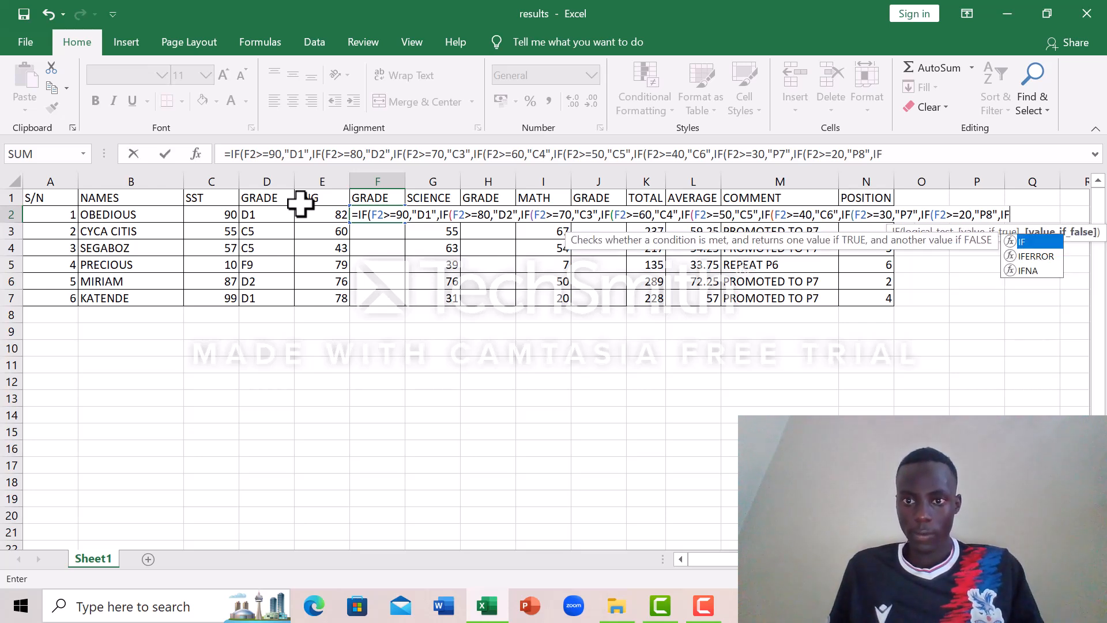
type("(")
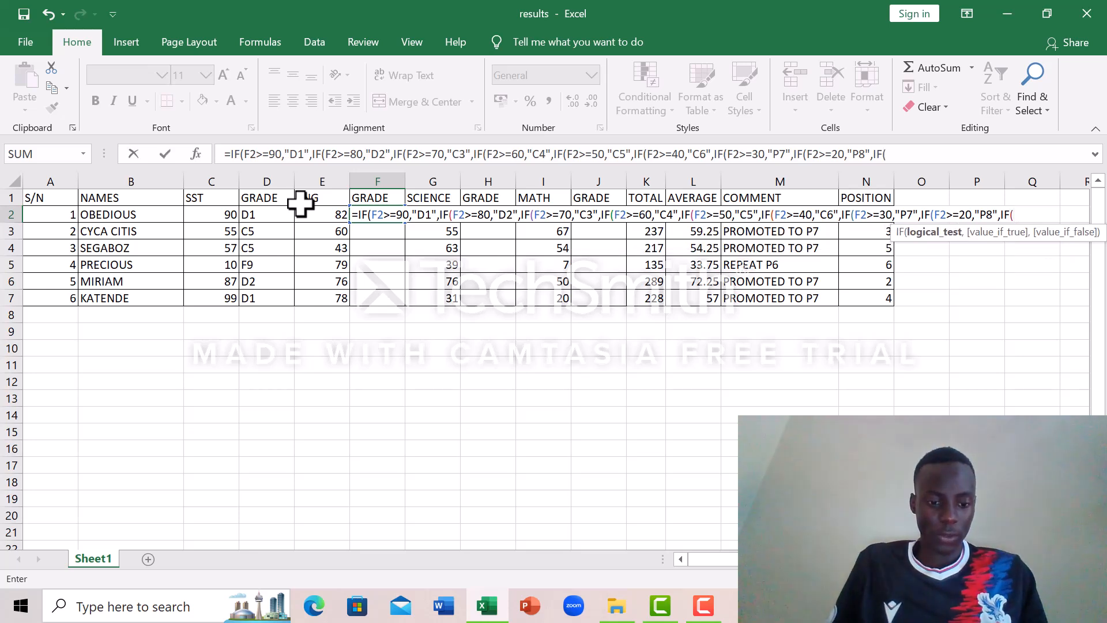
type("F2")
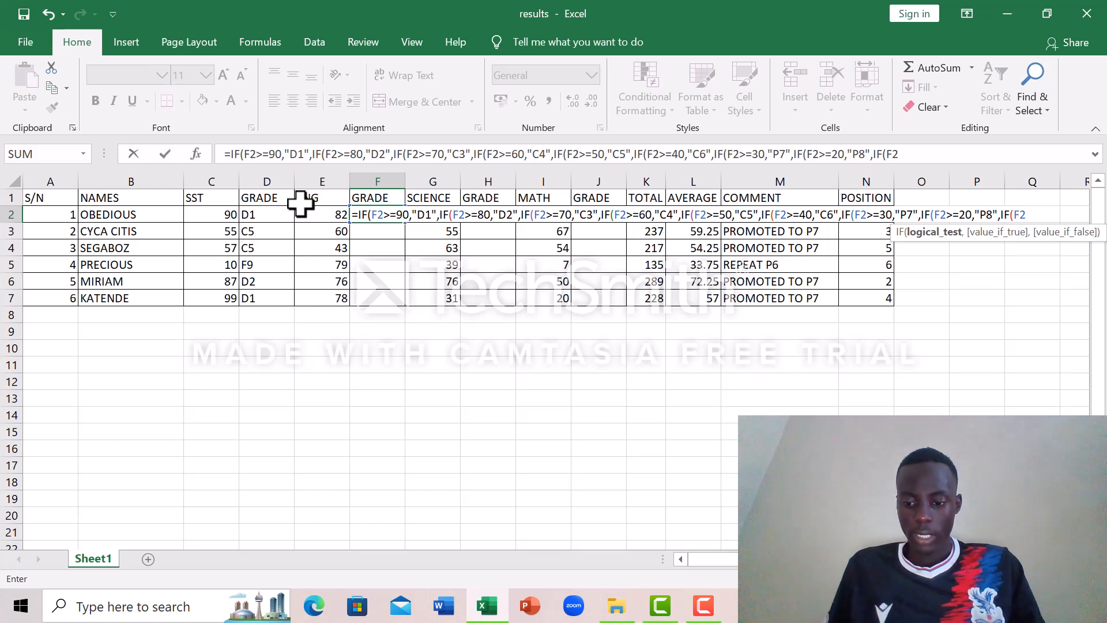
type(">=")
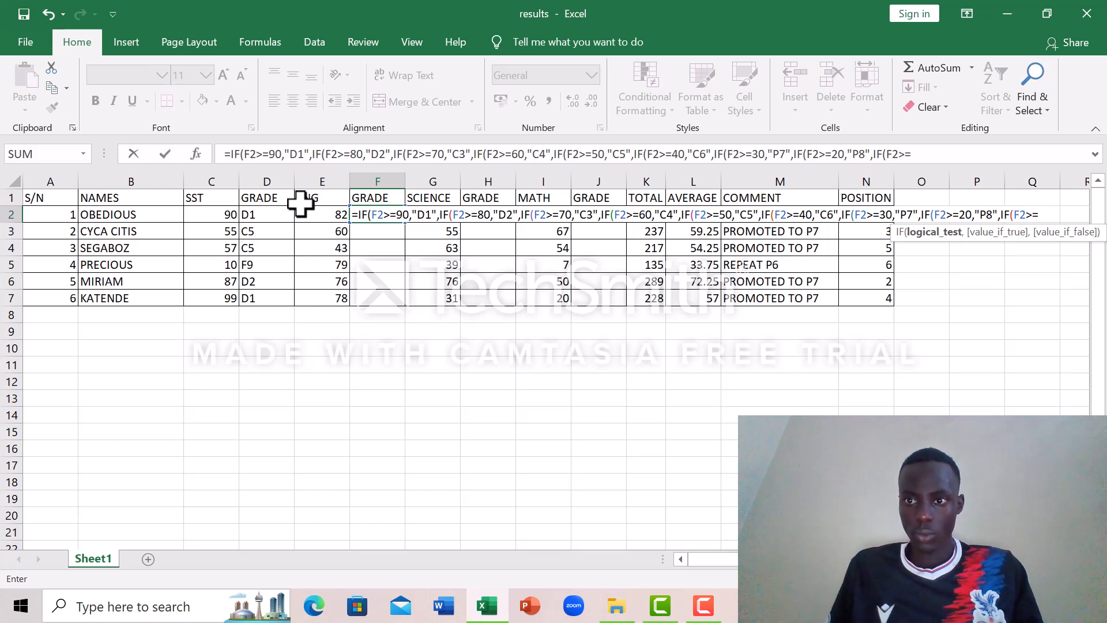
type("10")
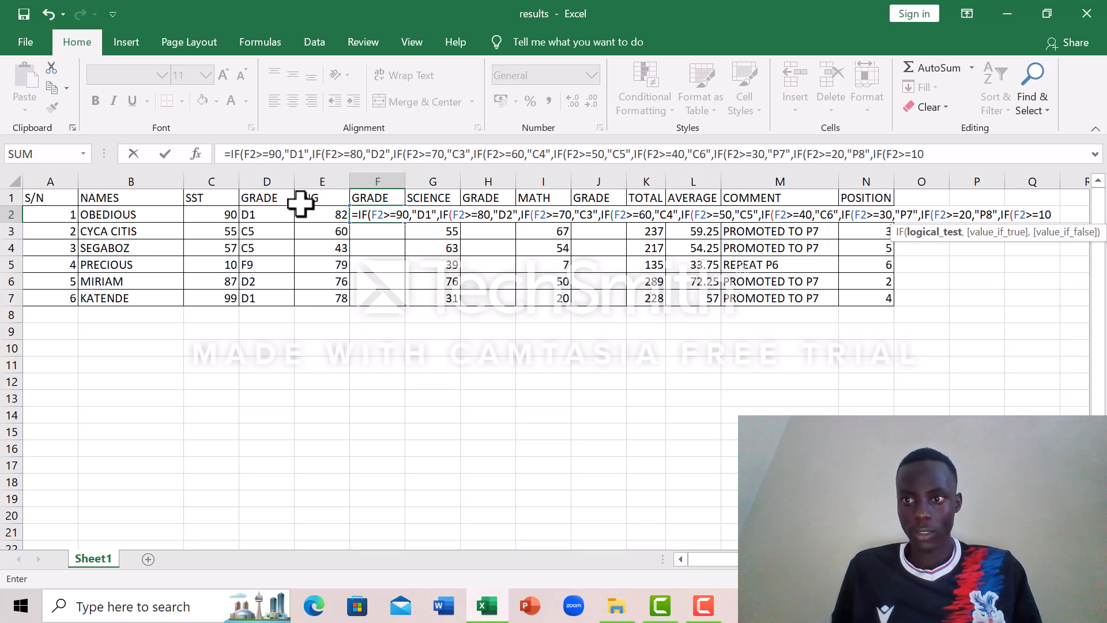
type(",")
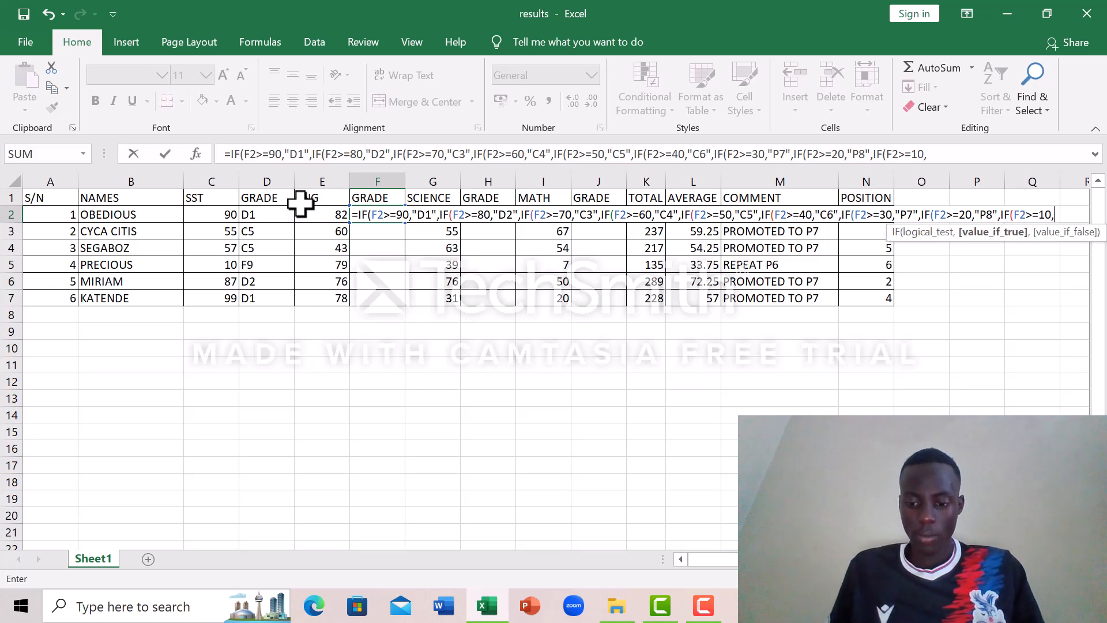
type("\"")
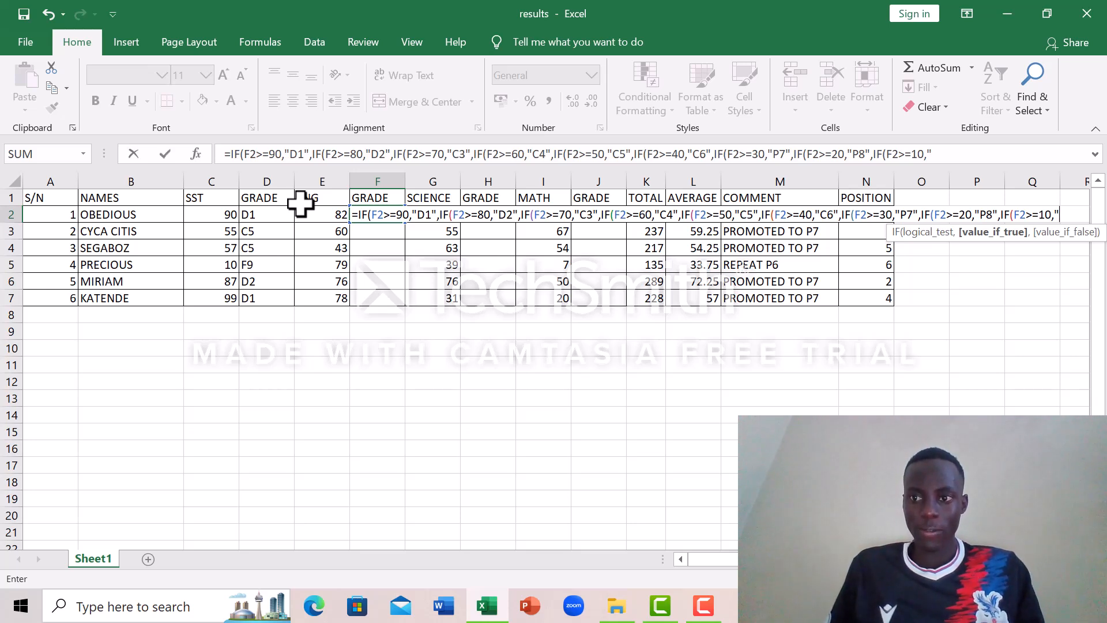
type("F")
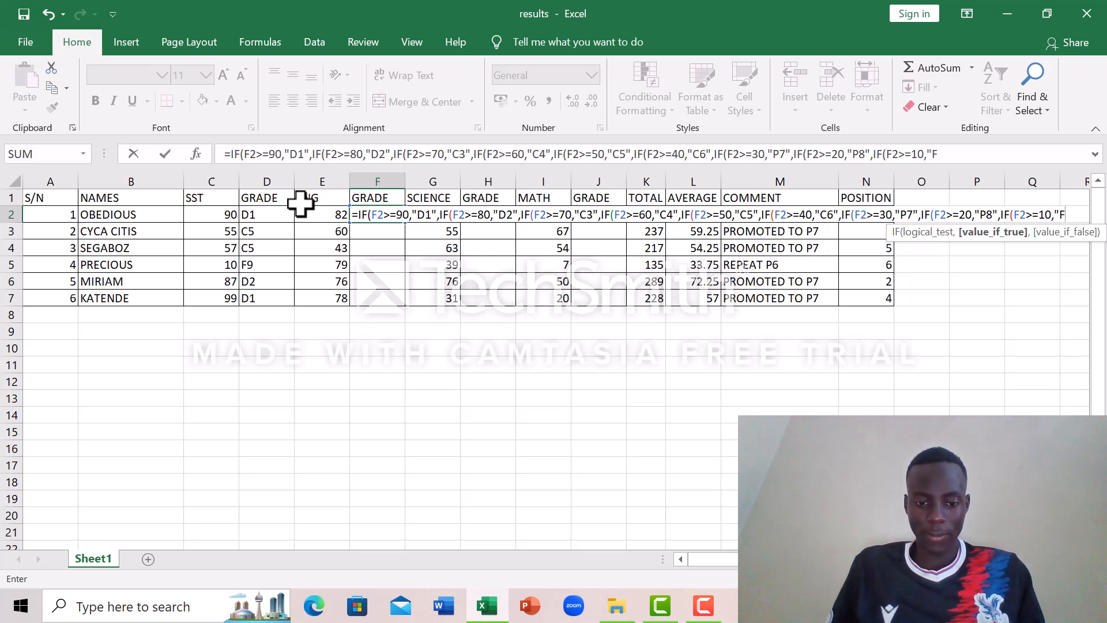
type("9")
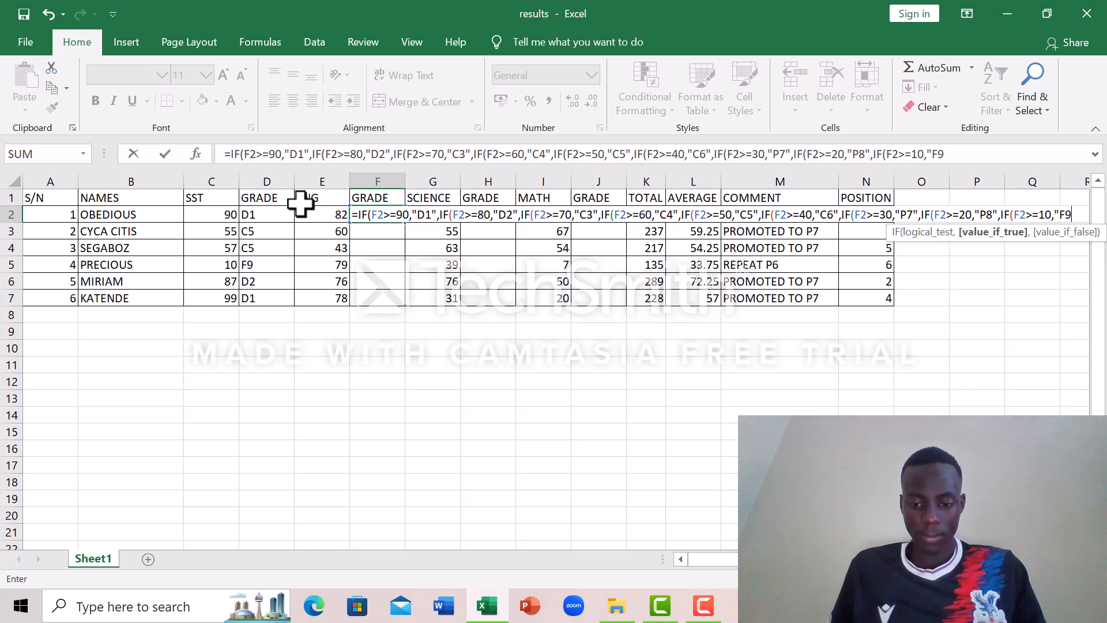
type("\"")
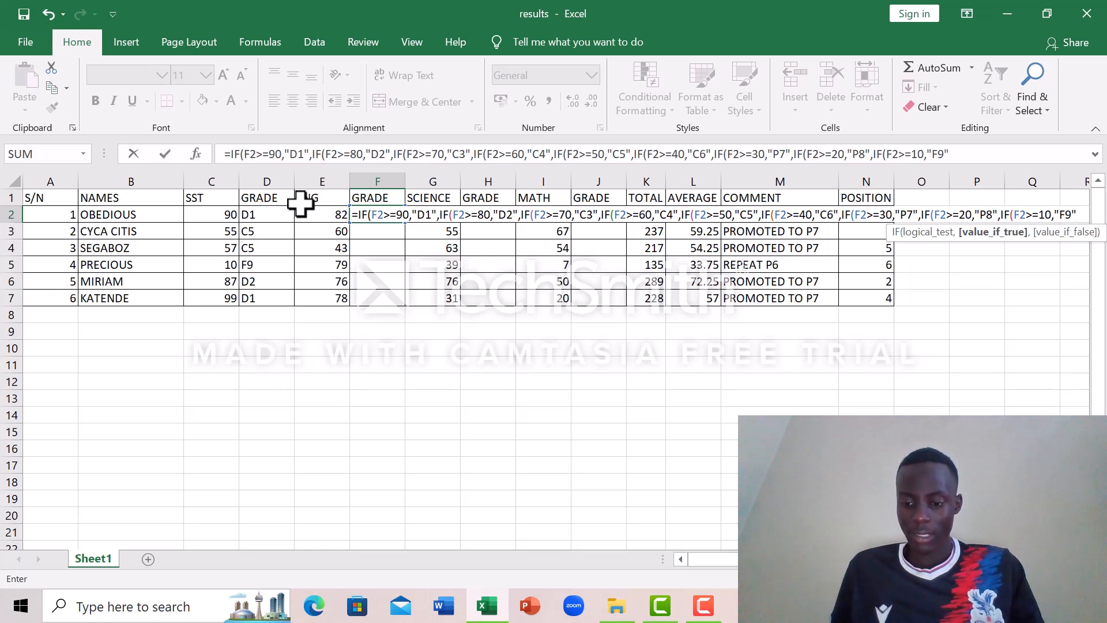
type("))")
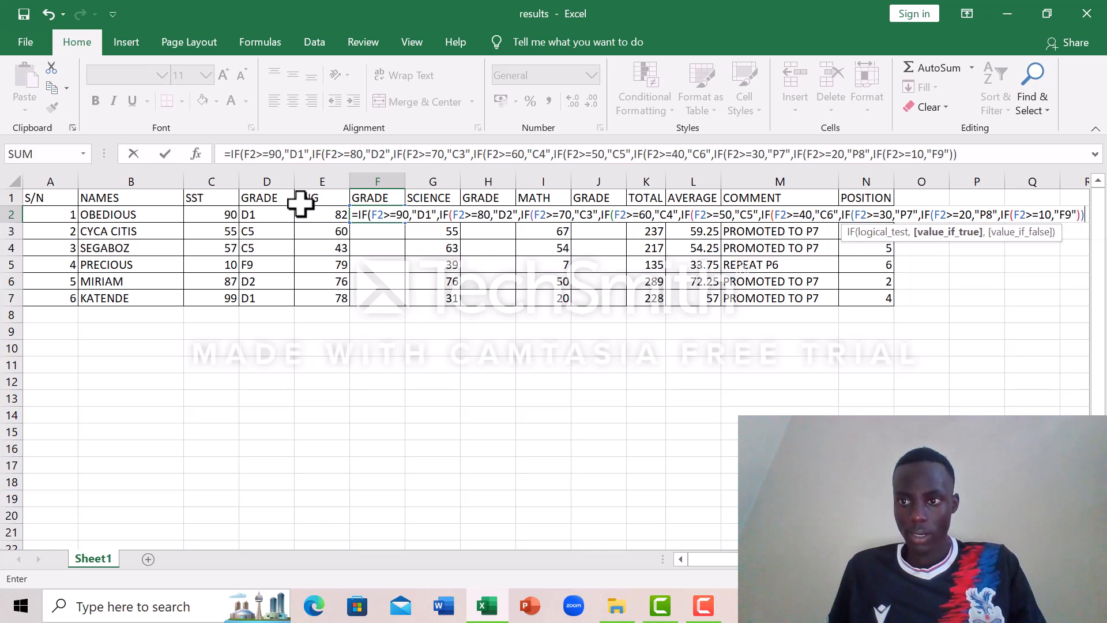
type("))))))")
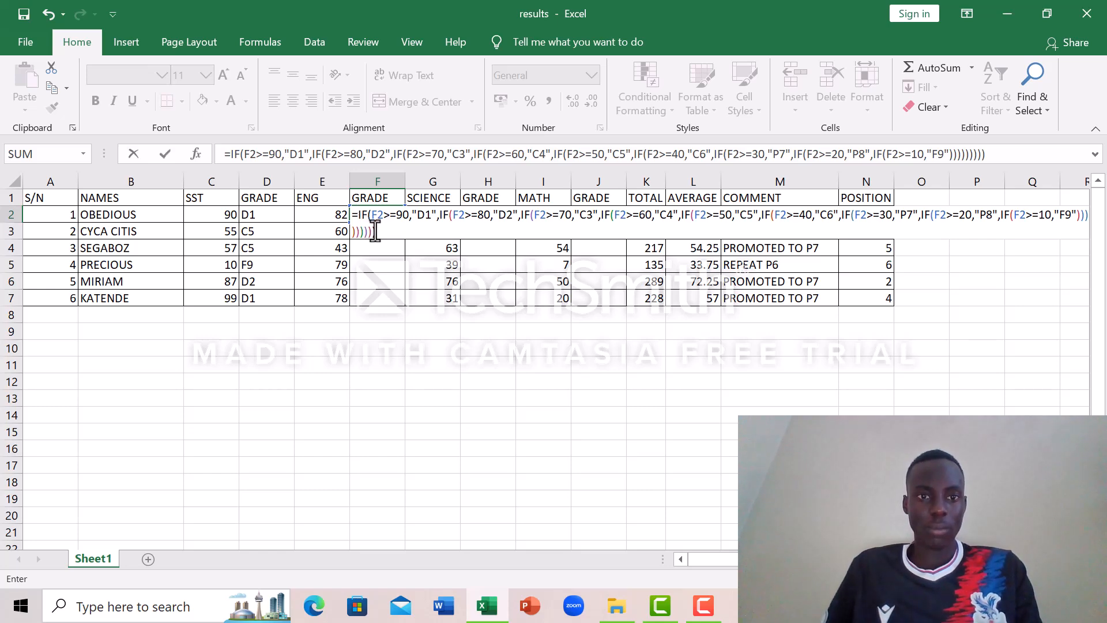
Step: Close all nine IF functions with parentheses and commit the grade formula in cell F2
key("Return")
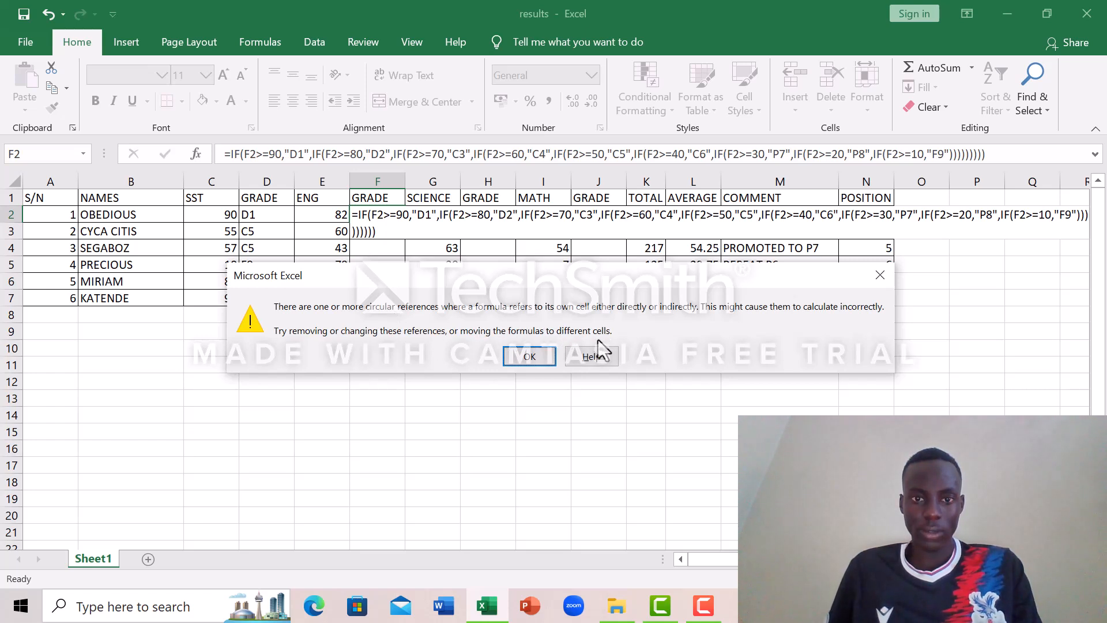
left_click(519, 356)
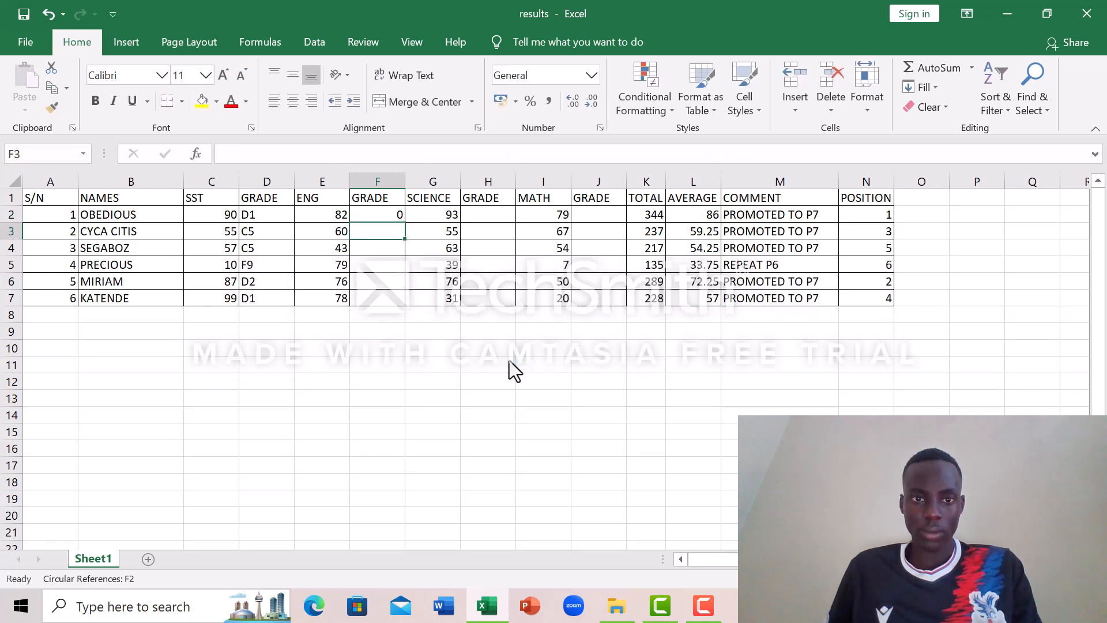
Step: Change the cell reference in the first IF condition of the F2 formula to E2
left_click(387, 213)
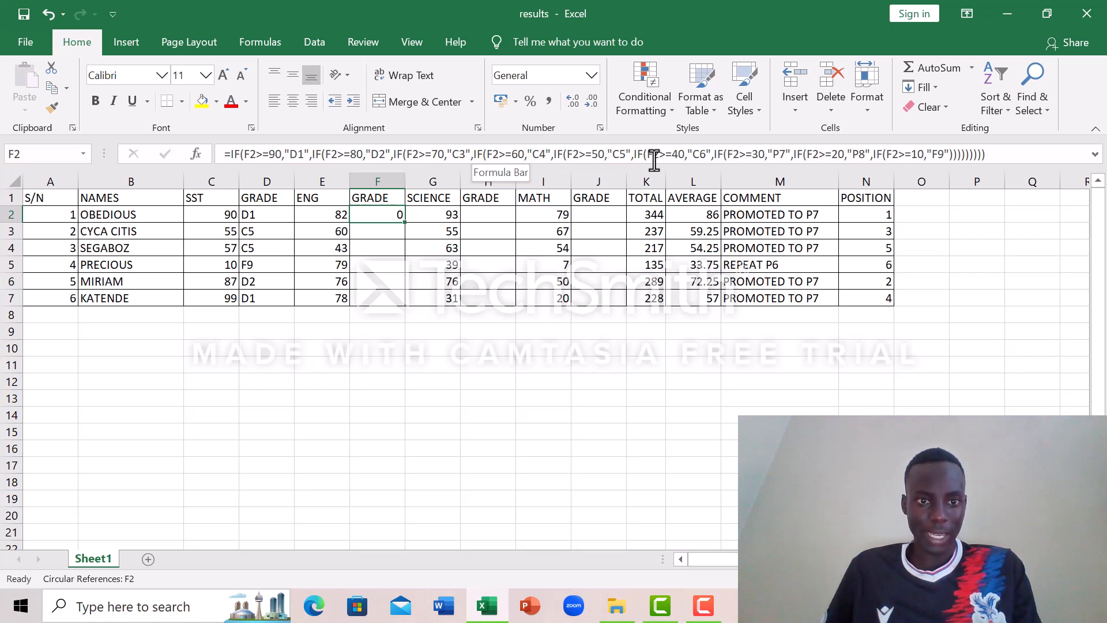
left_click(248, 154)
key("BackSpace")
type("E")
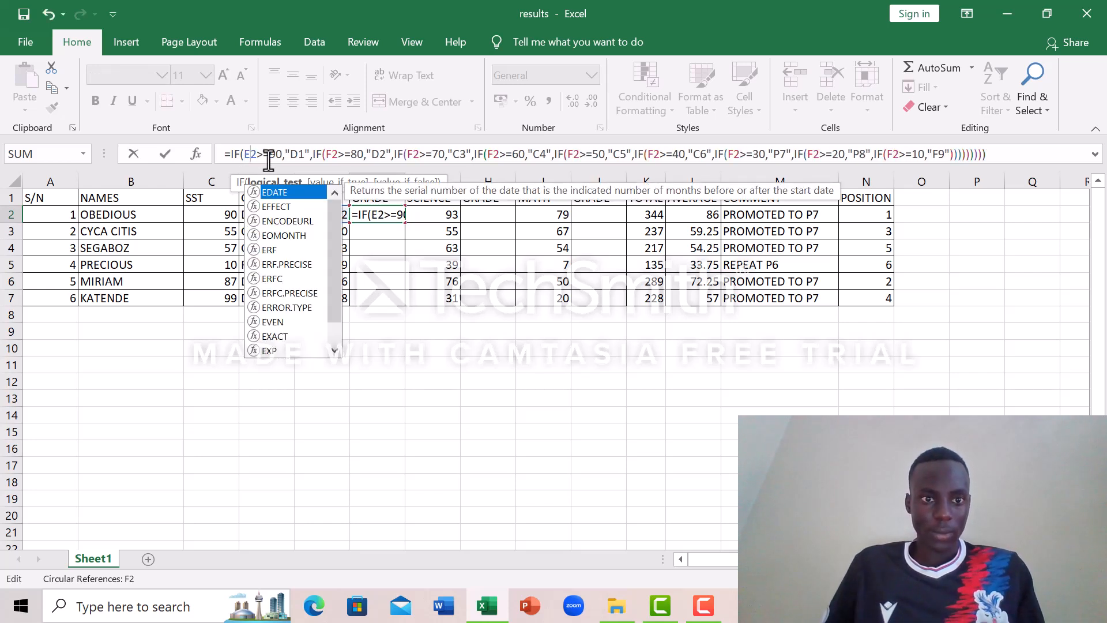
Step: Change the cell references in the >=80 and >=70 conditions of the F2 grade formula to E2
left_click(330, 154)
key("BackSpace")
type("E")
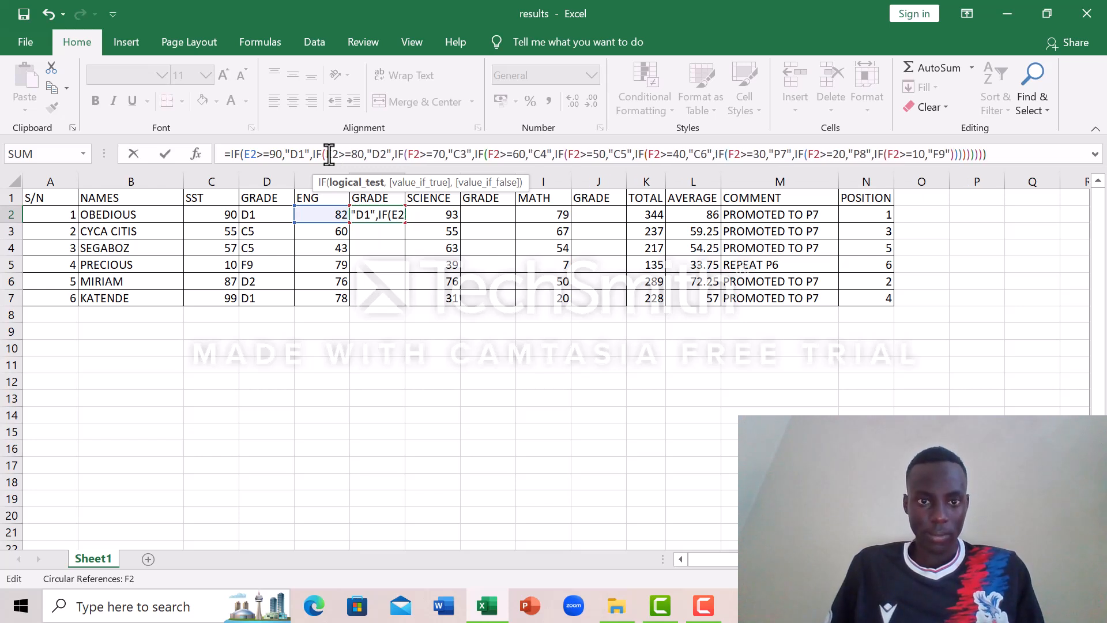
left_click(412, 154)
key("BackSpace")
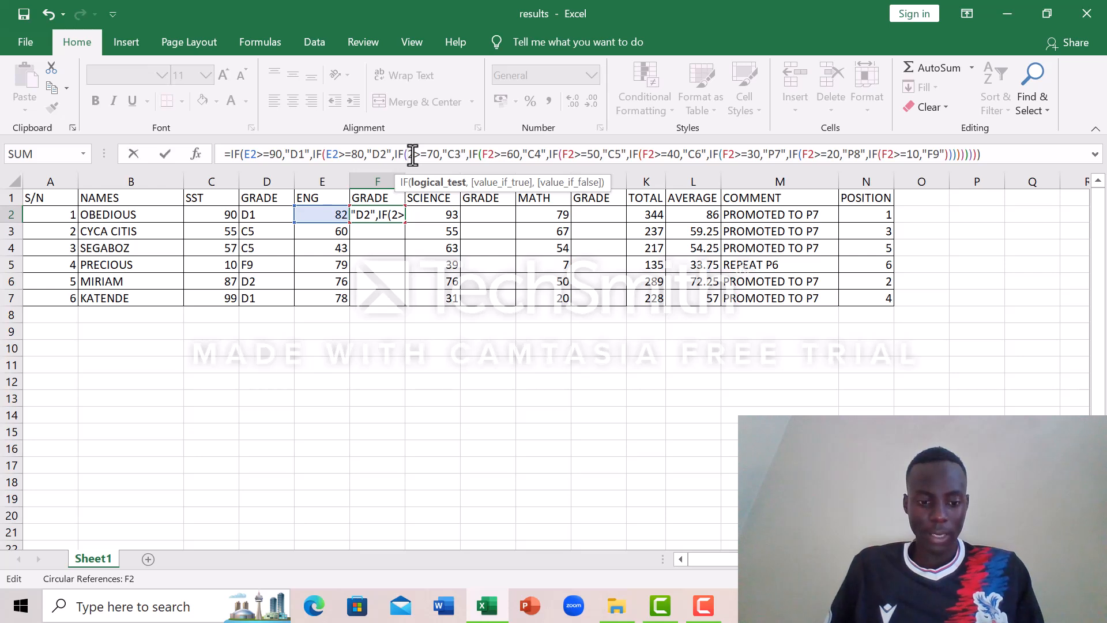
type("E")
Step: Change the cell references in the >=60 and >=50 conditions of the F2 grade formula to E2
left_click(493, 154)
key("BackSpace")
type("E")
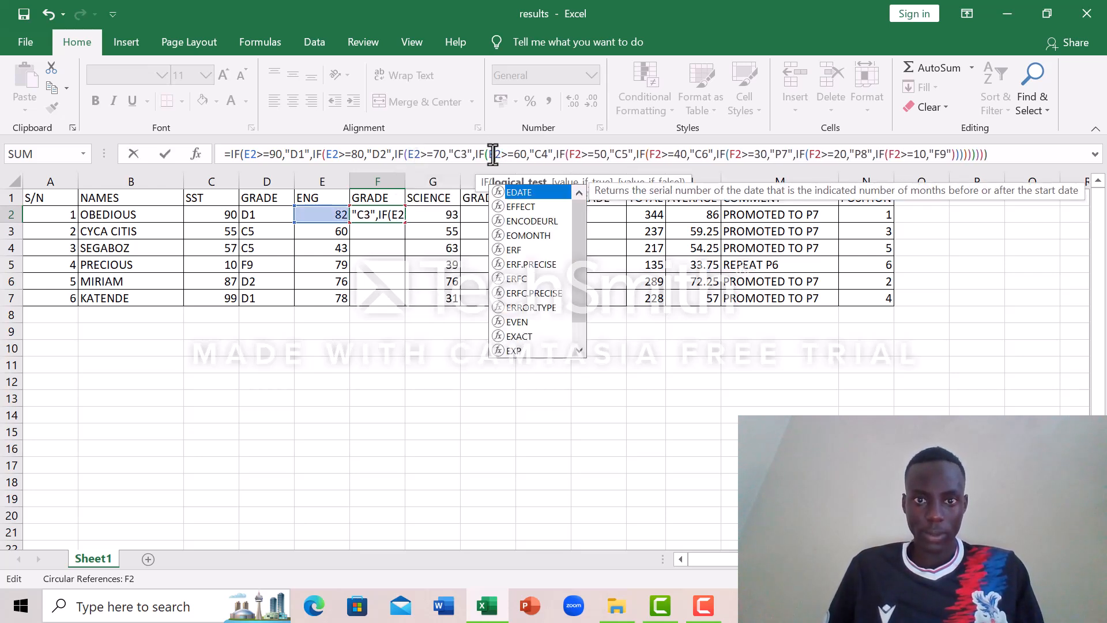
left_click(573, 154)
key("BackSpace")
type("E")
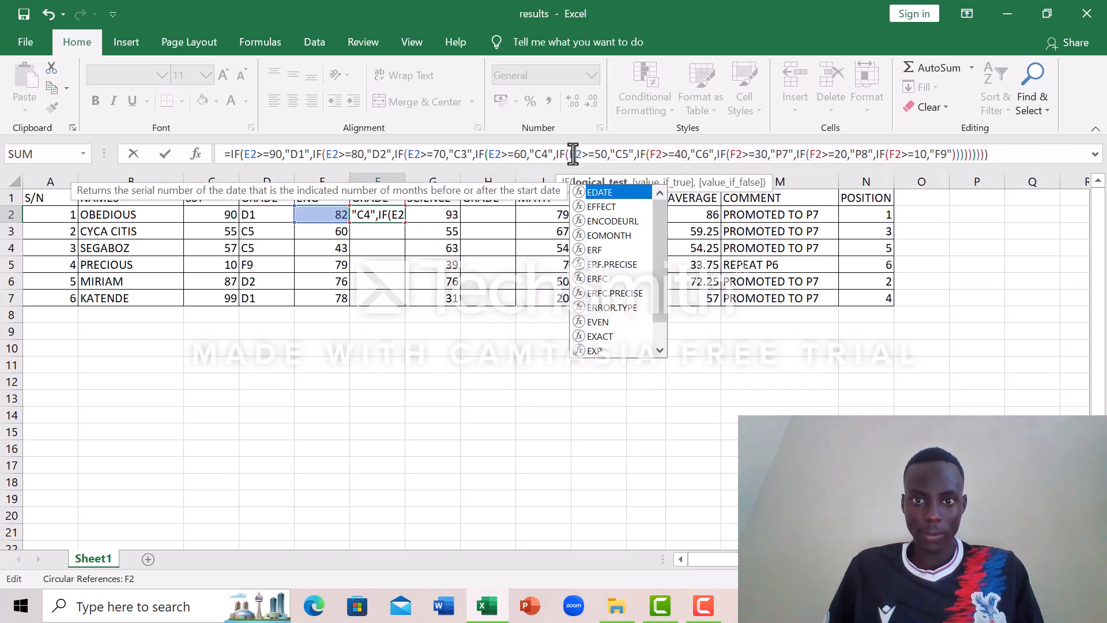
Step: Change the cell reference in the >=40 condition of the F2 formula to E2, keeping the IF's opening parenthesis
left_click(652, 154)
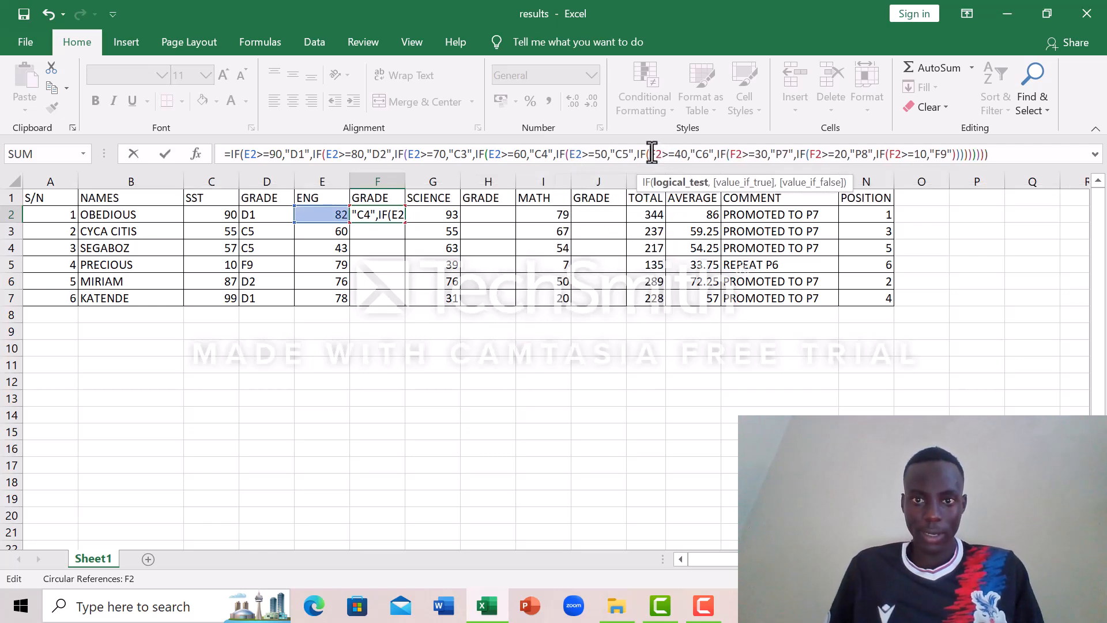
type("E")
key("BackSpace")
key("BackSpace")
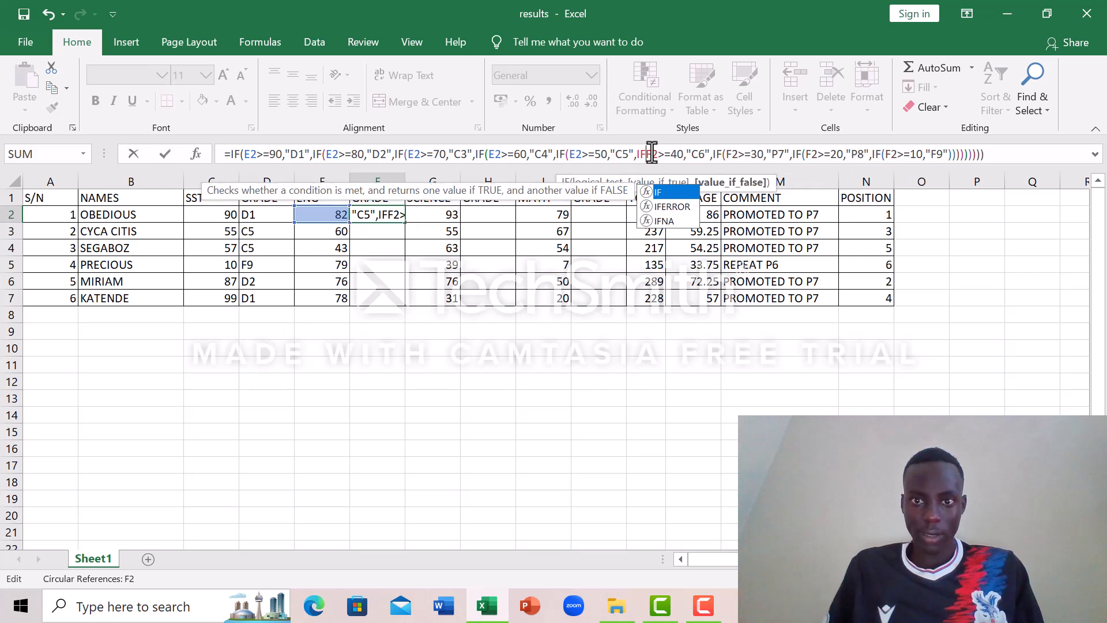
type("E")
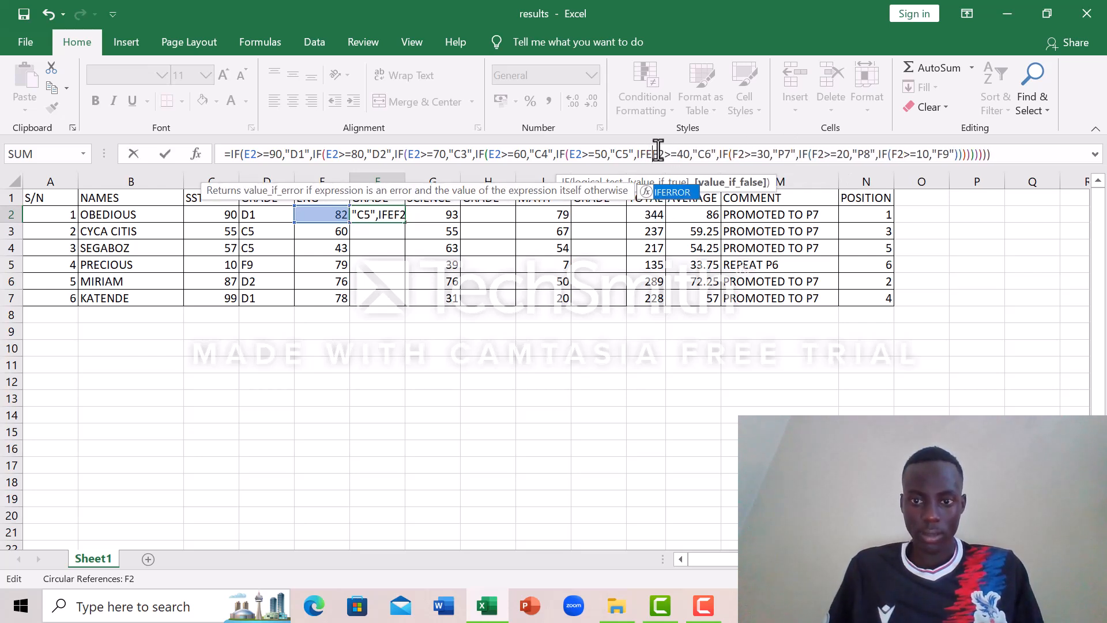
key("BackSpace")
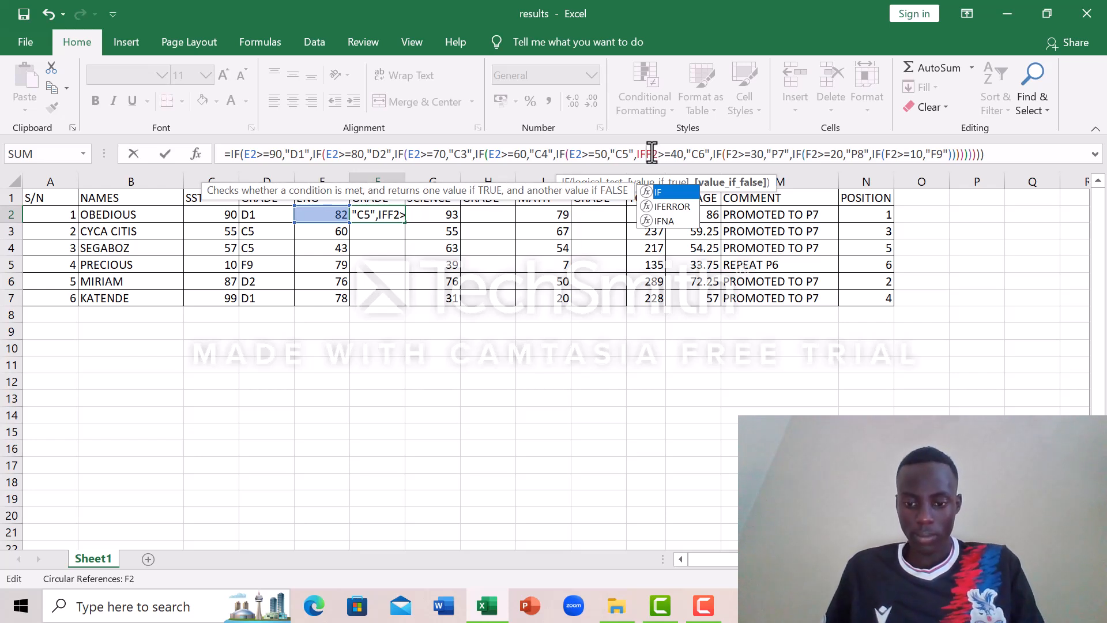
type("(")
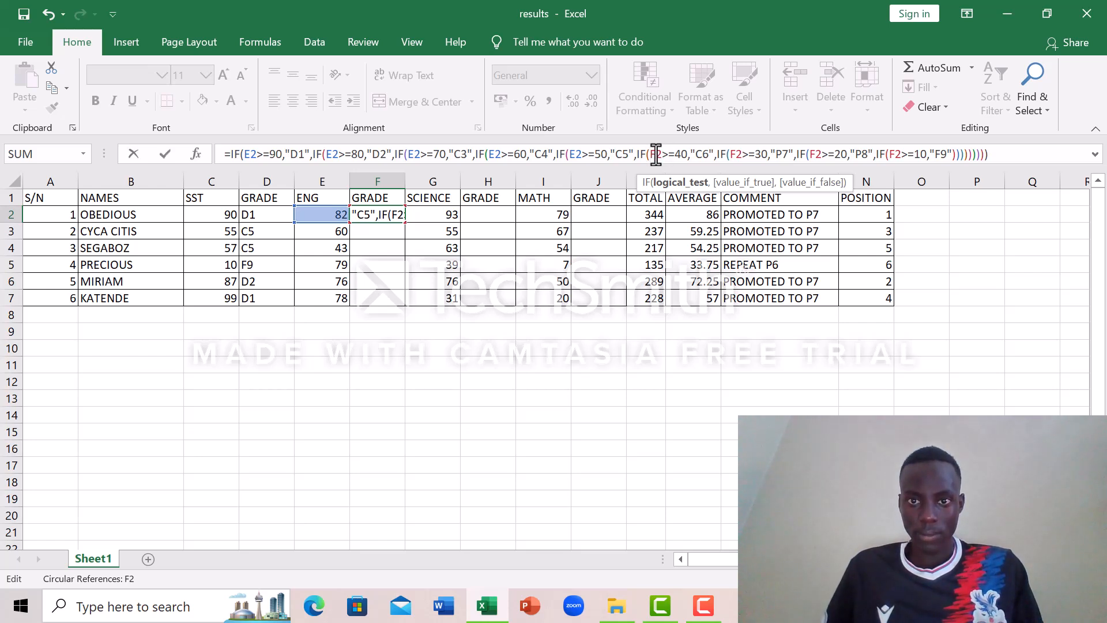
key("Delete")
type("E")
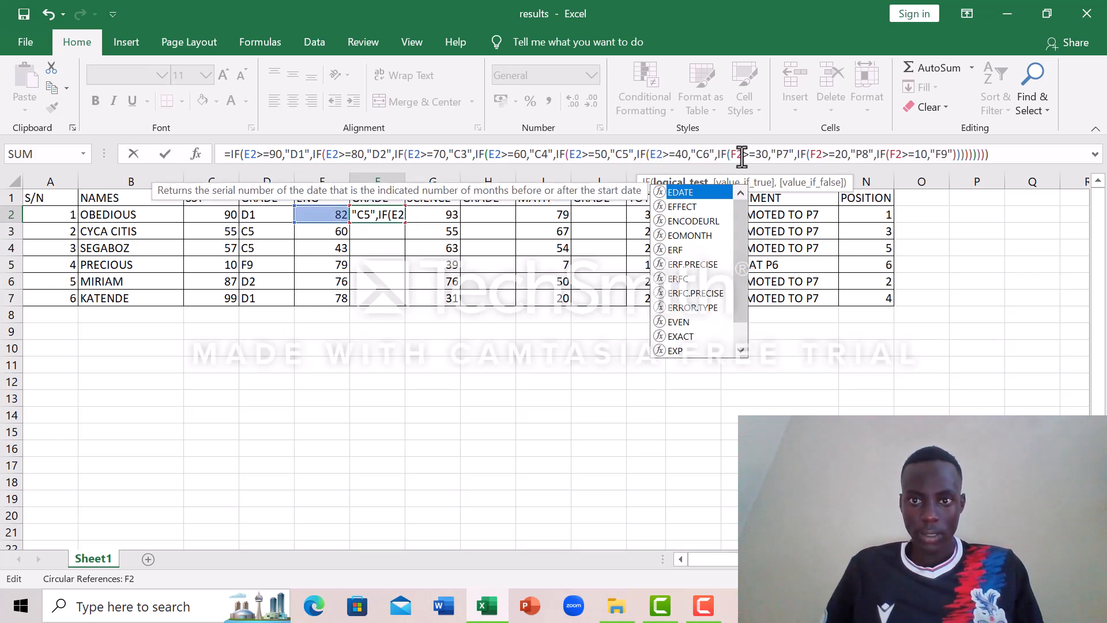
Step: Change the cell references in the >=30 and >=20 conditions of the F2 grade formula to E2
left_click(739, 154)
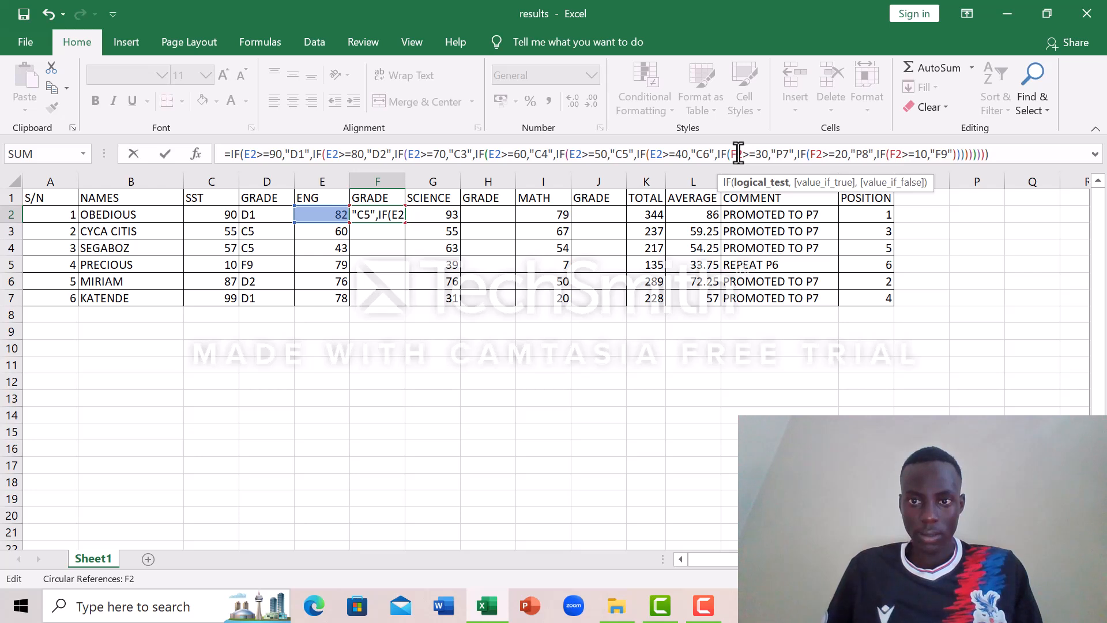
key("BackSpace")
type("E")
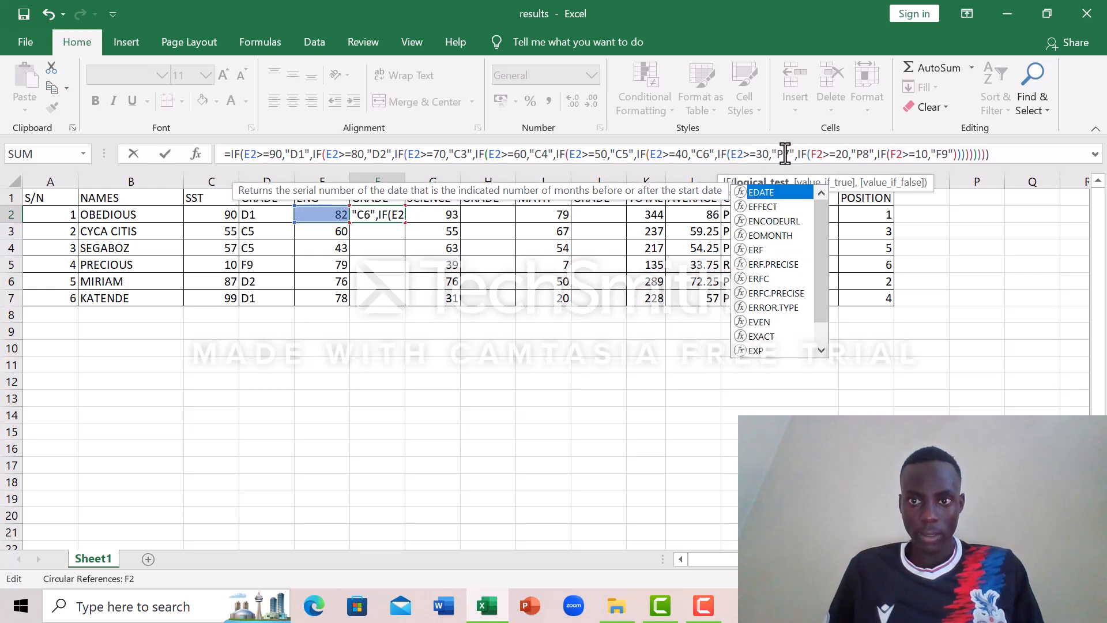
left_click(815, 154)
key("BackSpace")
type("E")
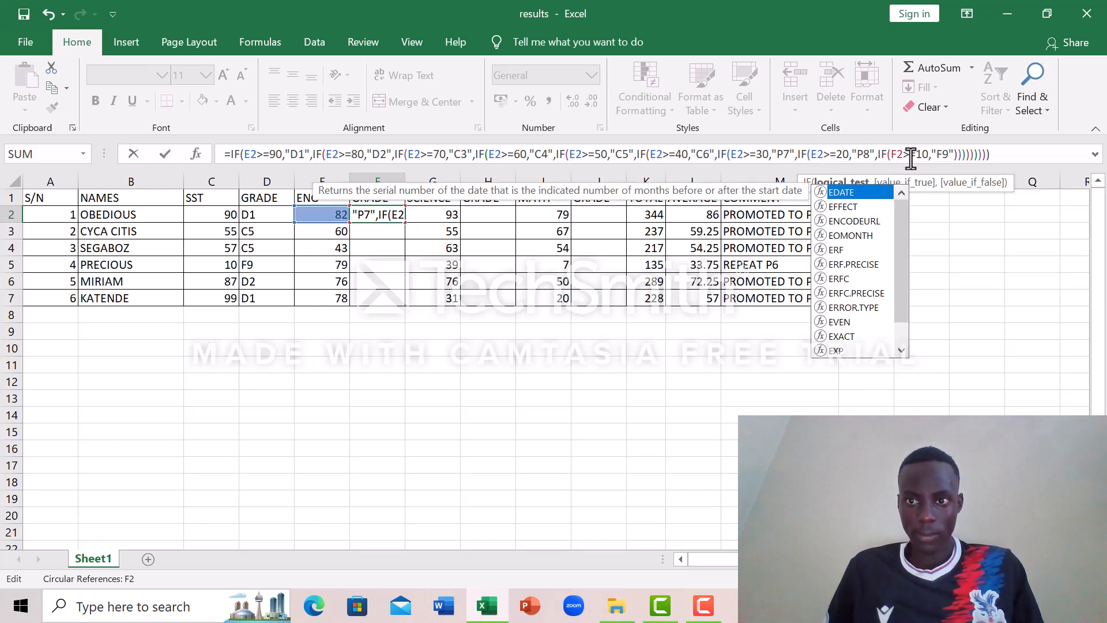
Step: Change the cell reference in the >=10 condition of the F2 formula to E2 and commit the formula
left_click(897, 156)
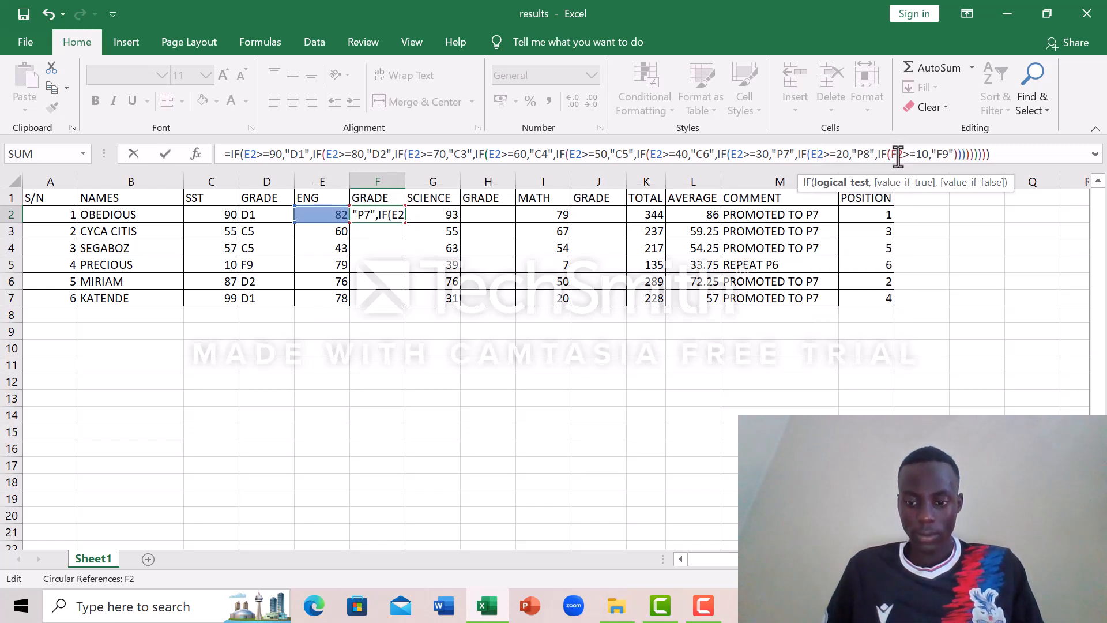
key("BackSpace")
type("E")
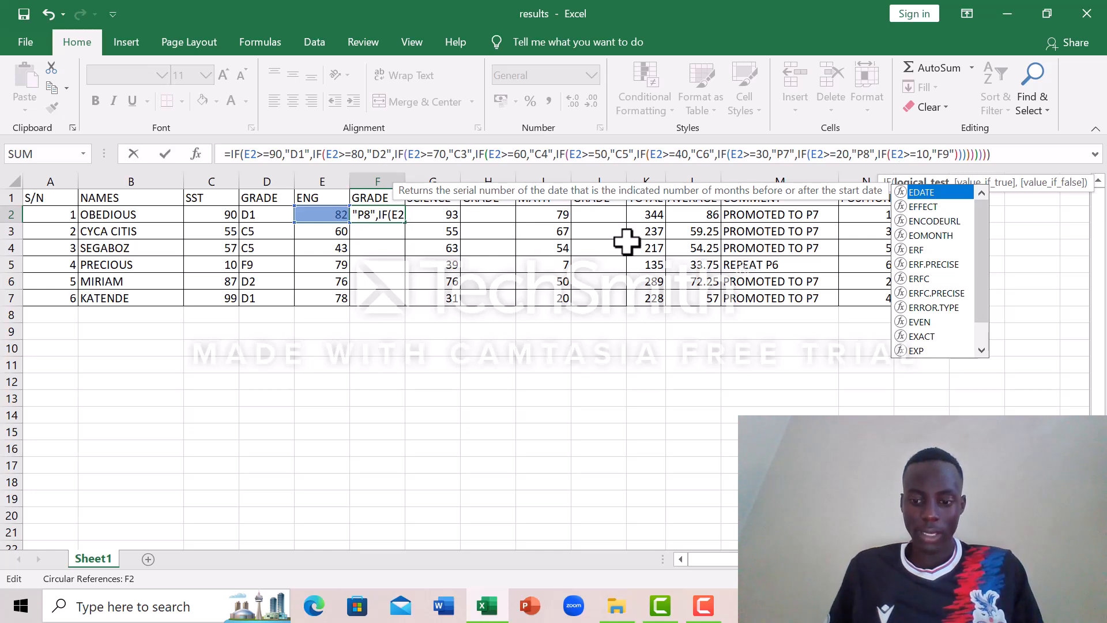
key("Return")
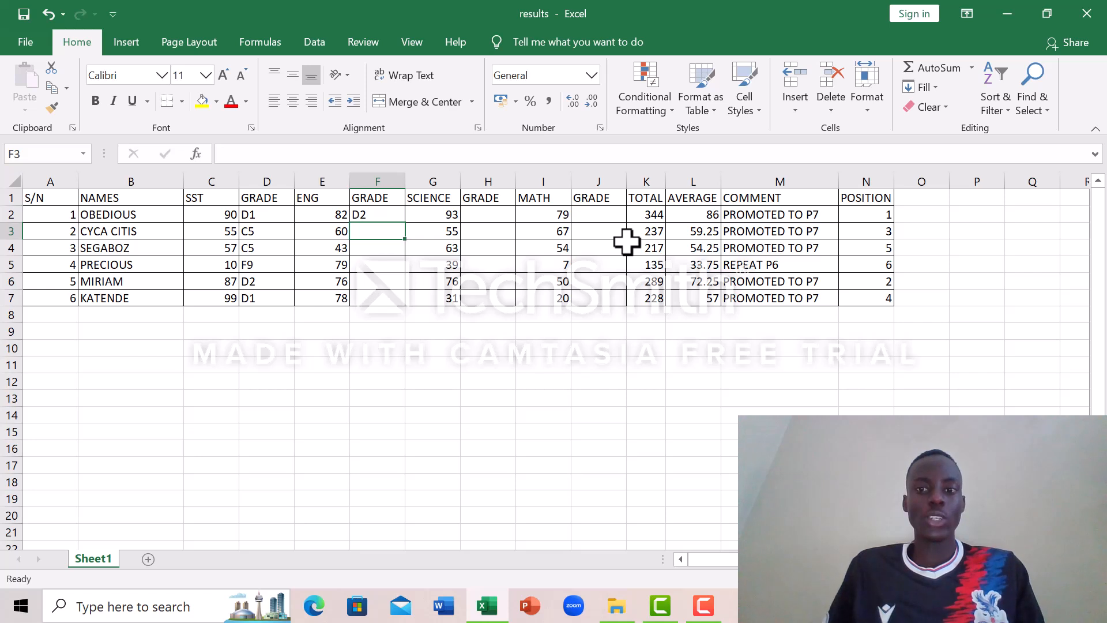
Step: Fill the English grade formula from F2 down to F7 for the remaining students
left_click(378, 217)
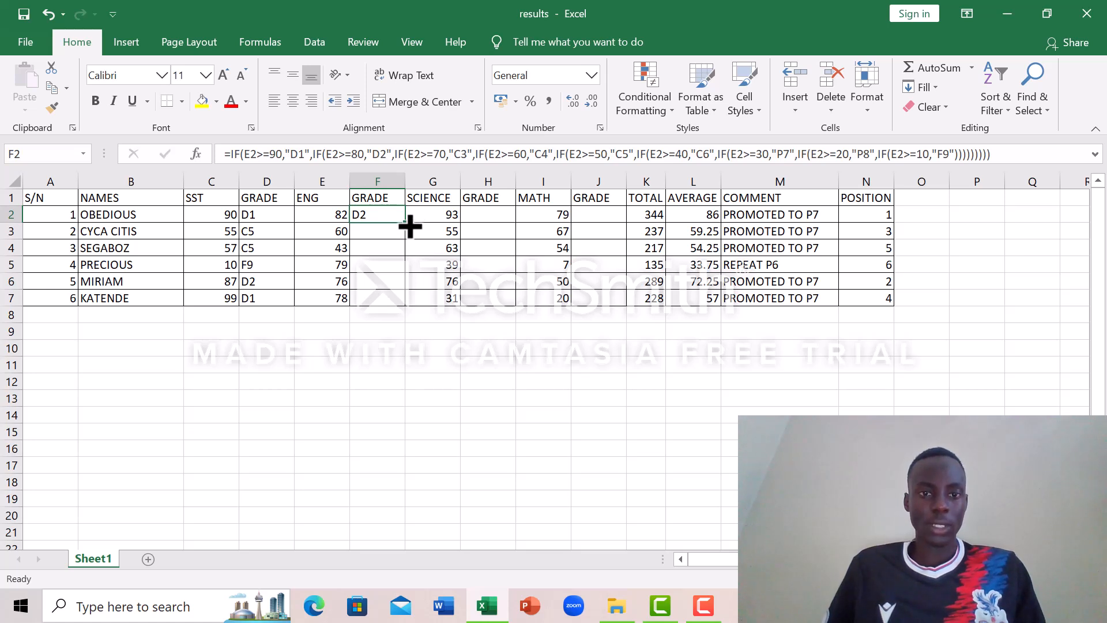
left_click_drag(410, 226, 411, 306)
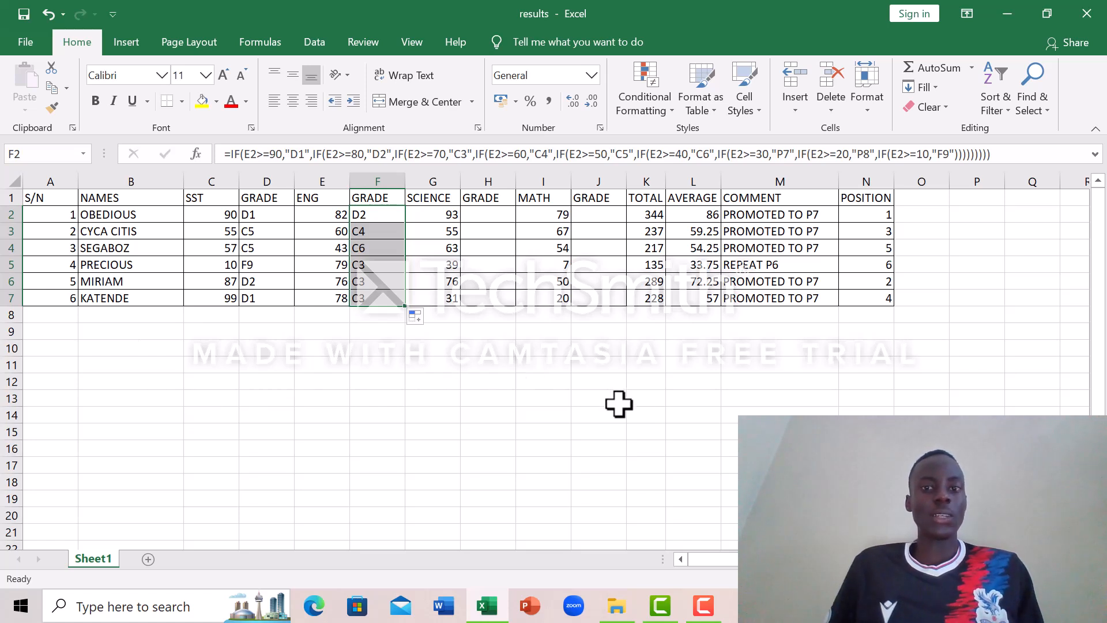
left_click(649, 421)
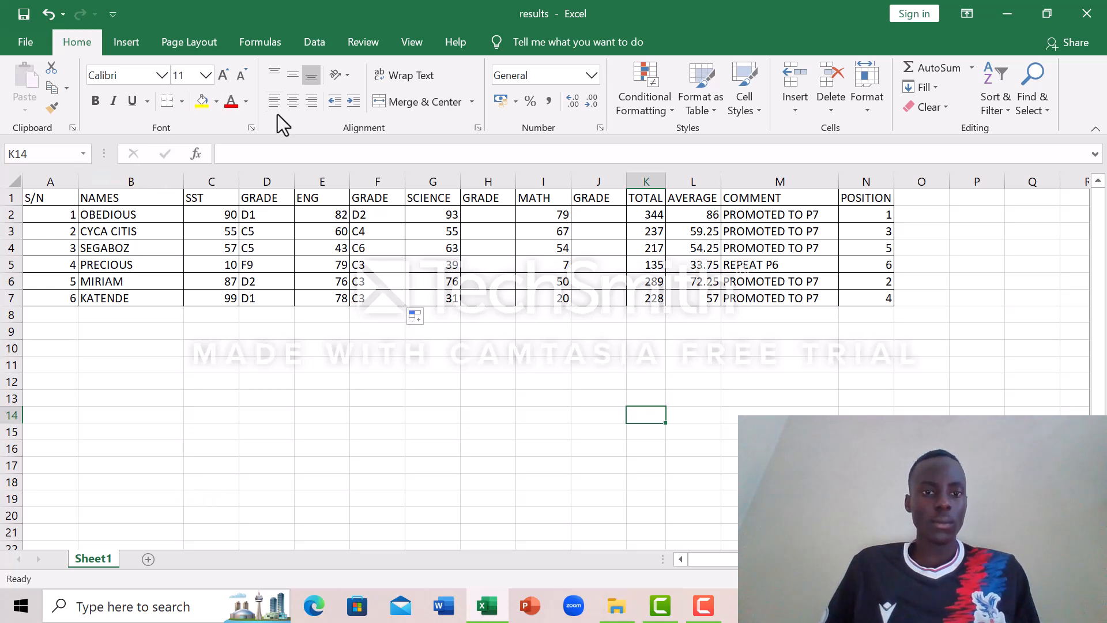
Step: Select the NAMES range B1:B7 together with the AVERAGE range L1:L7 as chart data
left_click(81, 198)
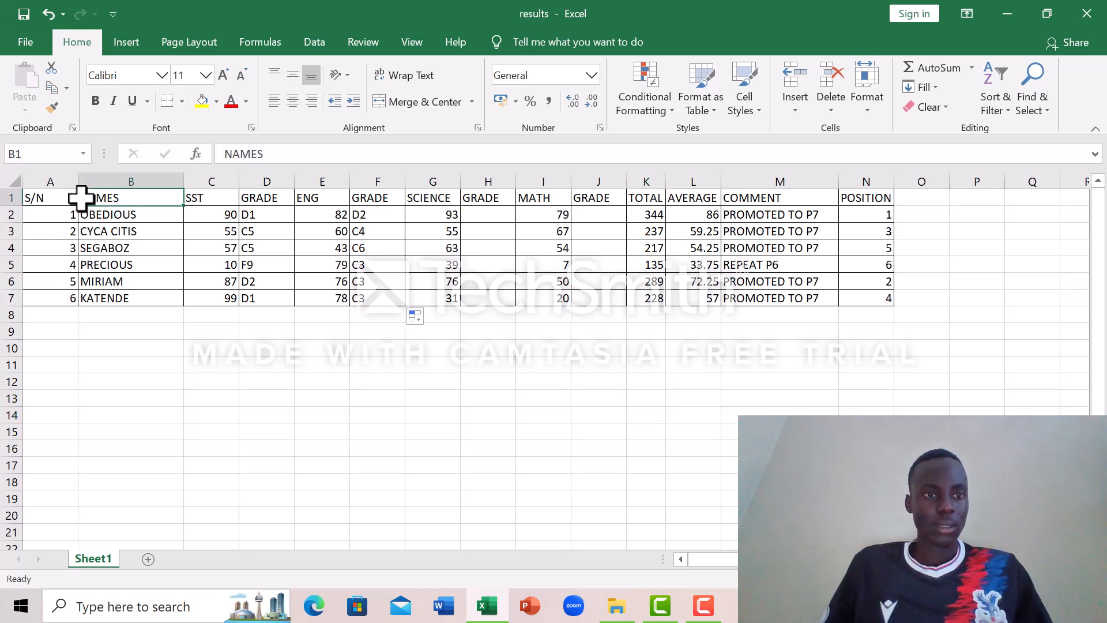
left_click_drag(81, 198, 143, 294)
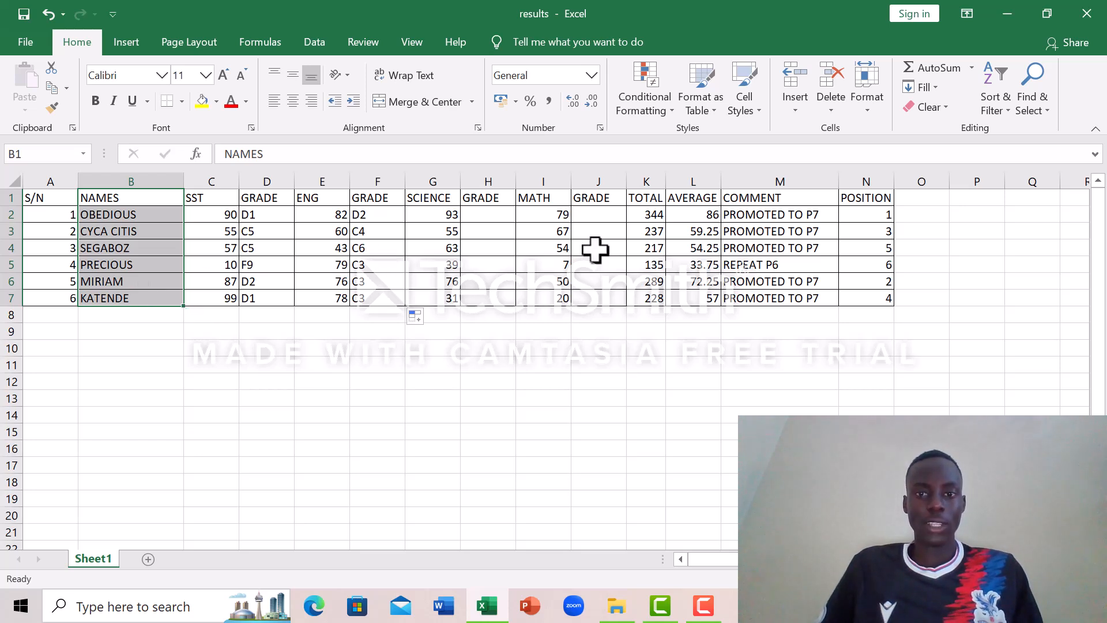
left_click(668, 191, "ctrl")
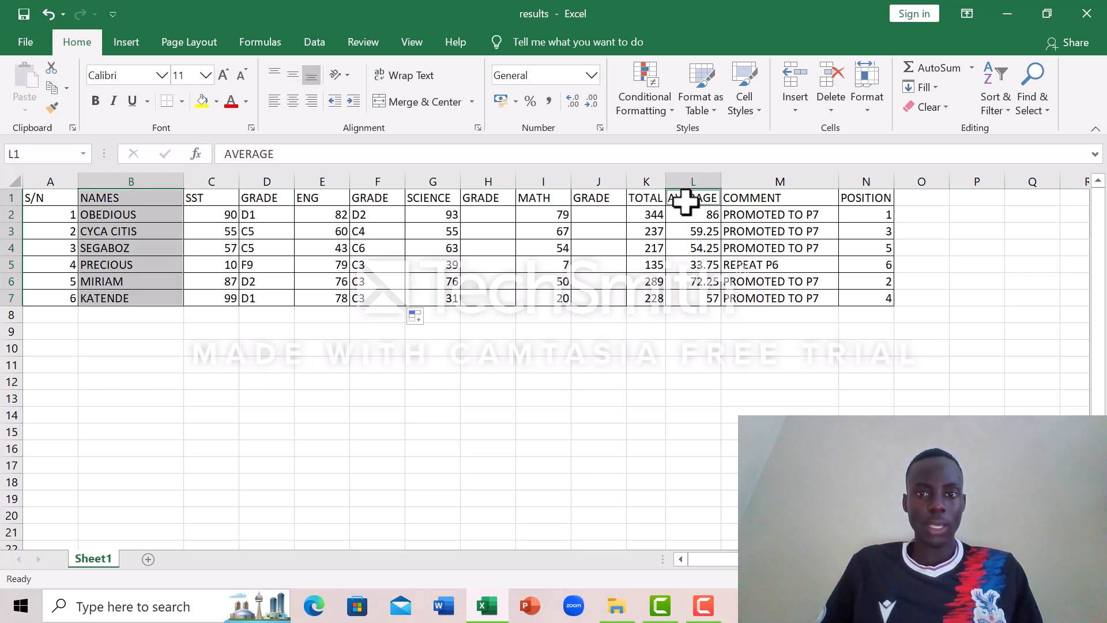
left_click_drag(703, 199, 708, 300)
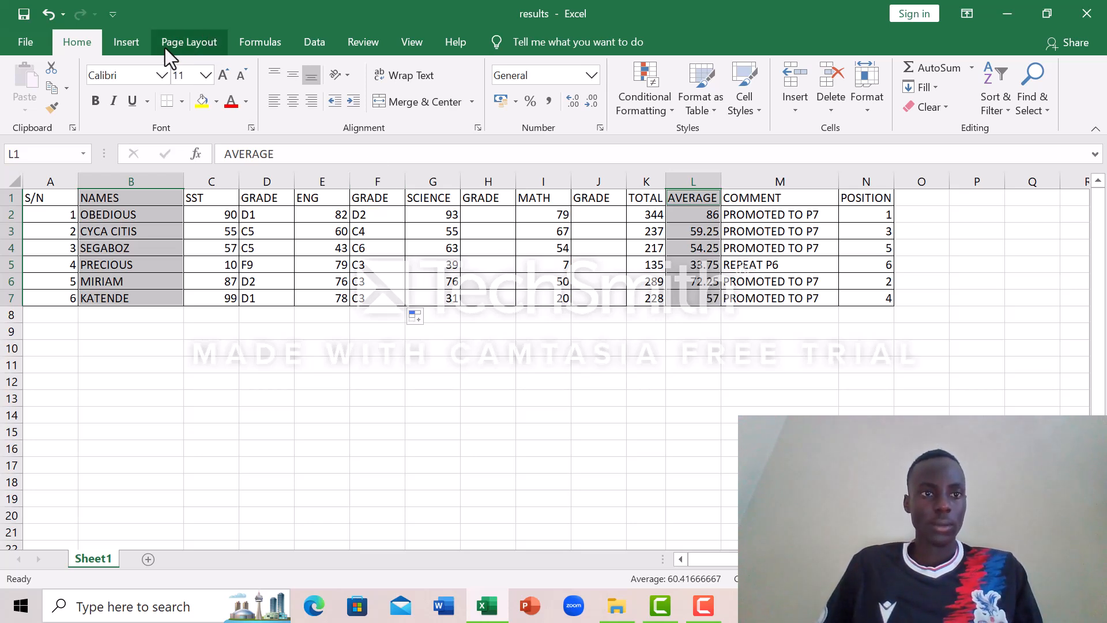
left_click(130, 43)
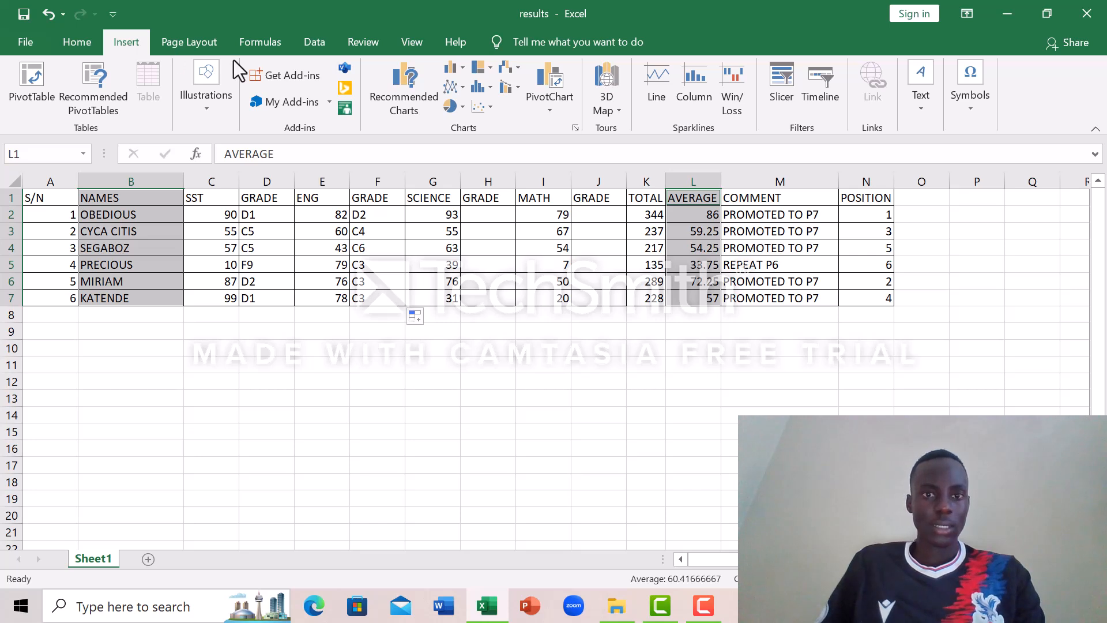
left_click(450, 103)
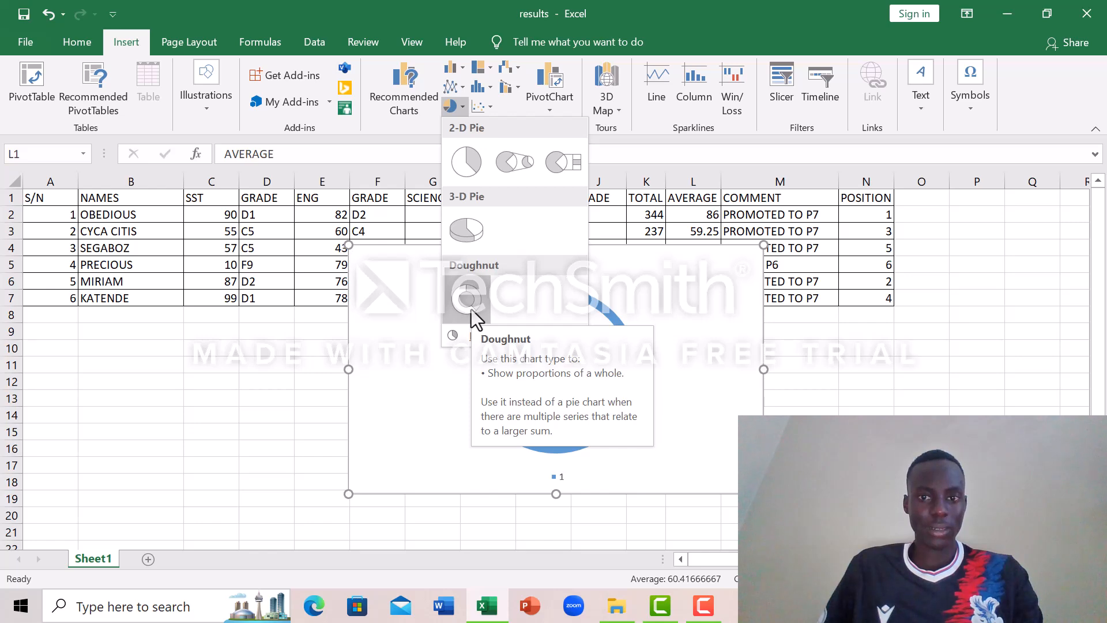
left_click(449, 68)
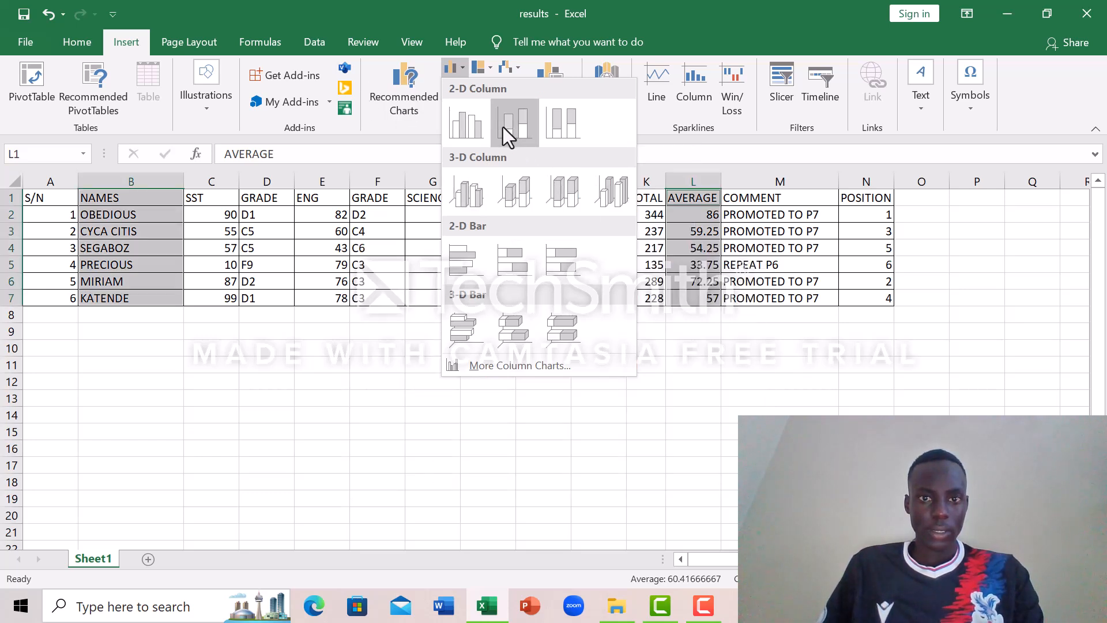
left_click(412, 91)
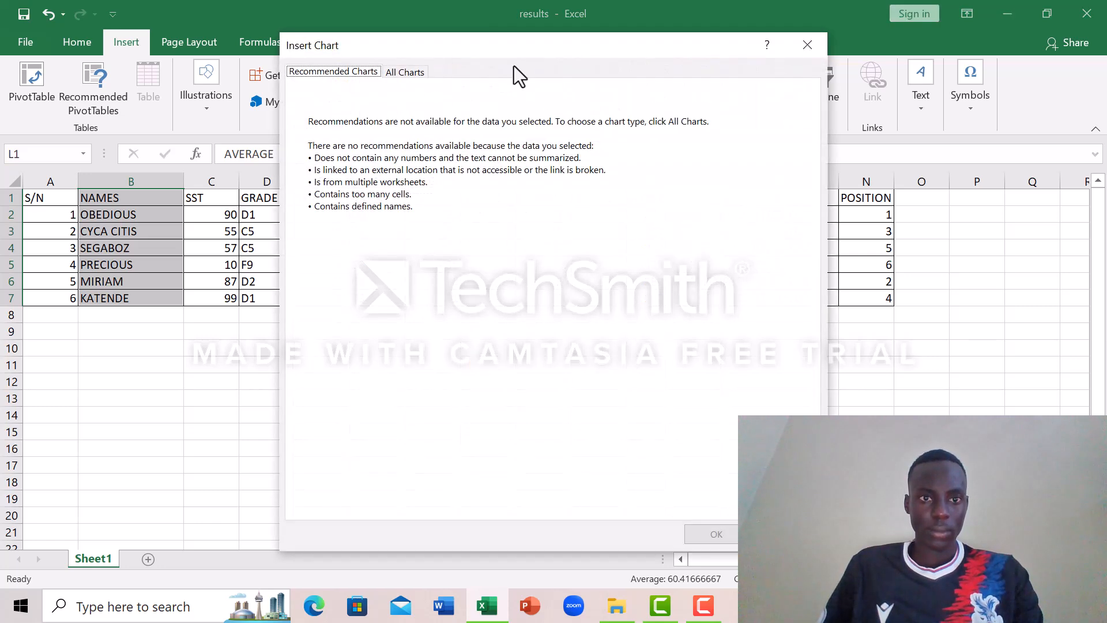
left_click(807, 45)
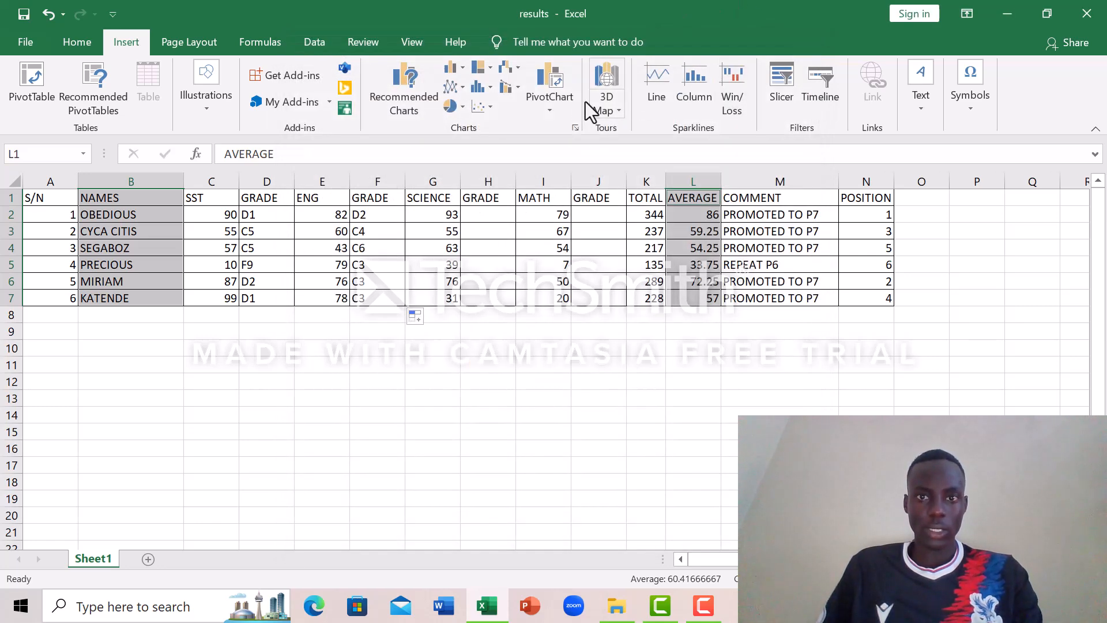
Step: Insert a 2-D pie chart from the selected data and move its title down to the middle of the chart
left_click(457, 107)
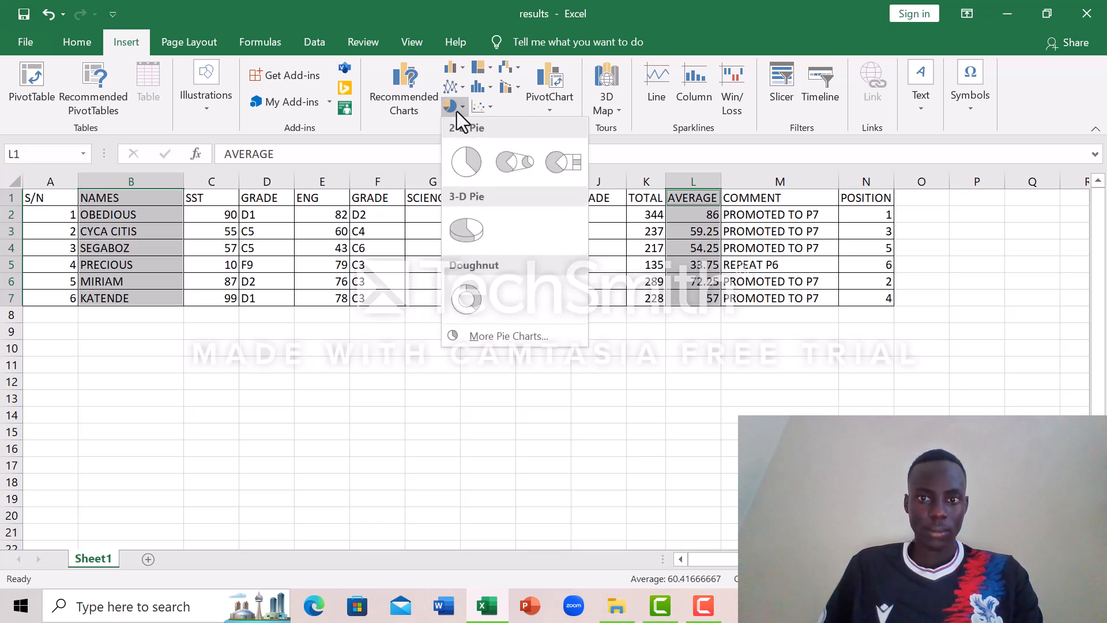
left_click(466, 159)
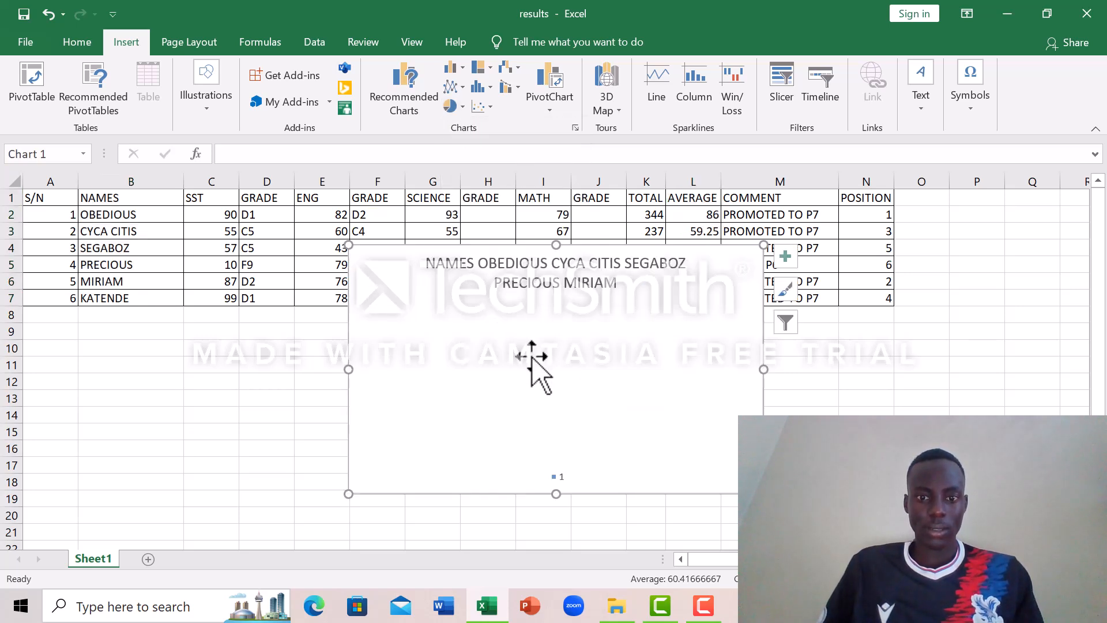
mouse_move(532, 356)
left_mouse_down()
mouse_move(566, 368)
mouse_move(540, 355)
left_mouse_up()
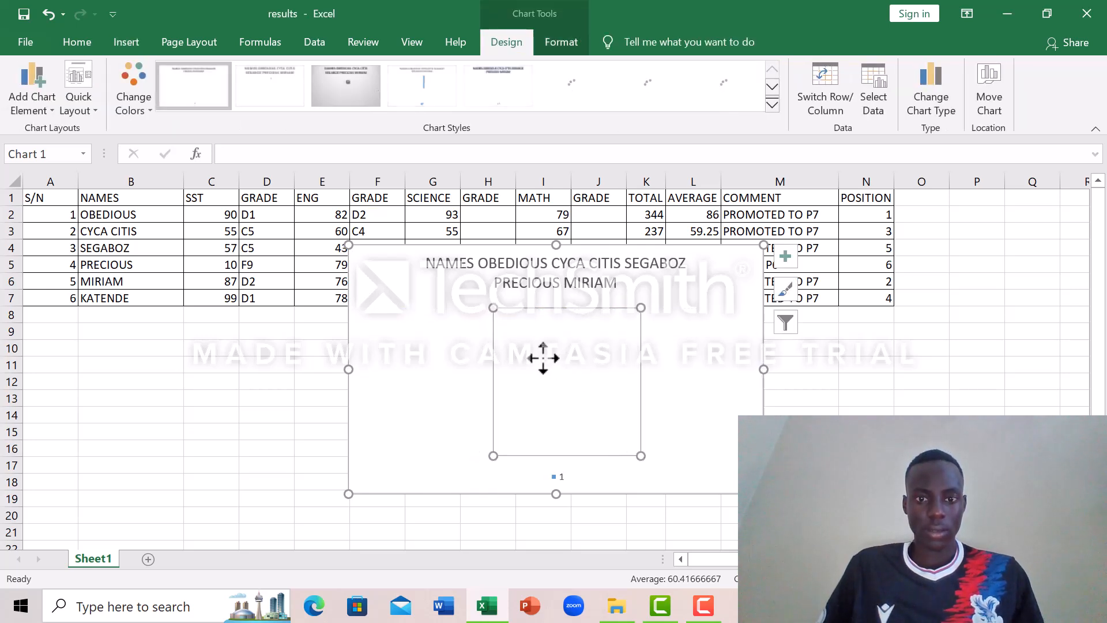
double_click(539, 353)
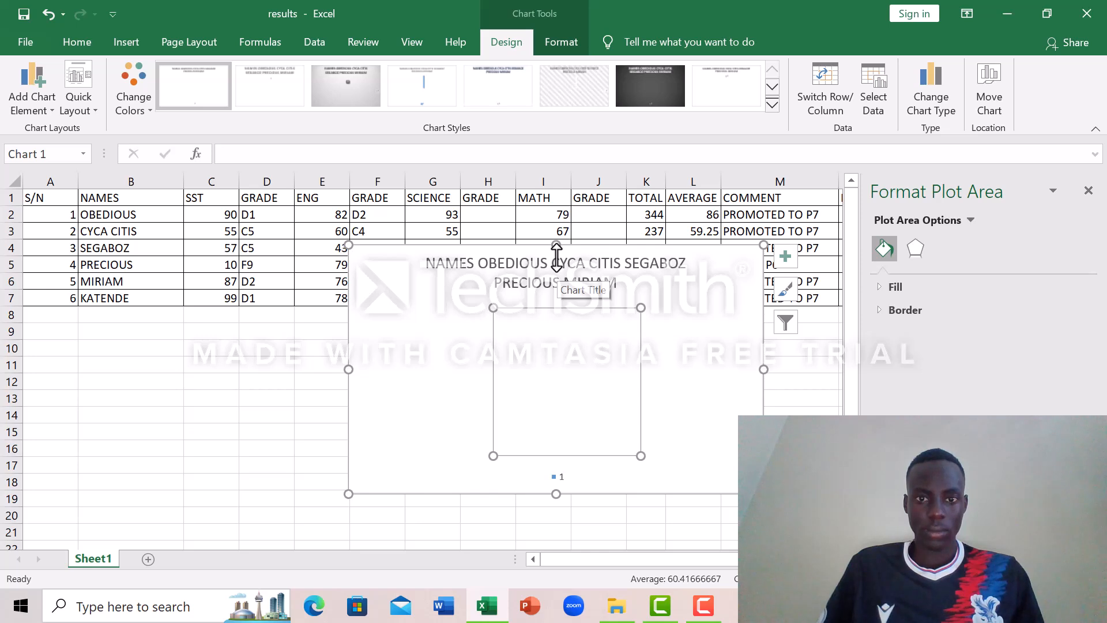
left_click_drag(556, 252, 555, 335)
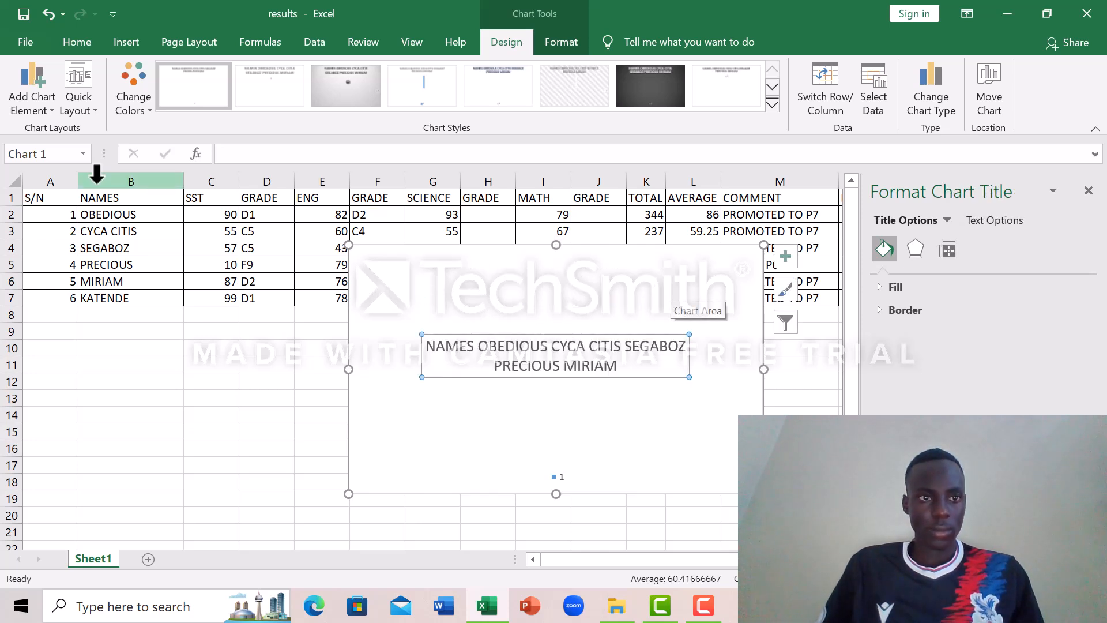
Step: Undo the chart title move and the insertion of the pie chart
left_click(49, 14)
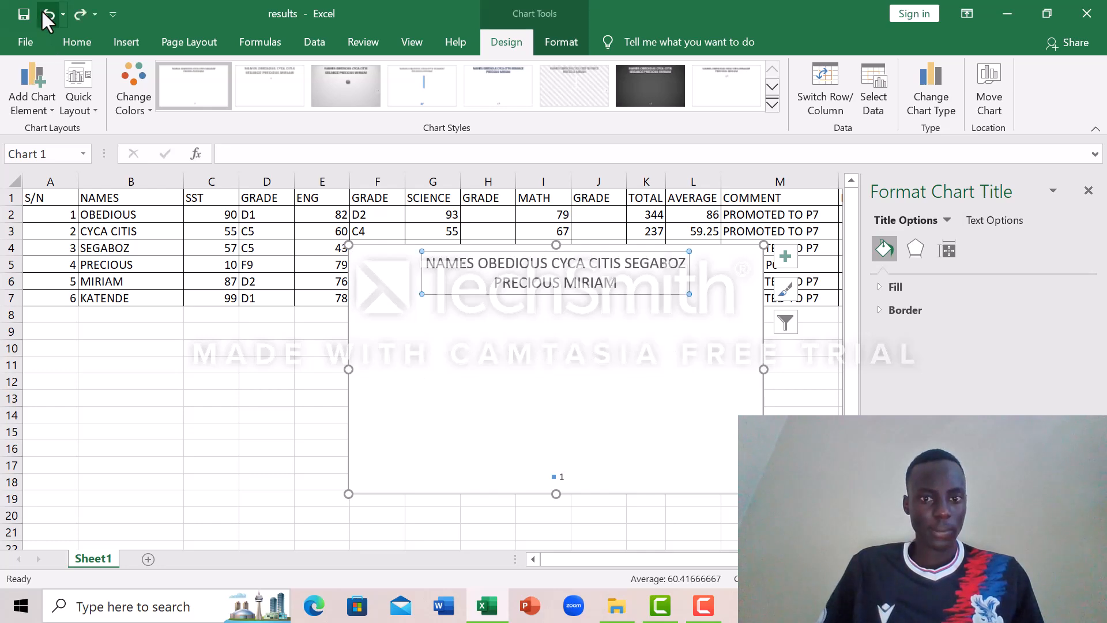
left_click(48, 14)
left_click(48, 14)
left_click(49, 14)
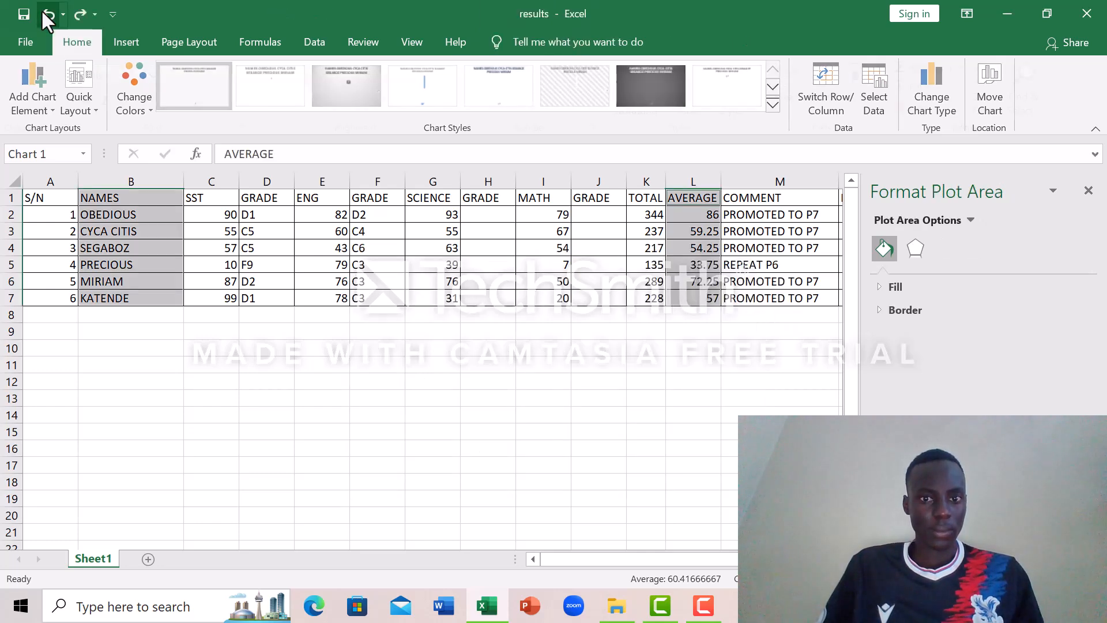
Step: Undo the fill of the English grade formula in F3 to F7
left_click(43, 12)
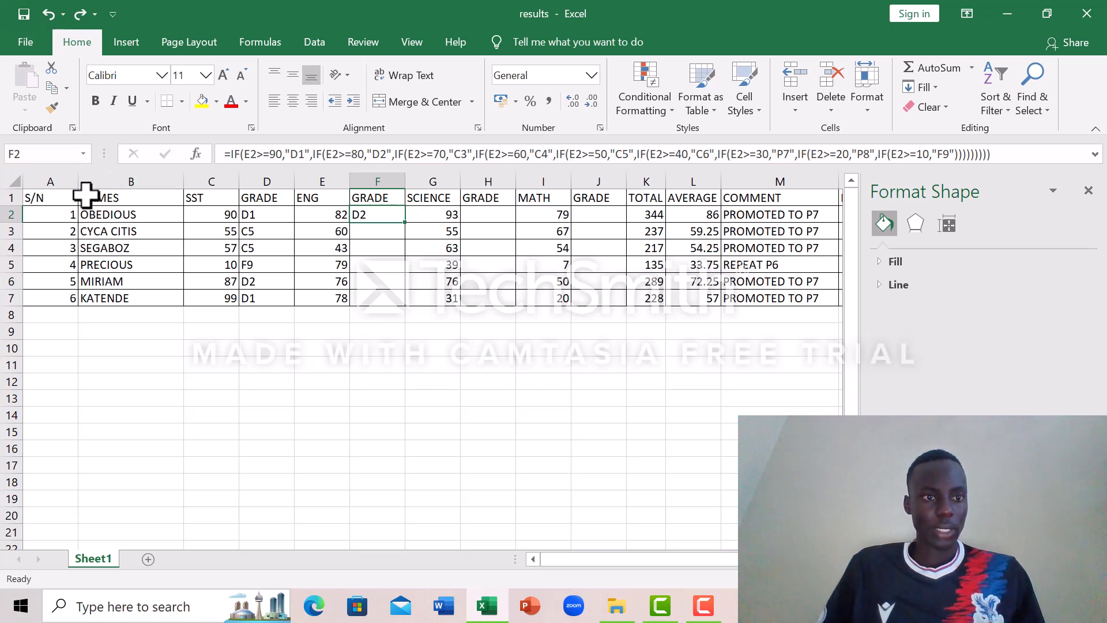
left_click_drag(86, 196, 135, 299)
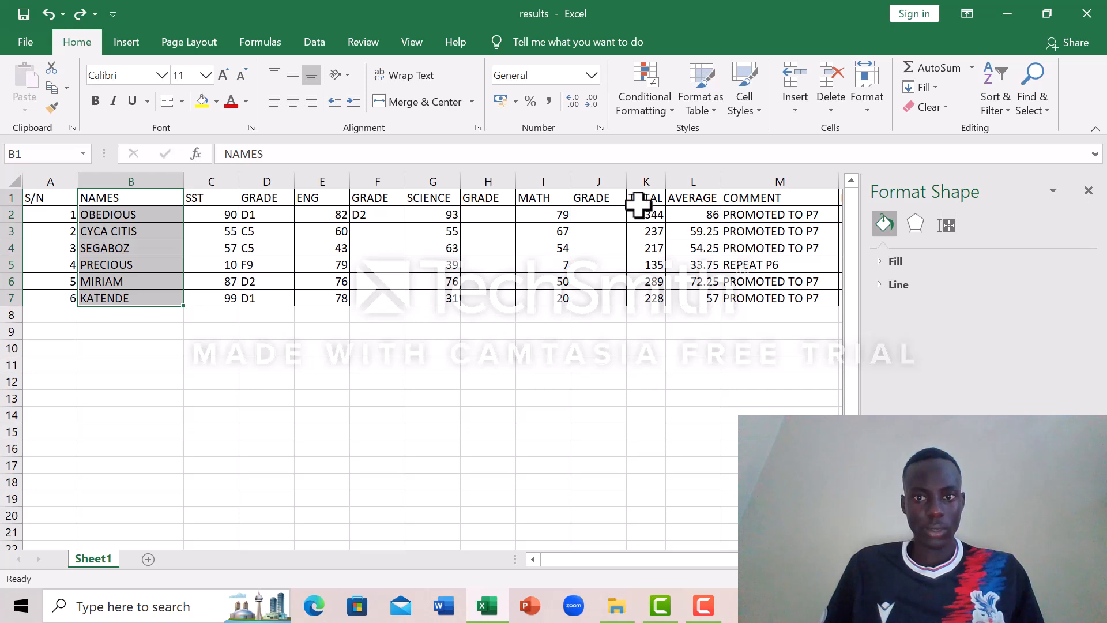
left_click(669, 195, "ctrl")
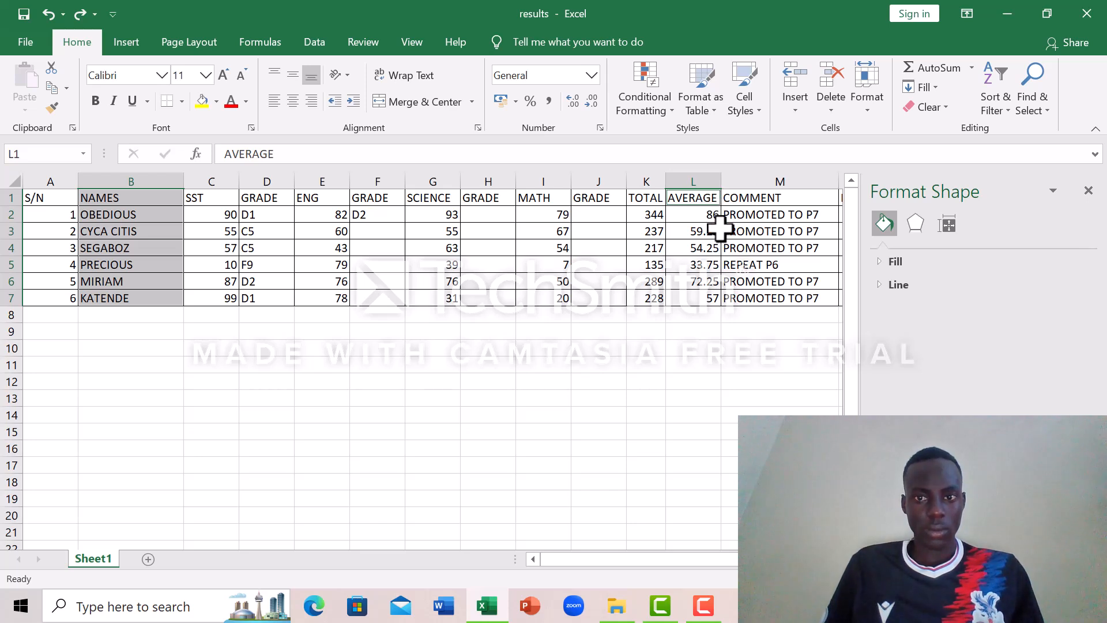
left_click(705, 208)
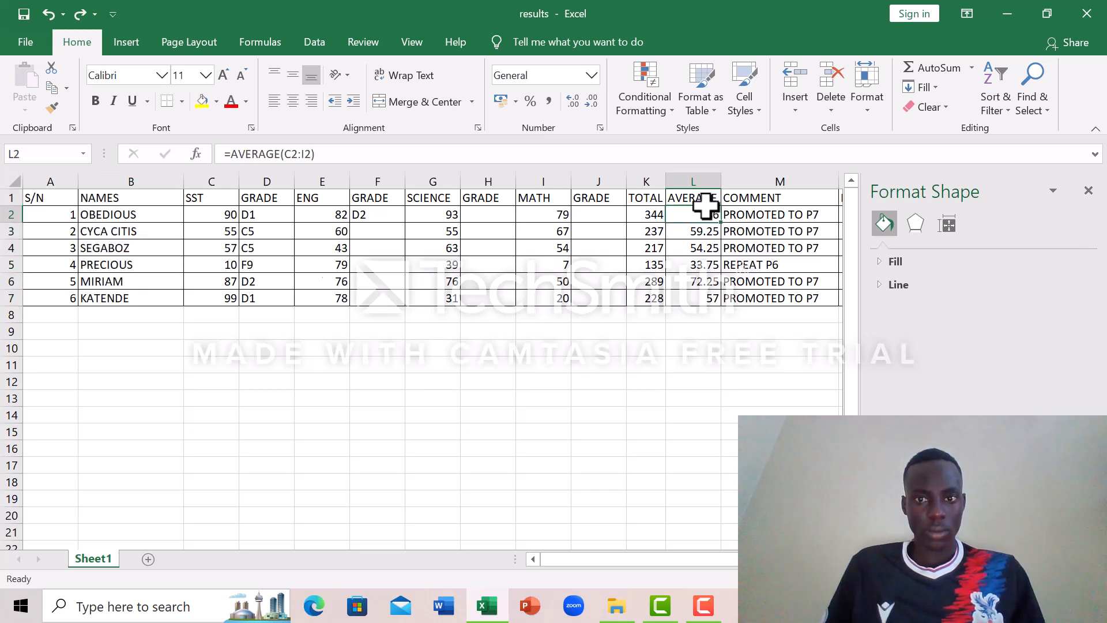
left_click_drag(83, 196, 146, 297)
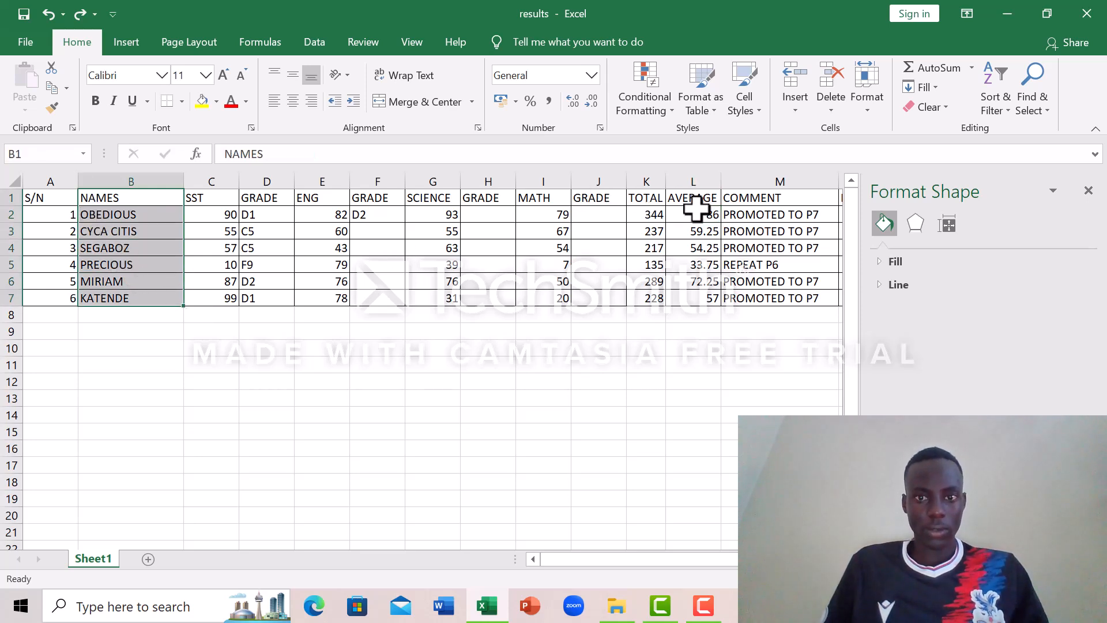
left_click(667, 192, "ctrl")
left_click_drag(667, 192, 708, 296)
left_click(481, 451)
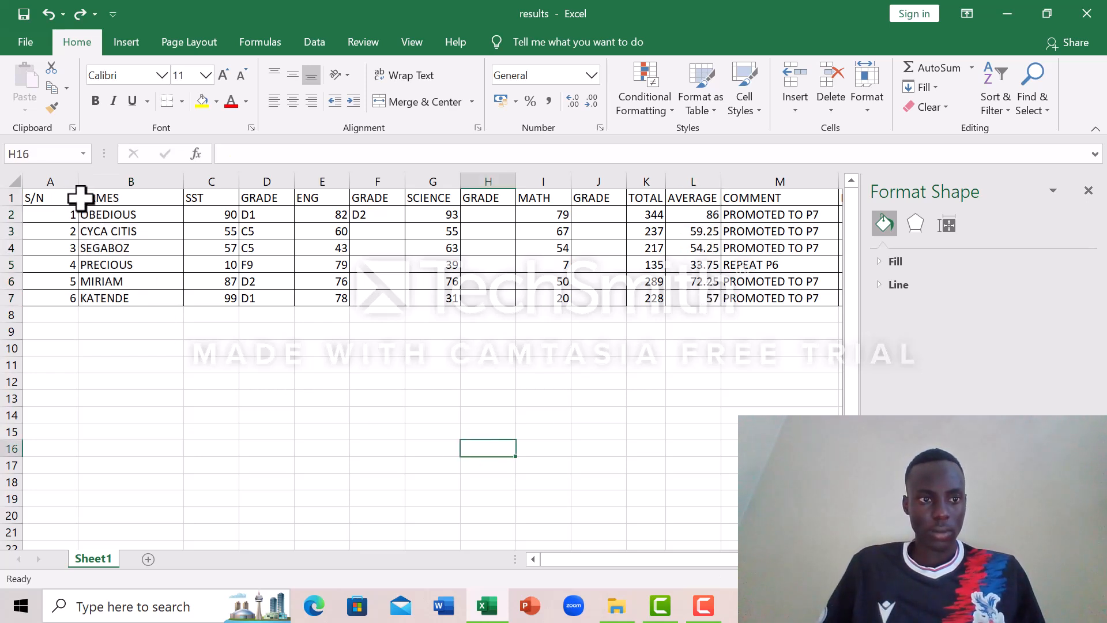
Step: Try to insert a doughnut chart of the NAMES range B1:B7 against the AVERAGE range L1:L7
left_click_drag(81, 199, 144, 298)
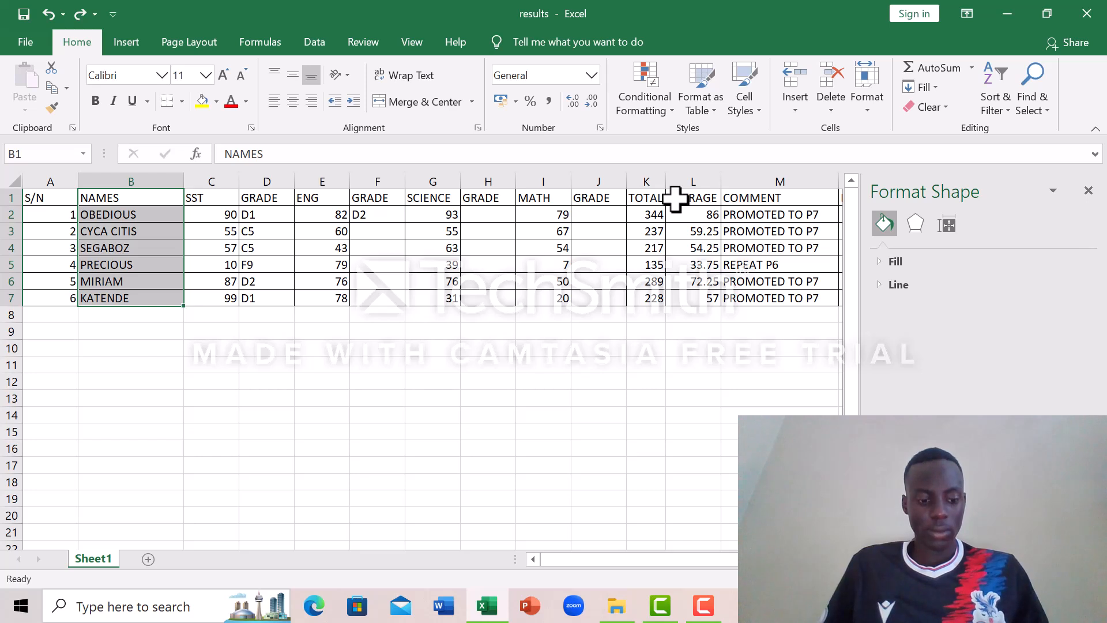
left_click_drag(676, 198, 687, 295)
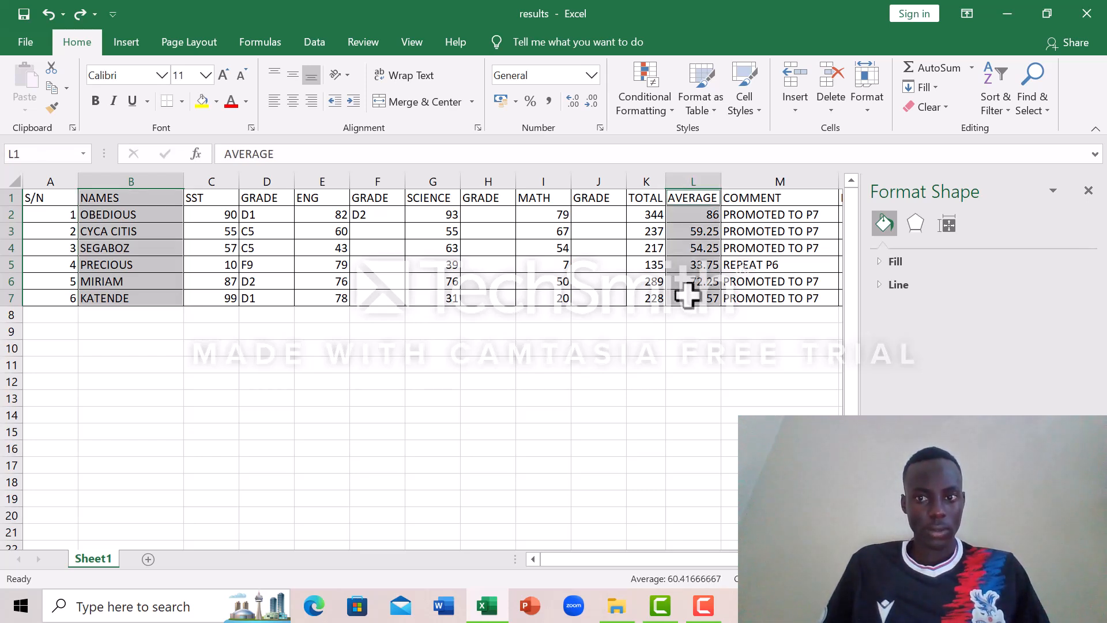
left_click(478, 426, "ctrl")
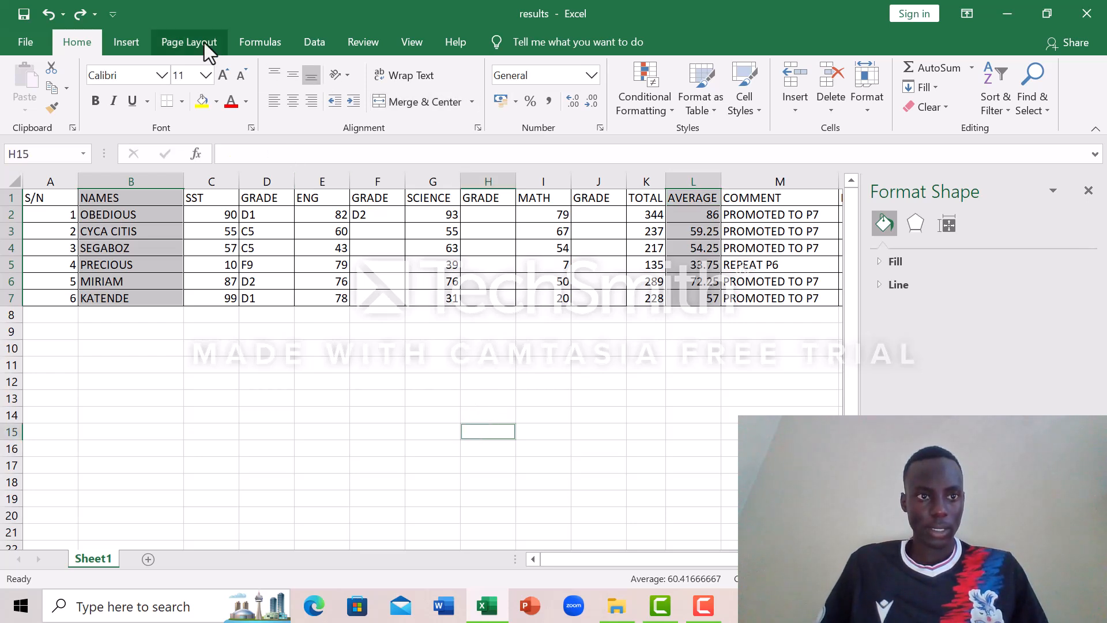
left_click(127, 41)
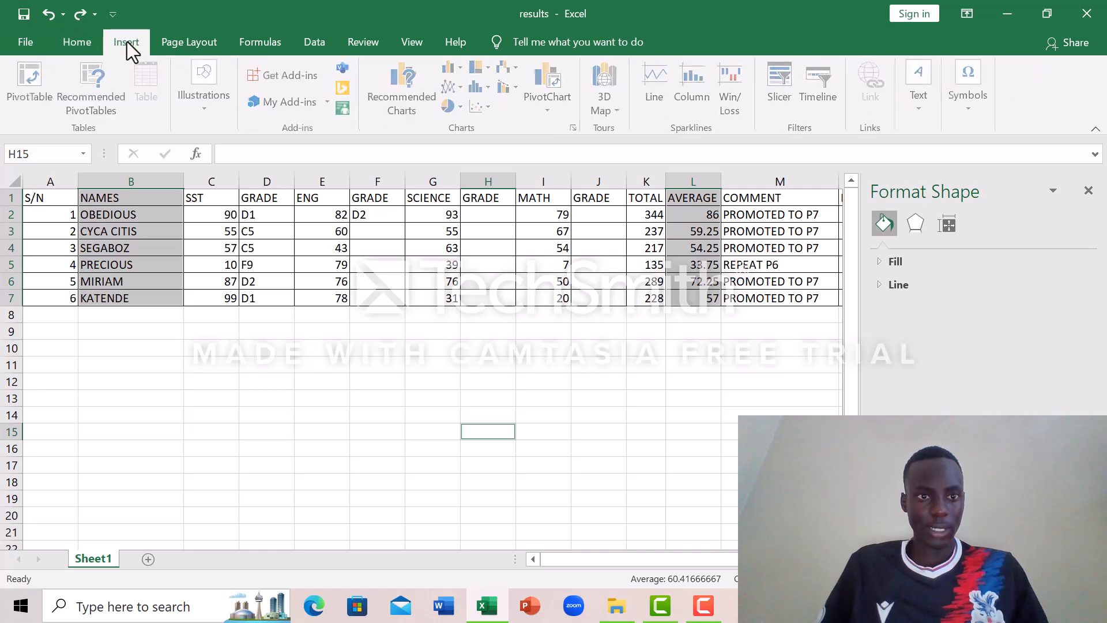
left_click(452, 109)
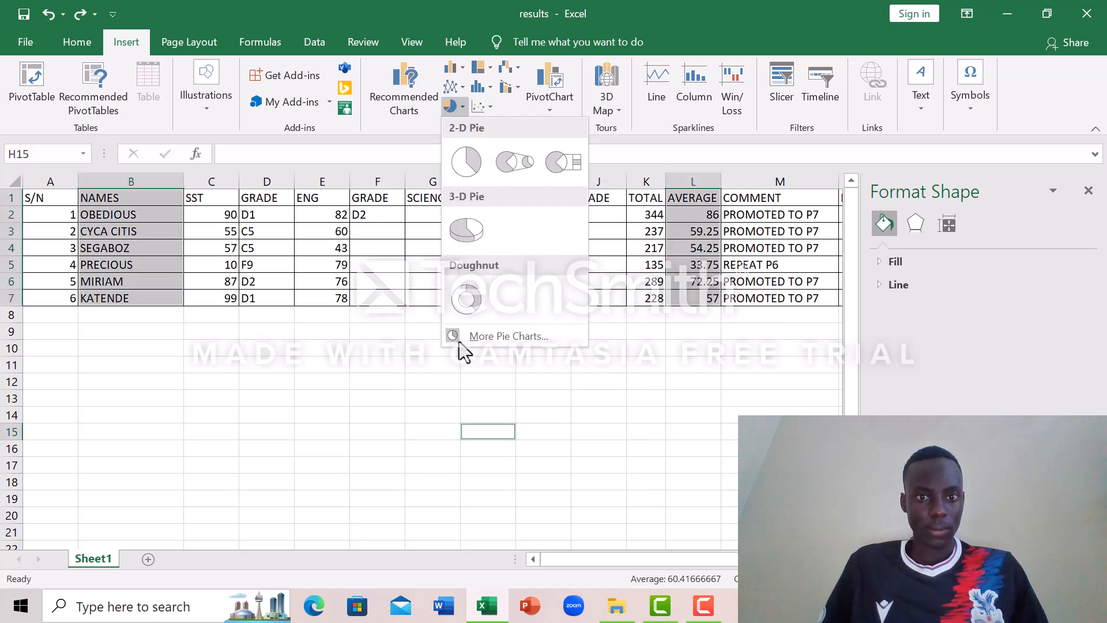
left_click(474, 312)
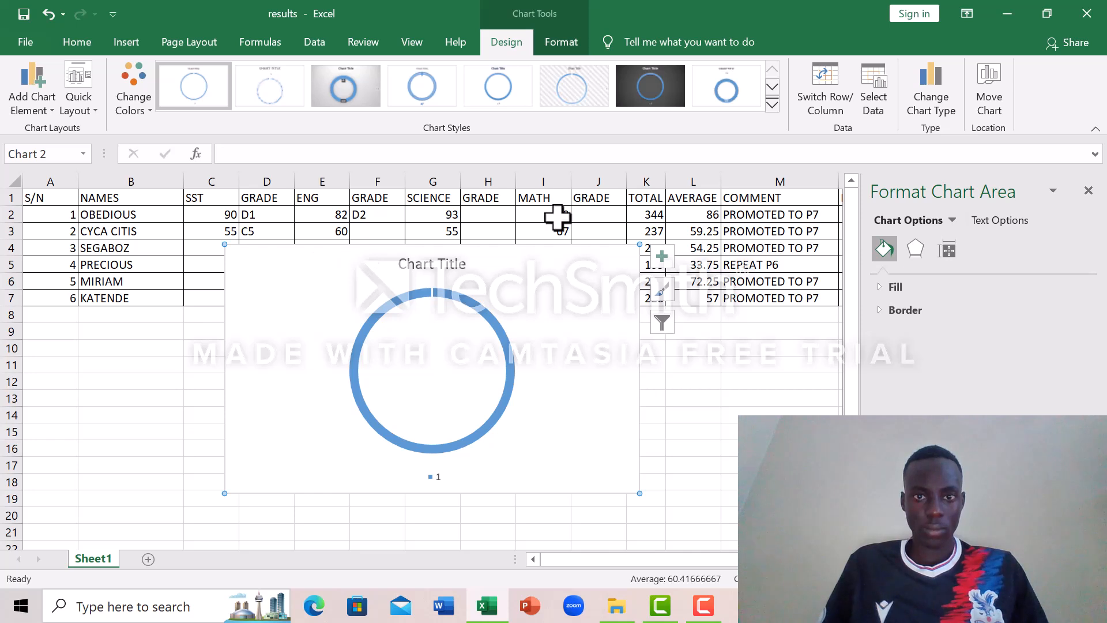
left_click(706, 606)
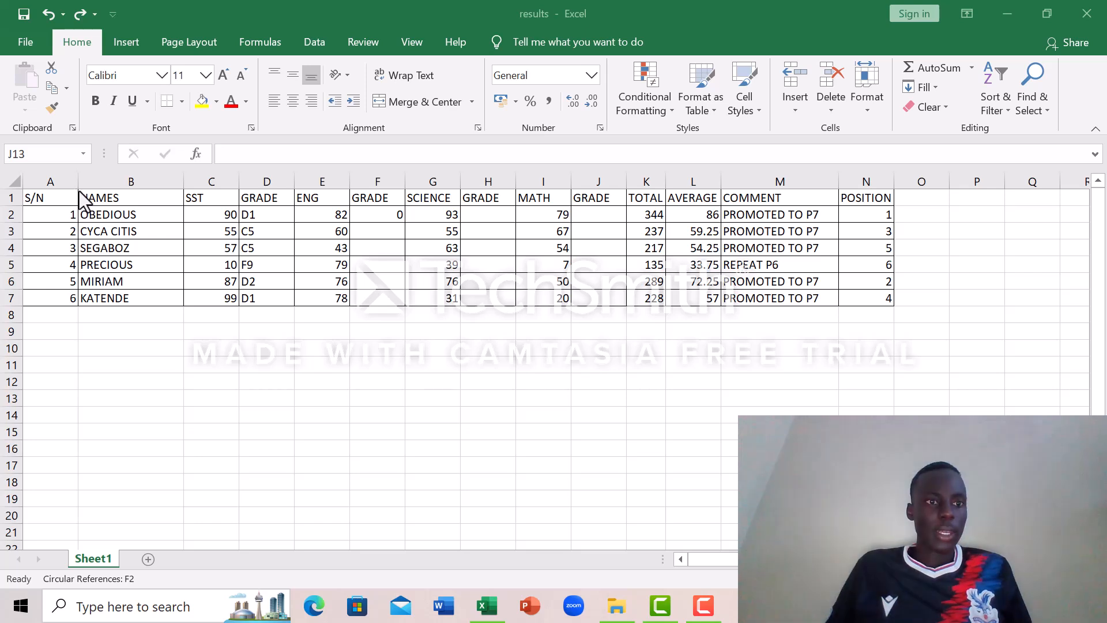
left_click(80, 193)
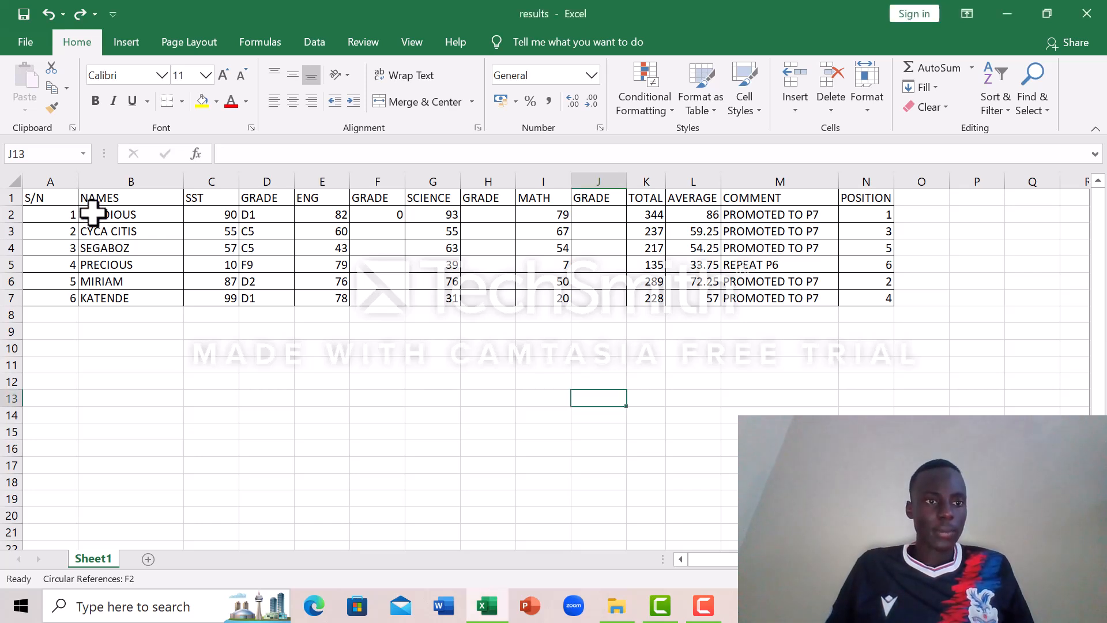
Step: Insert a 3-D pie chart of the NAMES range B1:B7 against the TOTAL range K1:K7 and move it below the table
left_click_drag(87, 192, 126, 298)
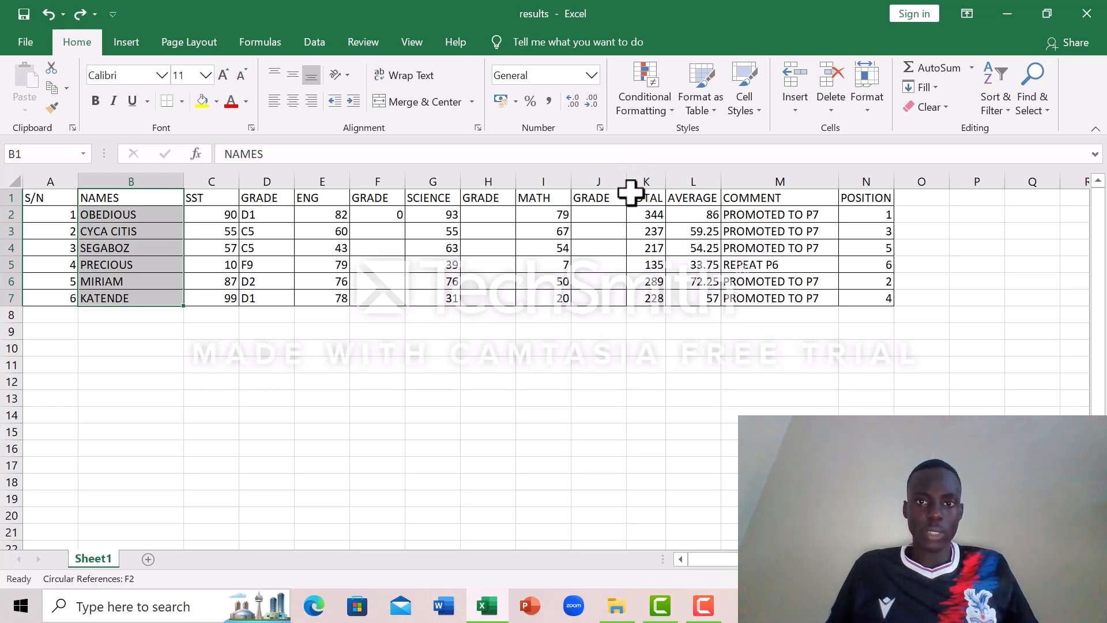
left_click(630, 196, "ctrl")
left_click_drag(630, 193, 647, 292)
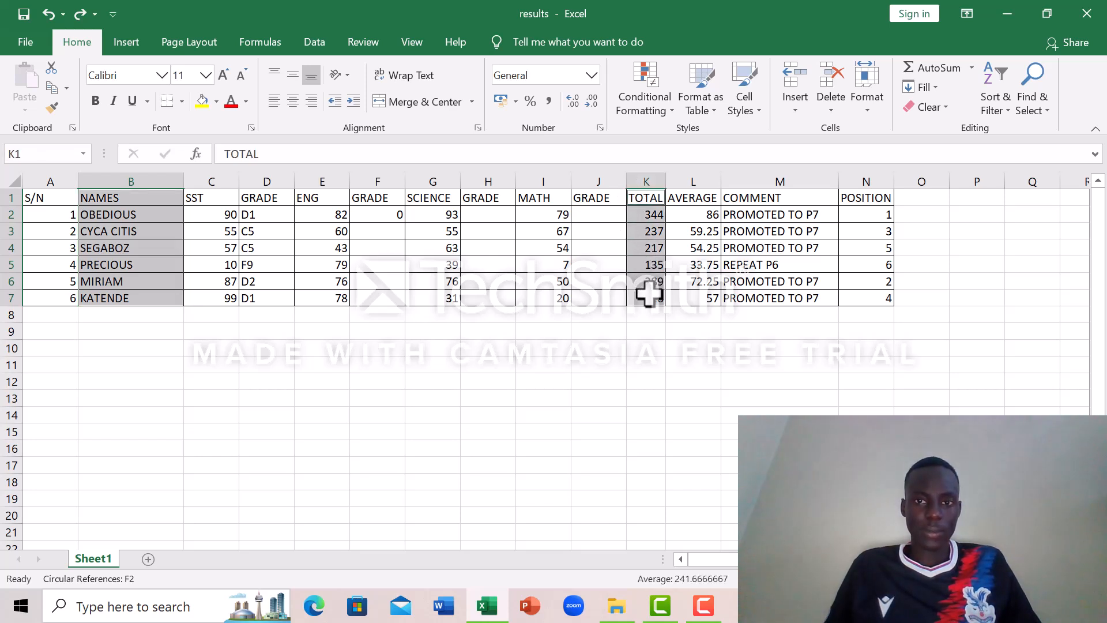
left_click(139, 40)
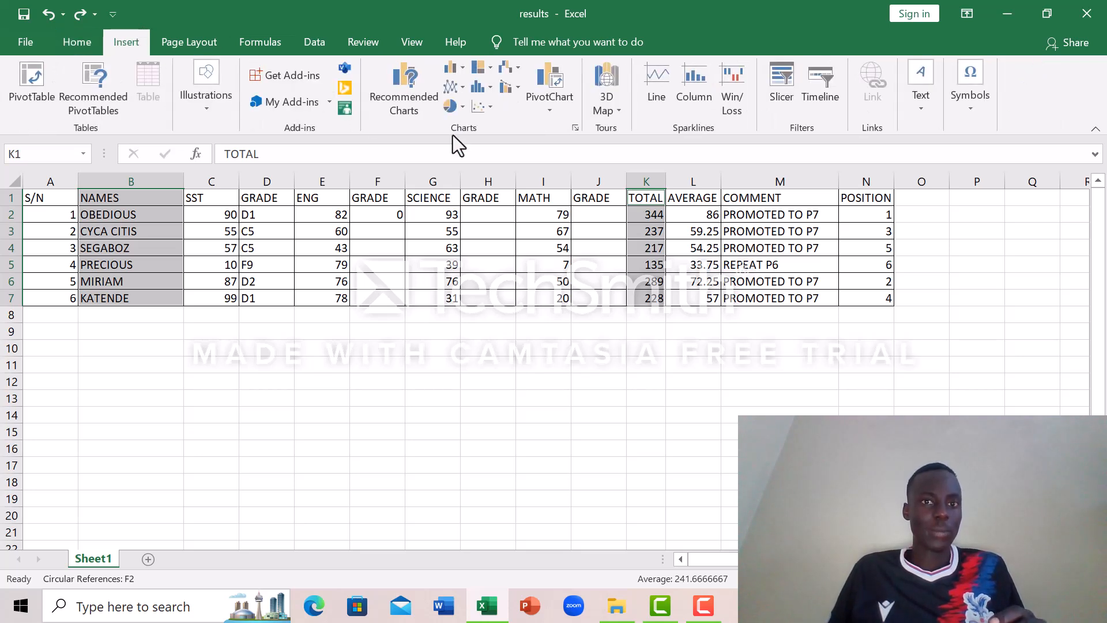
left_click(463, 106)
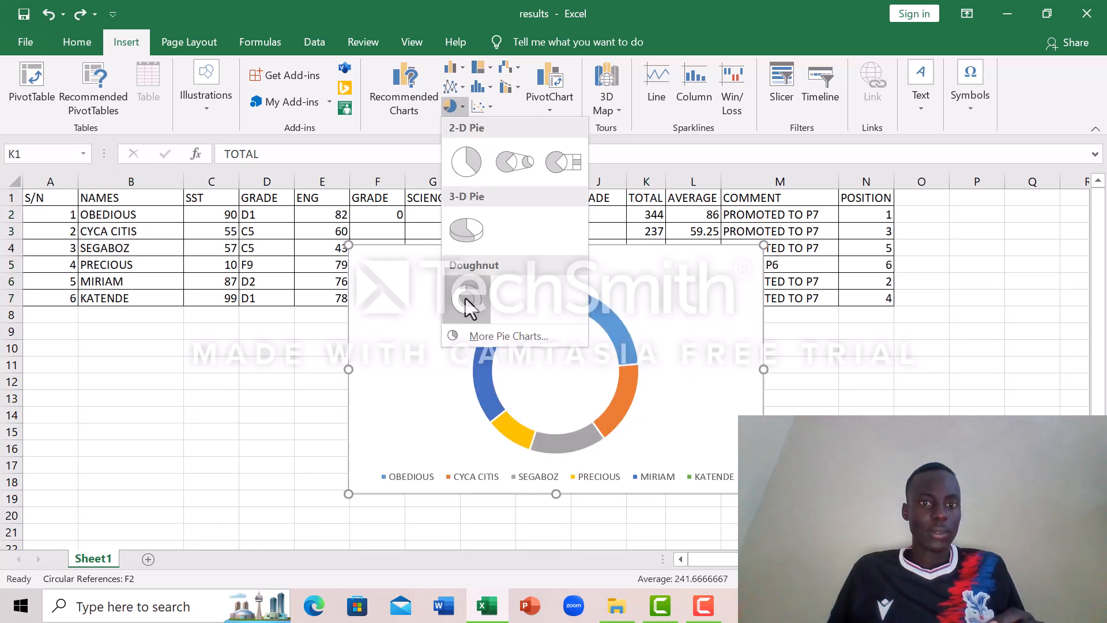
left_click(466, 225)
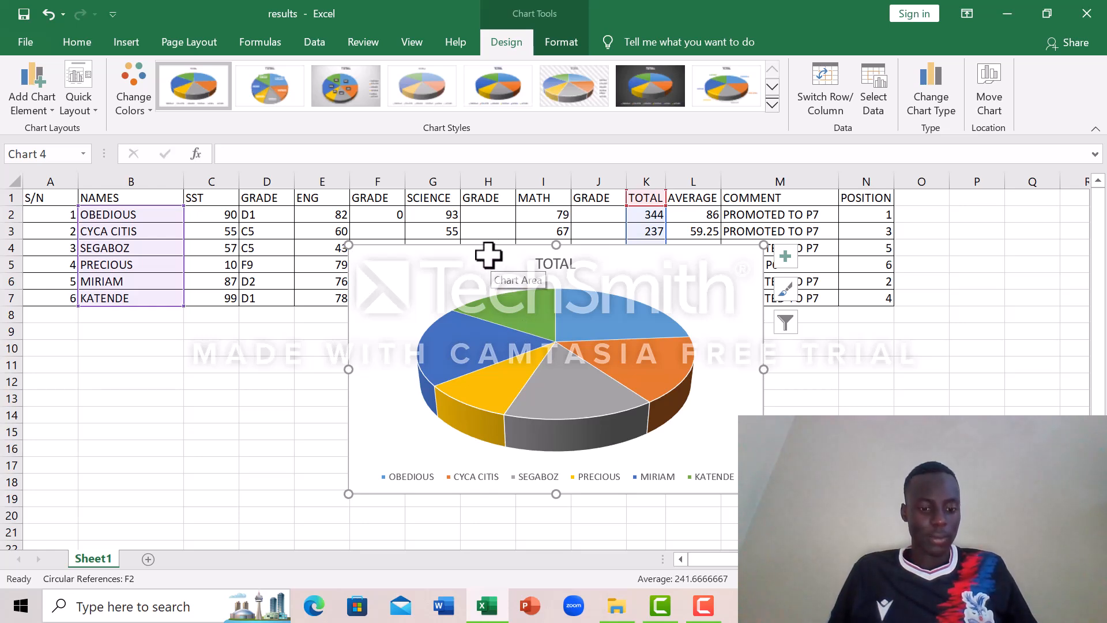
left_click_drag(488, 255, 464, 331)
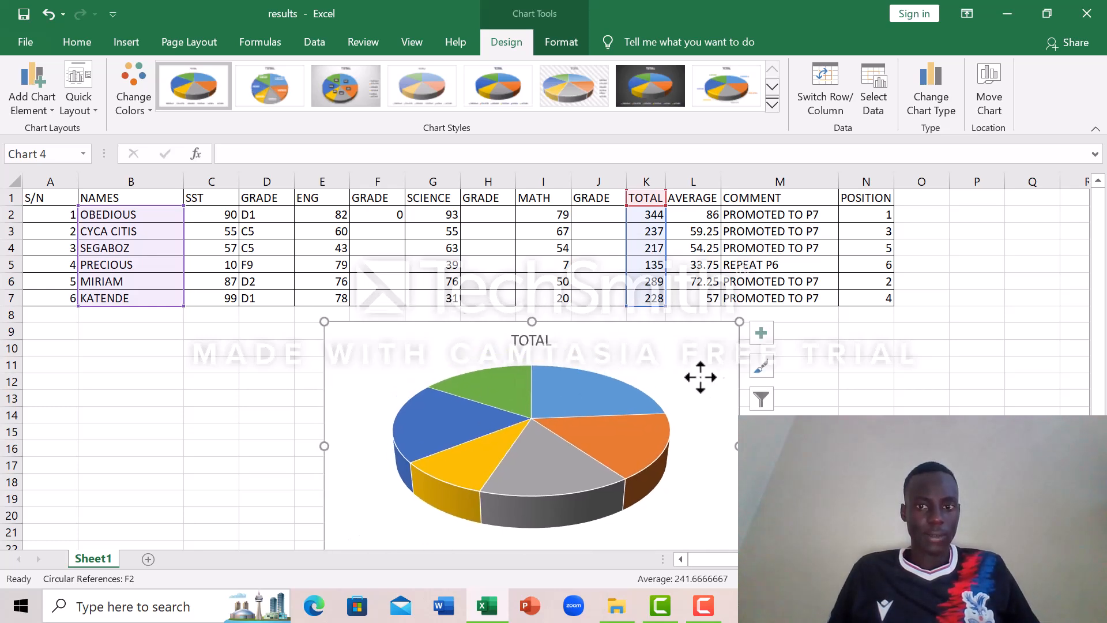
left_click(830, 408)
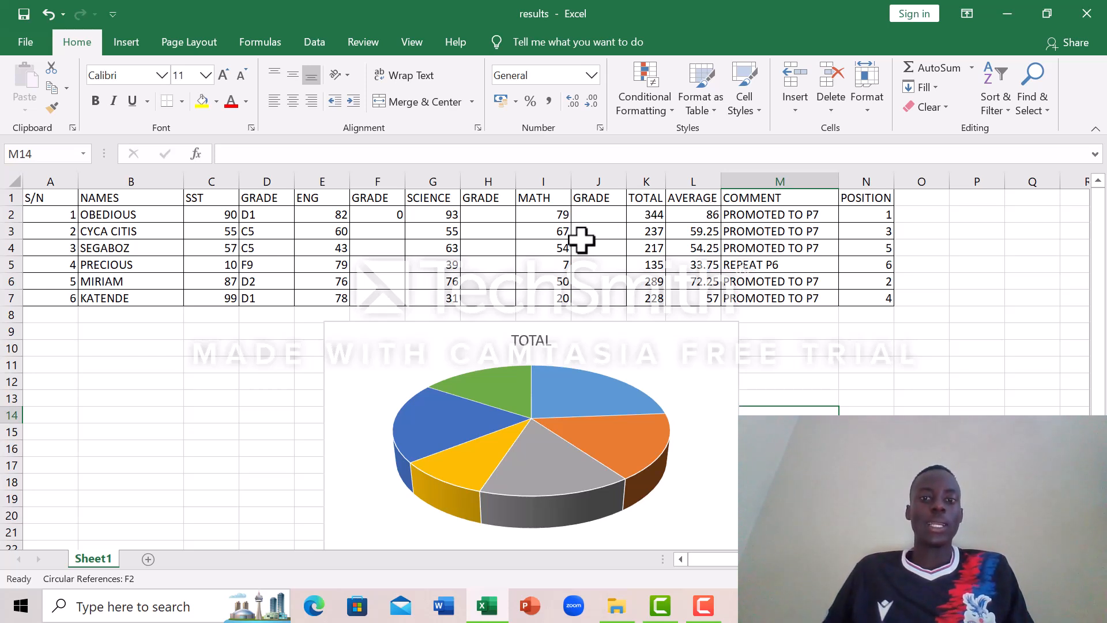
Step: Move the English grade formula from F2 down to F3
left_click(379, 214)
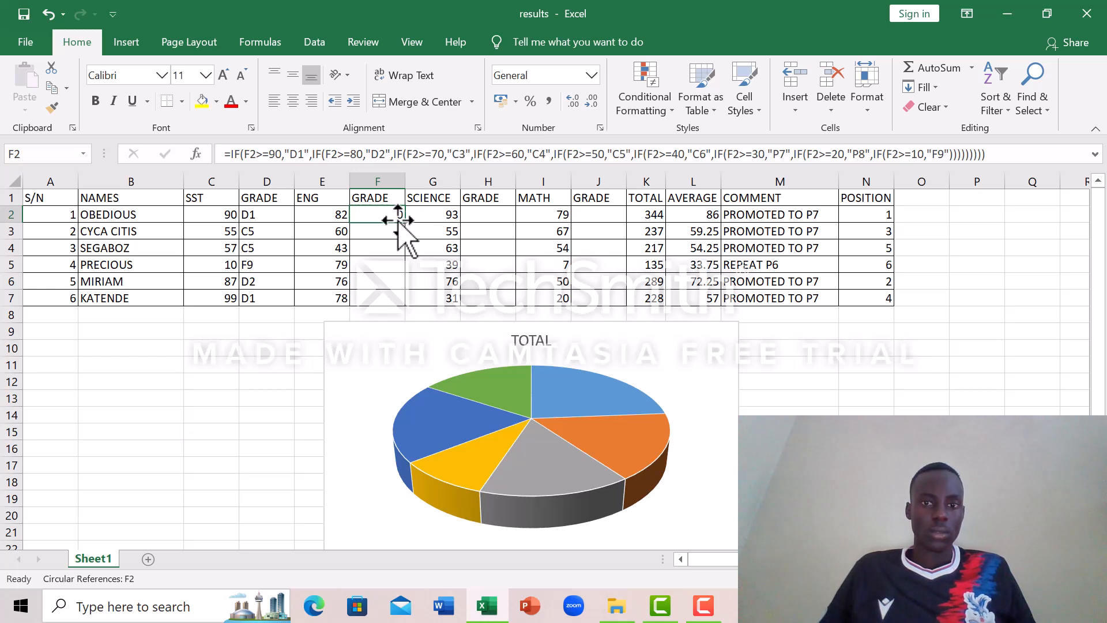
mouse_move(398, 220)
left_mouse_down()
mouse_move(397, 291)
mouse_move(403, 232)
left_mouse_up()
left_click(395, 212)
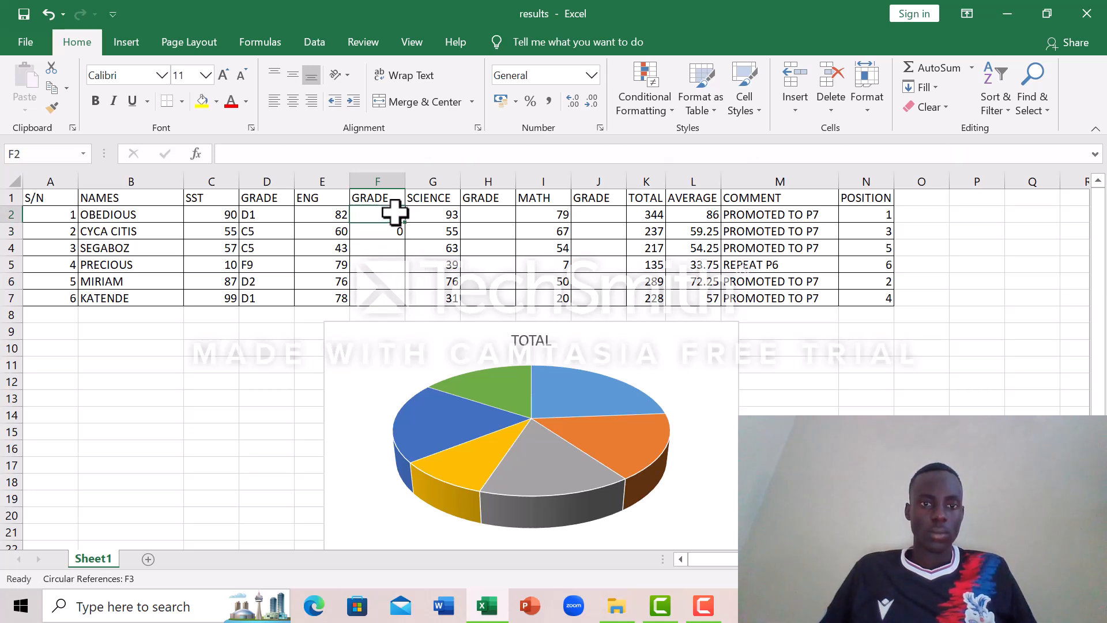
Step: Examine the English grade cell F2 and the SST grade formulas in D2 and D3
double_click(383, 214)
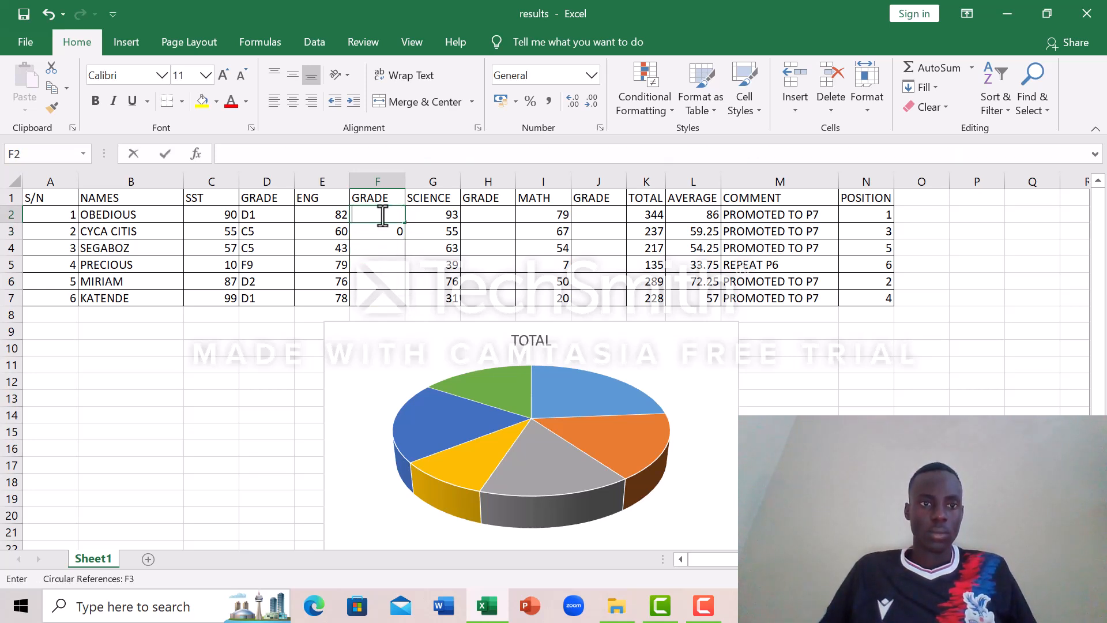
double_click(252, 215)
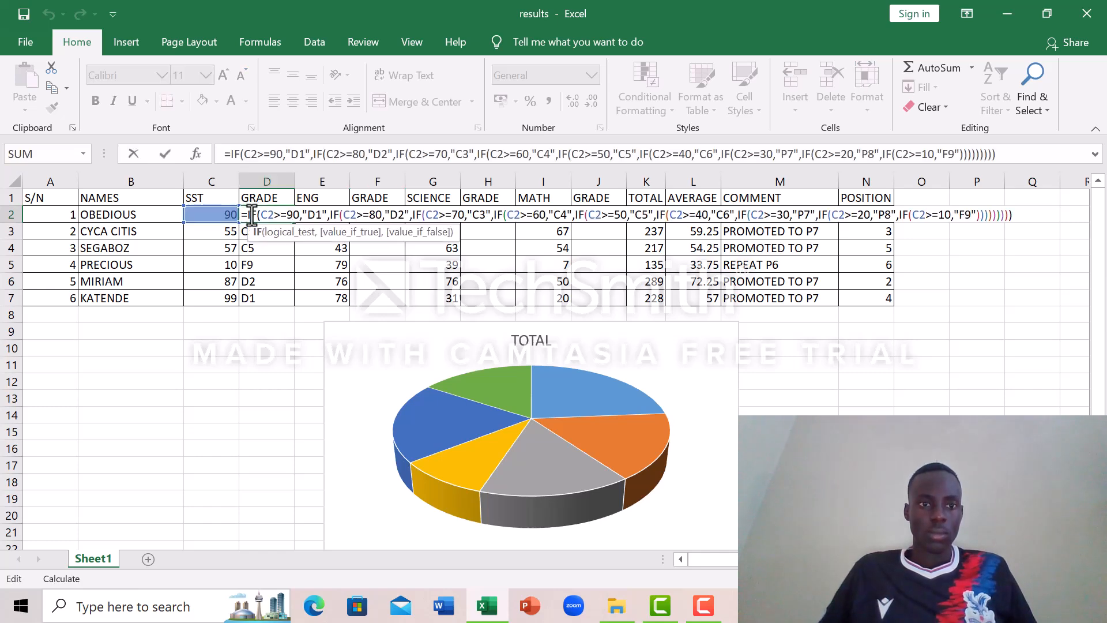
left_click(284, 249)
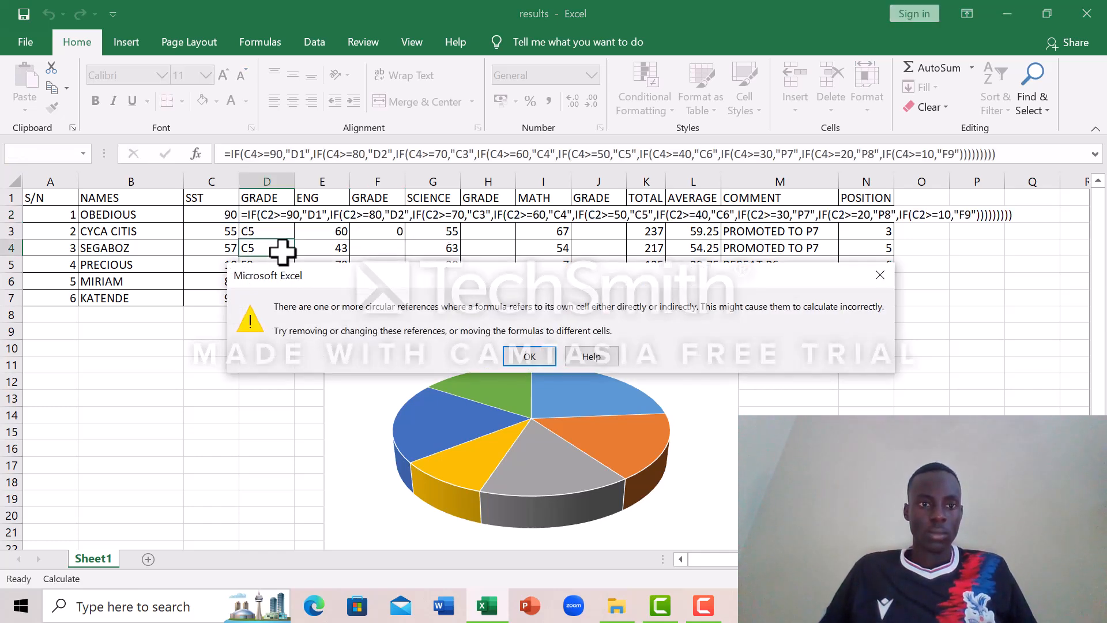
left_click(879, 275)
left_click(877, 276)
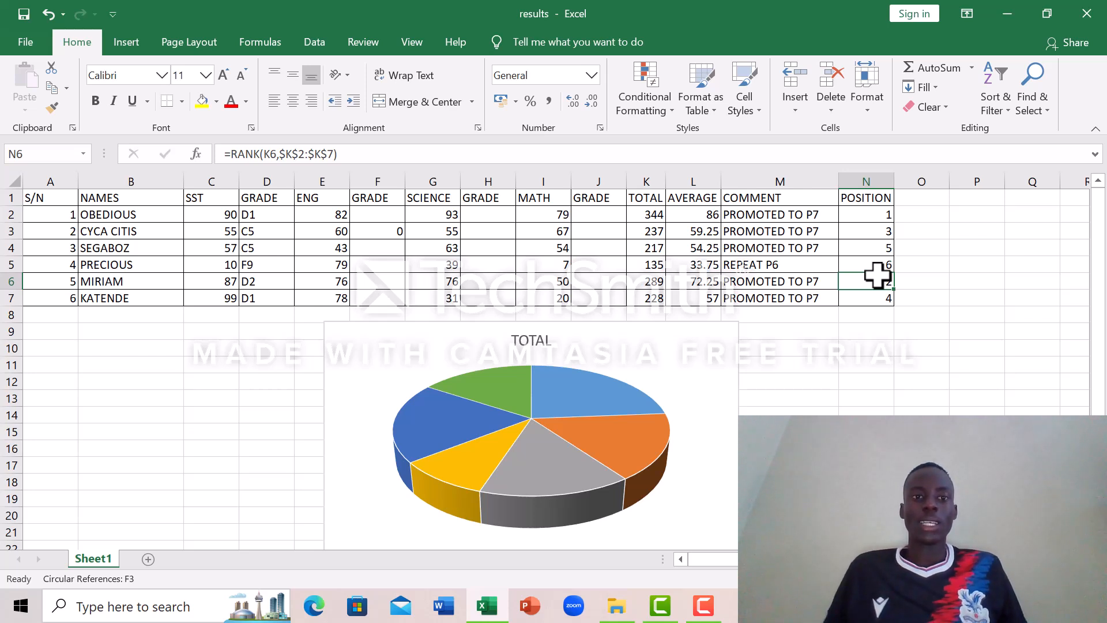
left_click(388, 215)
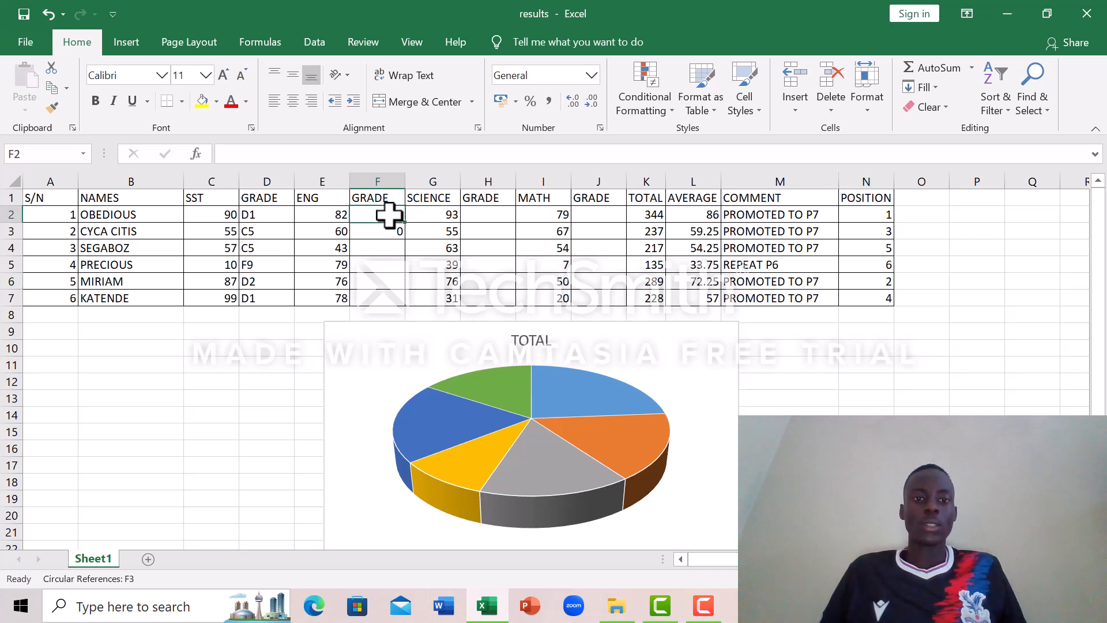
left_click(262, 224)
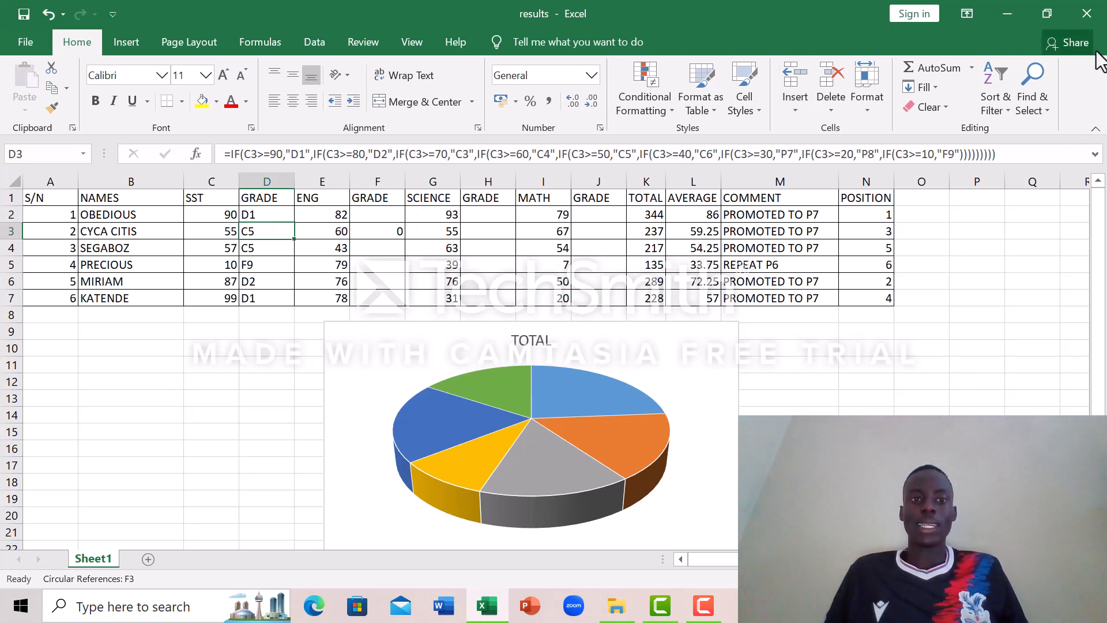
left_click(704, 616)
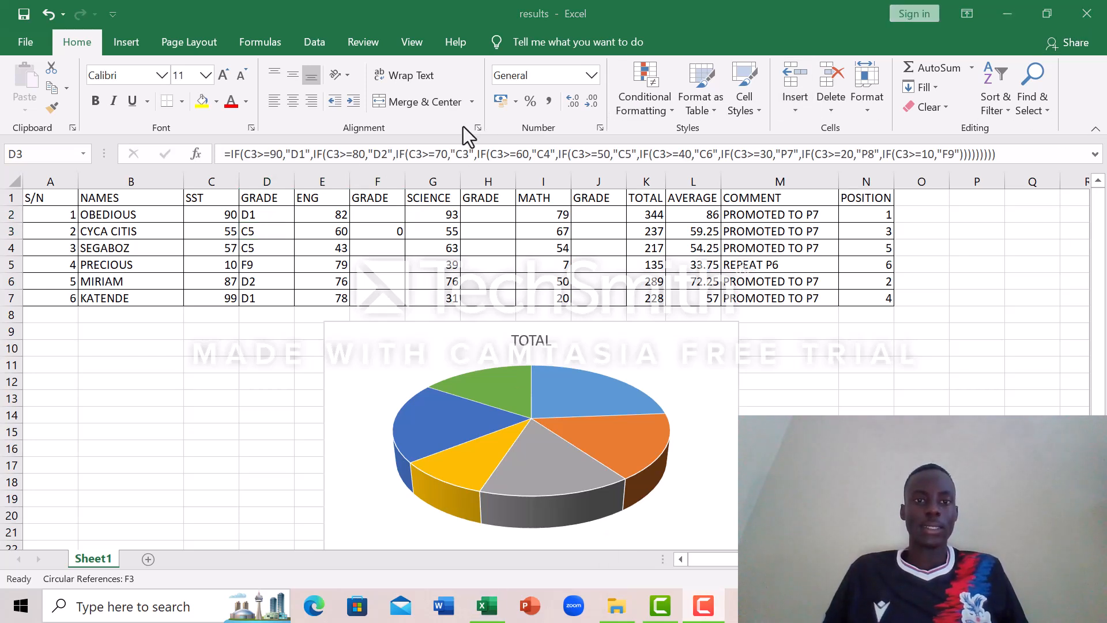